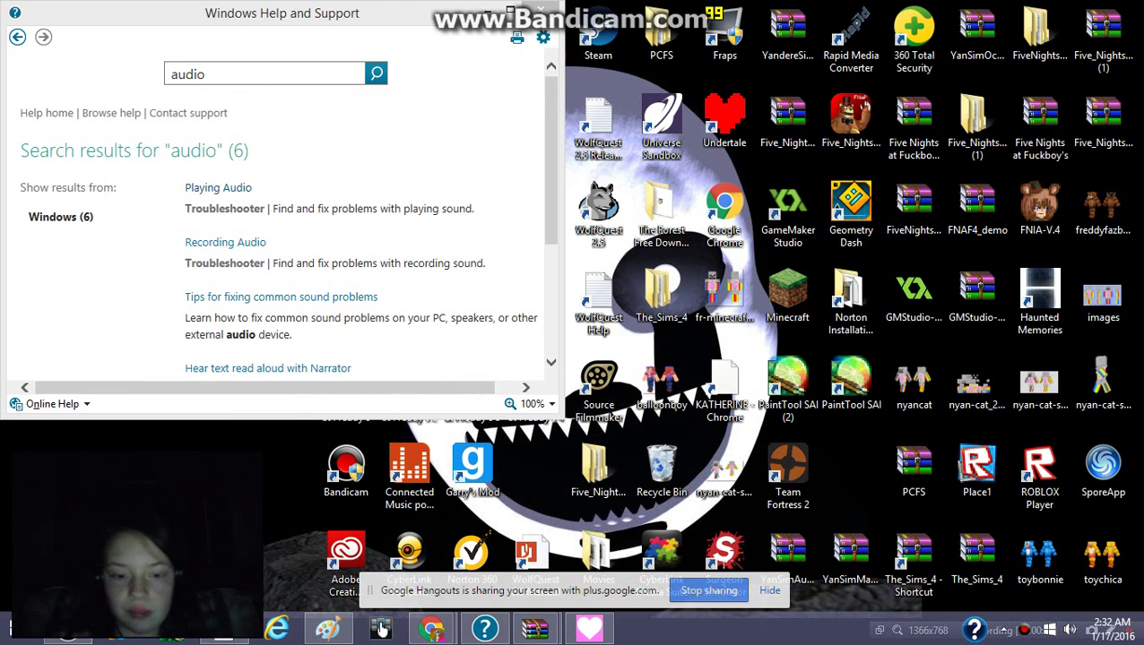
{"action": "left_click", "coordinate": [381, 630]}
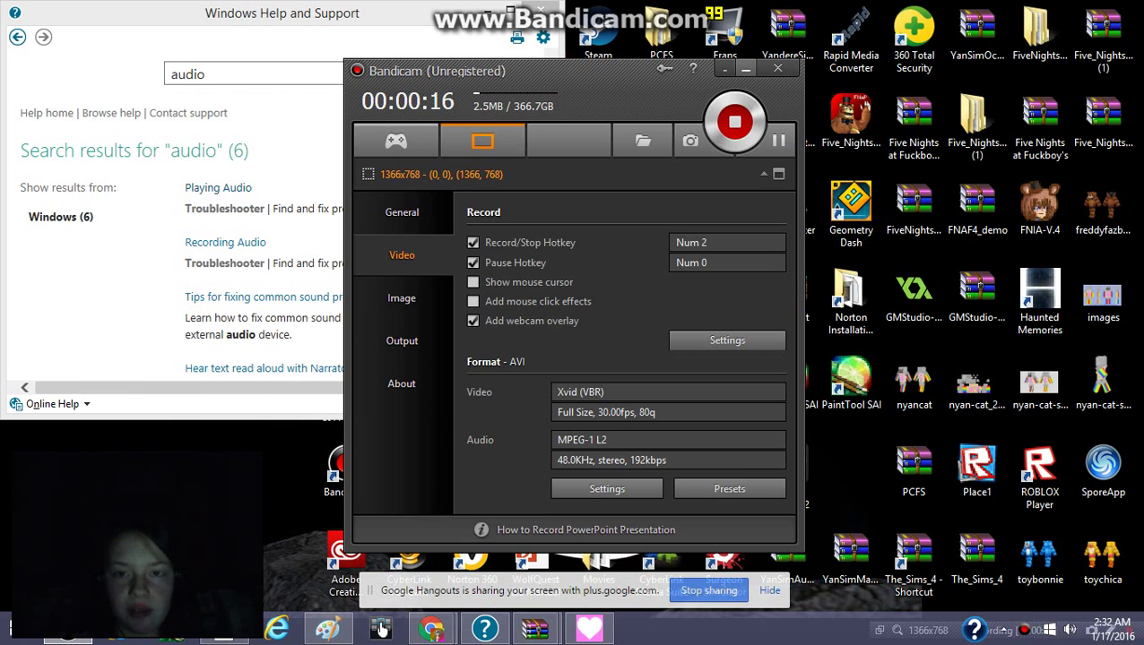
{"action": "left_click", "coordinate": [381, 630]}
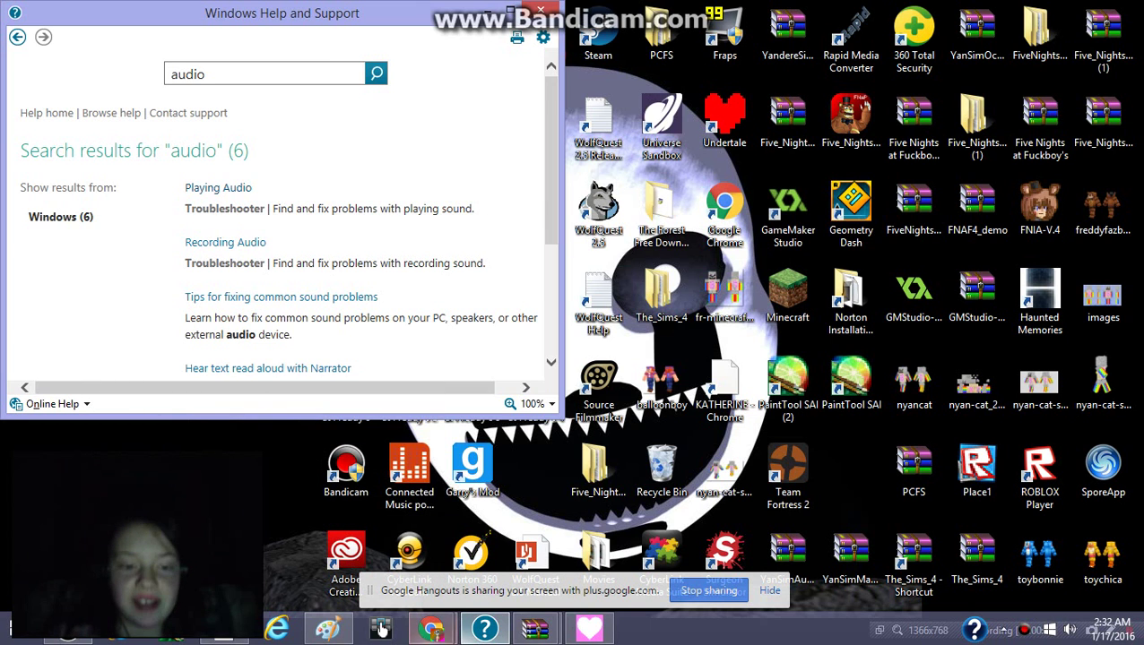
Switch to Paint and draw a rounded black head outline with a protruding muzzle on the blank canvas.
{"action": "left_click", "coordinate": [328, 629]}
{"action": "left_click", "coordinate": [354, 338]}
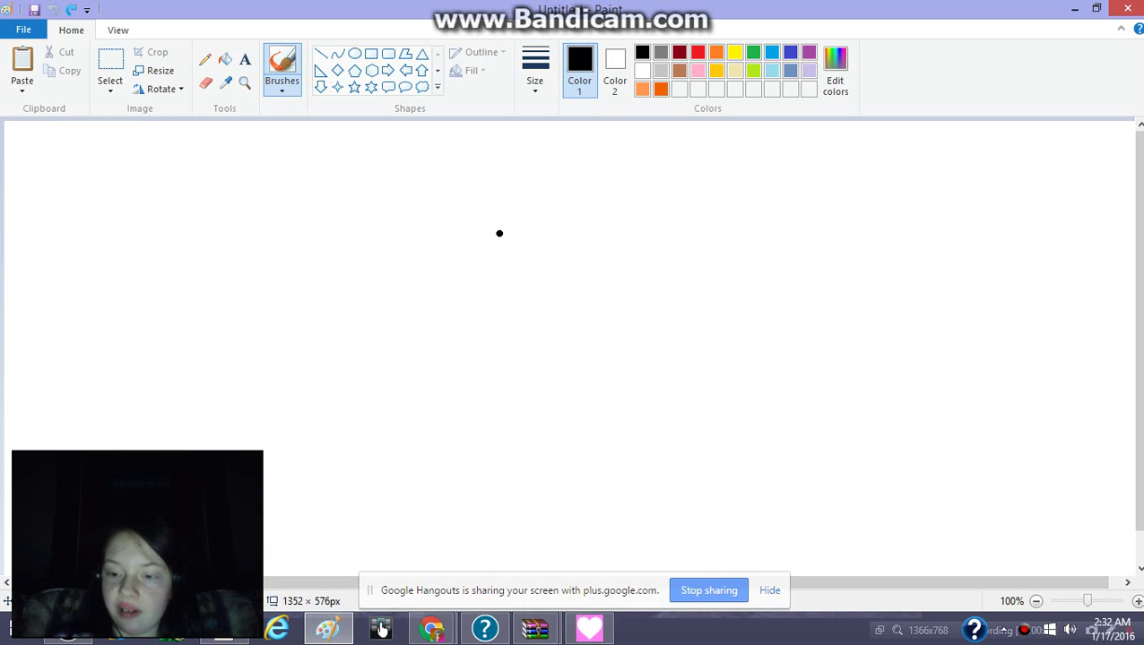
{"action": "mouse_move", "coordinate": [562, 230]}
{"action": "left_mouse_down"}
{"action": "mouse_move", "coordinate": [395, 256]}
{"action": "mouse_move", "coordinate": [386, 269]}
{"action": "left_mouse_up"}
{"action": "key", "text": "ctrl+z"}
{"action": "mouse_move", "coordinate": [548, 270]}
{"action": "left_mouse_down"}
{"action": "mouse_move", "coordinate": [465, 218]}
{"action": "mouse_move", "coordinate": [436, 226]}
{"action": "mouse_move", "coordinate": [347, 343]}
{"action": "mouse_move", "coordinate": [370, 388]}
{"action": "mouse_move", "coordinate": [440, 428]}
{"action": "mouse_move", "coordinate": [521, 406]}
{"action": "mouse_move", "coordinate": [565, 341]}
{"action": "mouse_move", "coordinate": [548, 269]}
{"action": "mouse_move", "coordinate": [568, 219]}
{"action": "mouse_move", "coordinate": [639, 216]}
{"action": "mouse_move", "coordinate": [640, 258]}
{"action": "mouse_move", "coordinate": [568, 309]}
{"action": "left_mouse_up"}
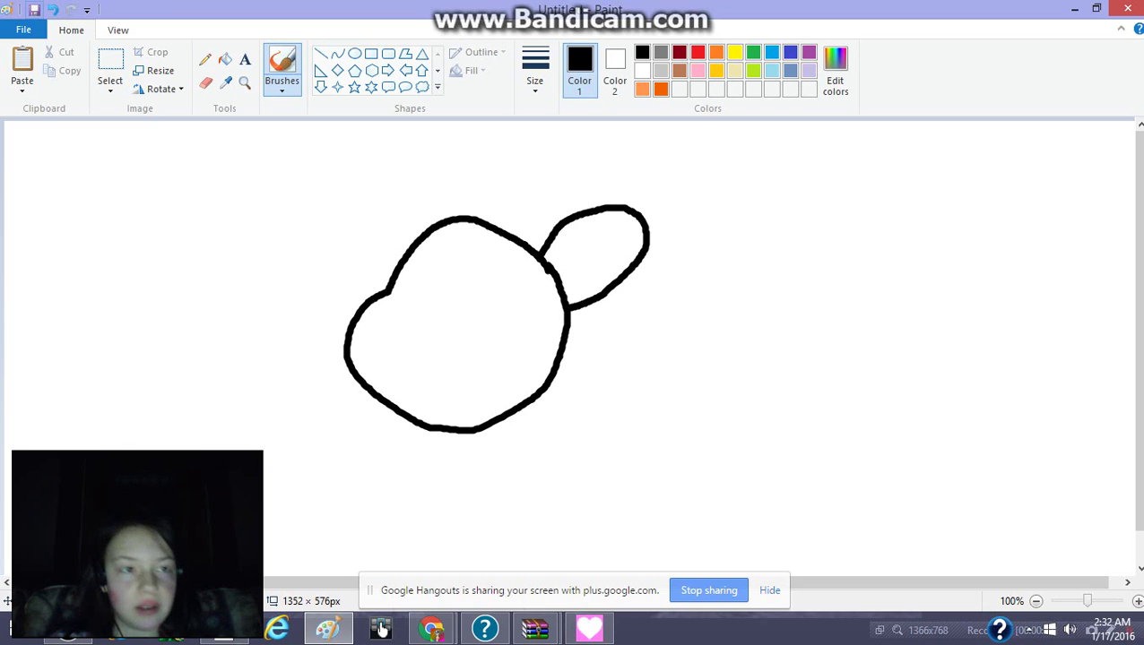
Redraw the ear as a narrow slanted oval attached to the upper back of the head.
{"action": "key", "text": "ctrl+z"}
{"action": "mouse_move", "coordinate": [536, 245]}
{"action": "left_mouse_down"}
{"action": "mouse_move", "coordinate": [669, 204]}
{"action": "mouse_move", "coordinate": [655, 269]}
{"action": "mouse_move", "coordinate": [603, 305]}
{"action": "mouse_move", "coordinate": [568, 310]}
{"action": "left_mouse_up"}
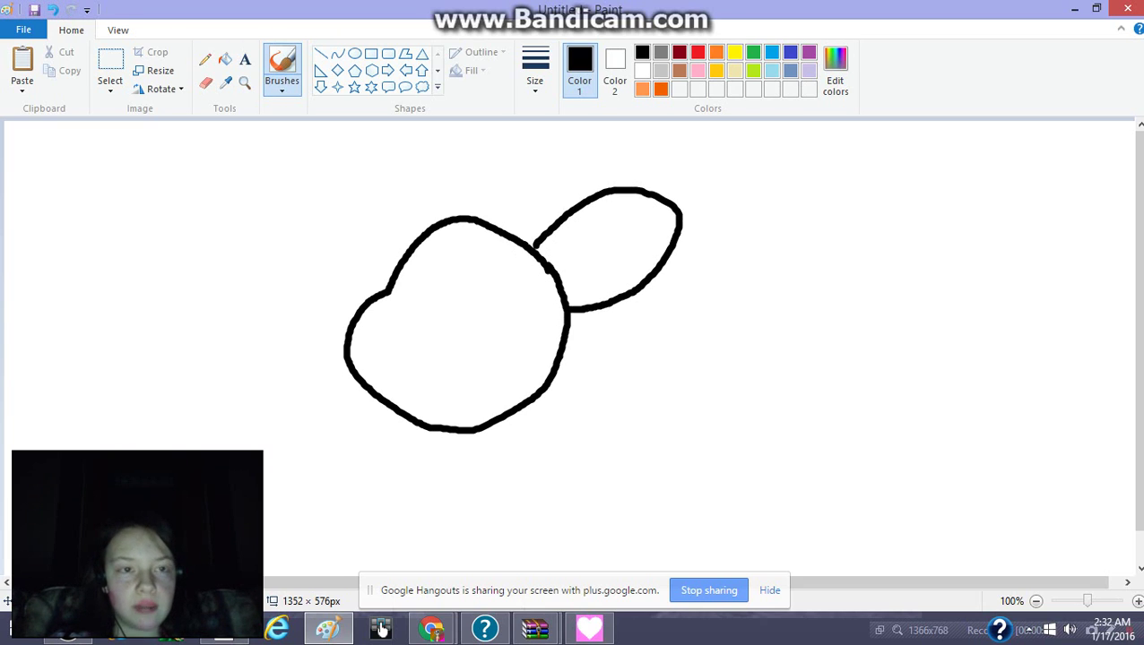
{"action": "key", "text": "ctrl+z"}
{"action": "mouse_move", "coordinate": [527, 245]}
{"action": "left_mouse_down"}
{"action": "mouse_move", "coordinate": [555, 223]}
{"action": "mouse_move", "coordinate": [611, 197]}
{"action": "mouse_move", "coordinate": [608, 247]}
{"action": "mouse_move", "coordinate": [558, 280]}
{"action": "left_mouse_up"}
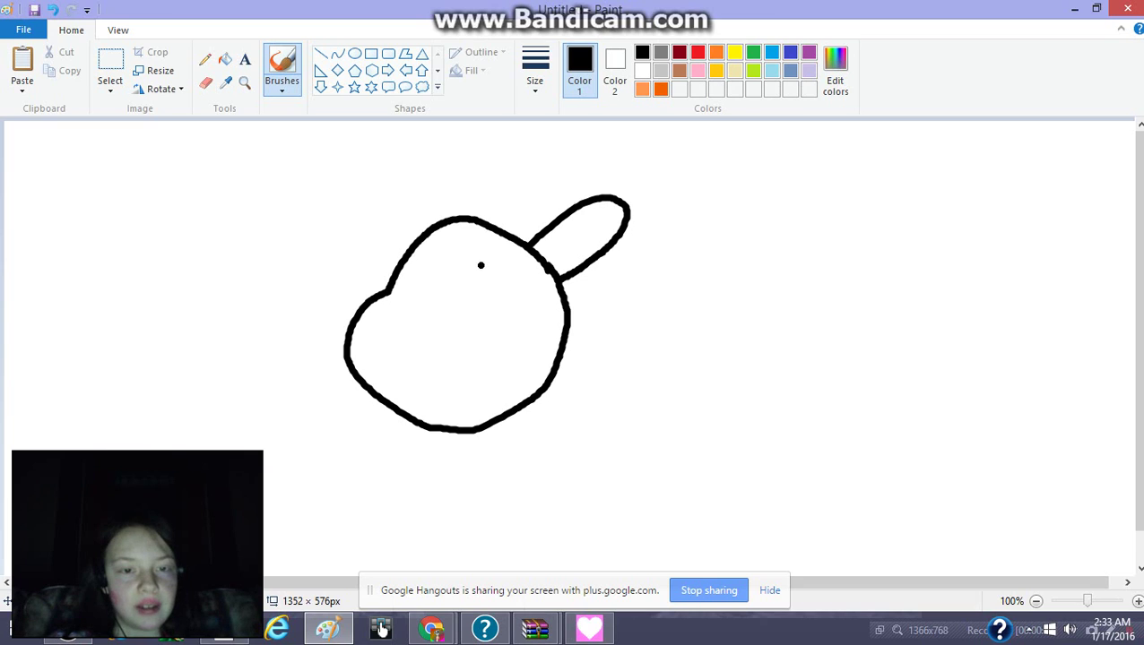
Draw thick curved upper and lower eyelid lines in the middle of the face.
{"action": "mouse_move", "coordinate": [430, 276]}
{"action": "left_mouse_down"}
{"action": "mouse_move", "coordinate": [454, 267]}
{"action": "mouse_move", "coordinate": [536, 305]}
{"action": "left_mouse_up"}
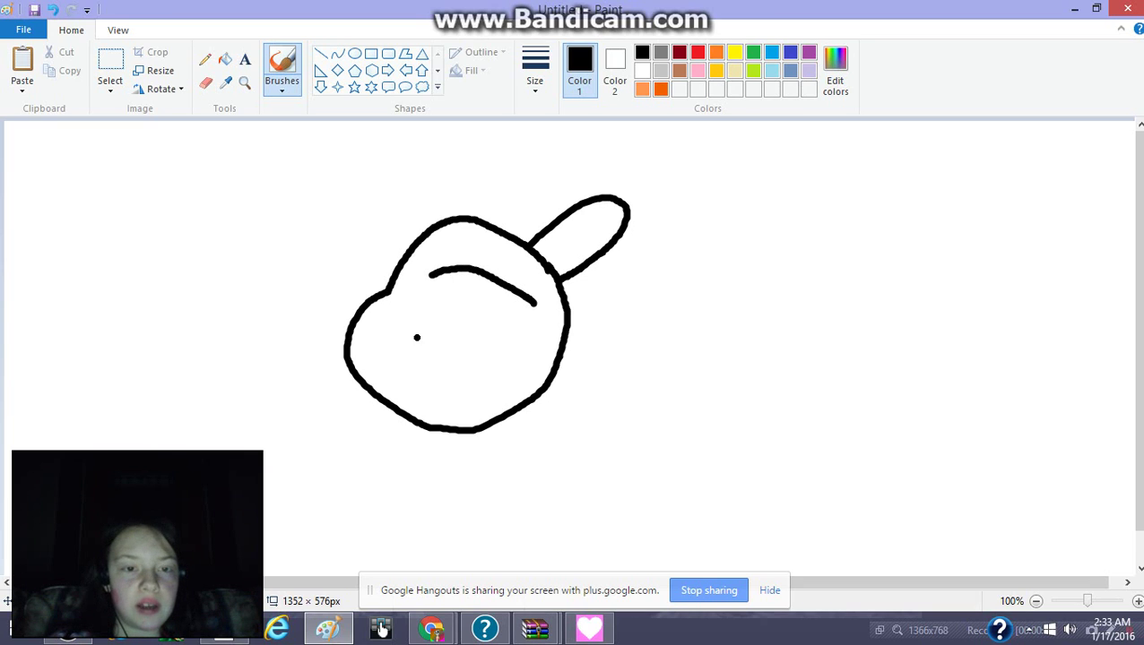
{"action": "mouse_move", "coordinate": [416, 337]}
{"action": "left_mouse_down"}
{"action": "mouse_move", "coordinate": [472, 378]}
{"action": "mouse_move", "coordinate": [522, 367]}
{"action": "left_mouse_up"}
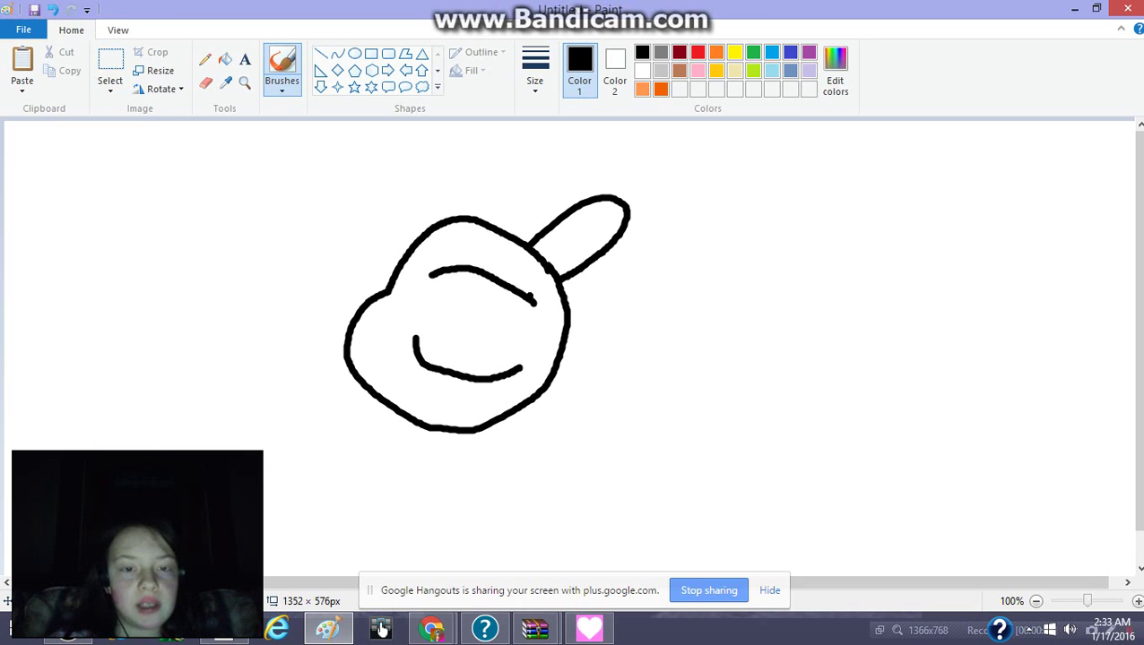
{"action": "mouse_move", "coordinate": [432, 274]}
{"action": "left_mouse_down"}
{"action": "mouse_move", "coordinate": [473, 271]}
{"action": "mouse_move", "coordinate": [535, 308]}
{"action": "left_mouse_up"}
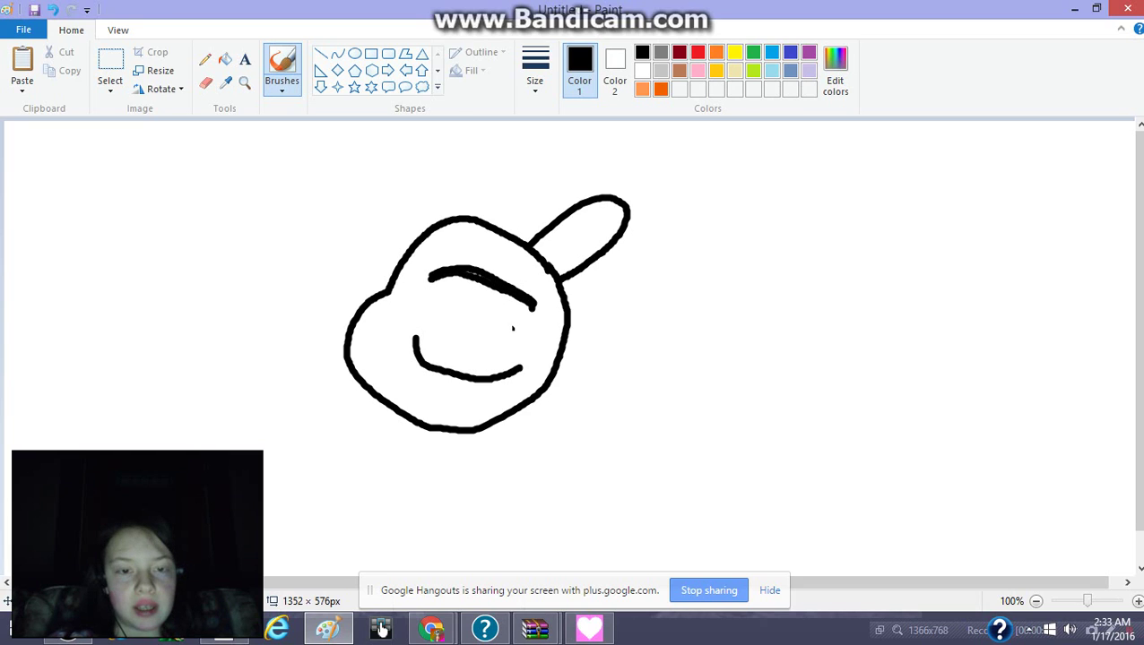
{"action": "mouse_move", "coordinate": [416, 337]}
{"action": "left_mouse_down"}
{"action": "mouse_move", "coordinate": [427, 355]}
{"action": "mouse_move", "coordinate": [473, 371]}
{"action": "mouse_move", "coordinate": [515, 368]}
{"action": "mouse_move", "coordinate": [450, 374]}
{"action": "left_mouse_up"}
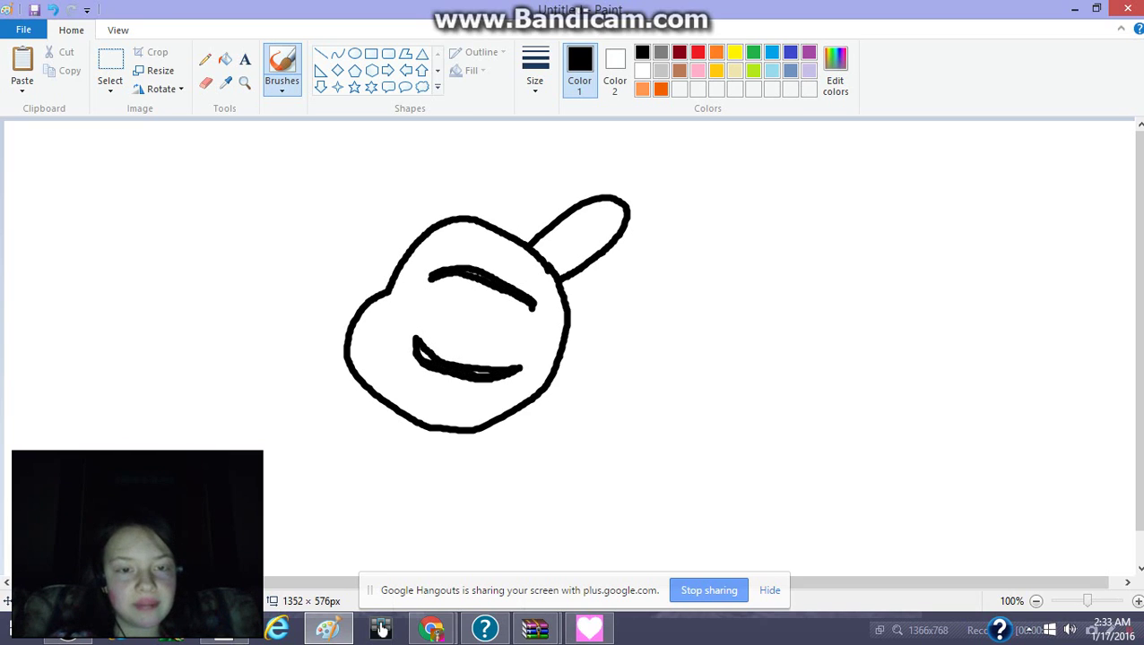
Add a pair of eyelashes to each eyelid and close the eye with two side lines.
{"action": "mouse_move", "coordinate": [521, 294]}
{"action": "left_mouse_down"}
{"action": "mouse_move", "coordinate": [560, 296]}
{"action": "mouse_move", "coordinate": [582, 270]}
{"action": "mouse_move", "coordinate": [629, 294]}
{"action": "left_mouse_up"}
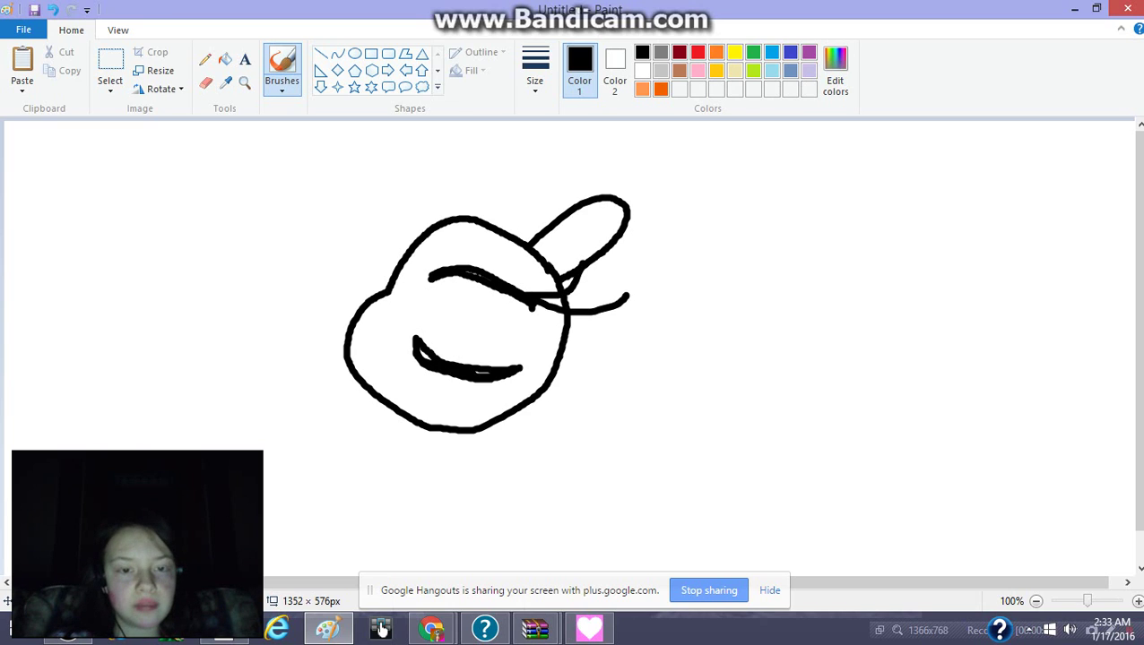
{"action": "mouse_move", "coordinate": [502, 362]}
{"action": "left_mouse_down"}
{"action": "mouse_move", "coordinate": [580, 370]}
{"action": "mouse_move", "coordinate": [528, 383]}
{"action": "mouse_move", "coordinate": [581, 400]}
{"action": "left_mouse_up"}
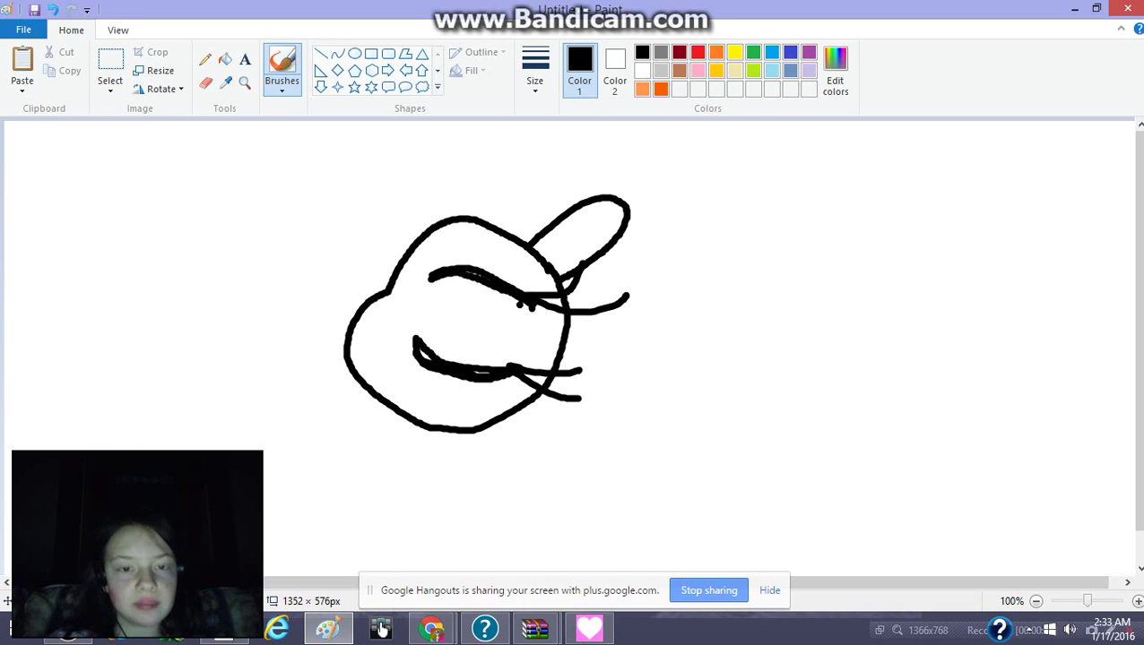
{"action": "left_click_drag", "start_coordinate": [520, 303], "coordinate": [507, 366]}
{"action": "mouse_move", "coordinate": [444, 276]}
{"action": "left_mouse_down"}
{"action": "mouse_move", "coordinate": [427, 295]}
{"action": "mouse_move", "coordinate": [421, 346]}
{"action": "left_mouse_up"}
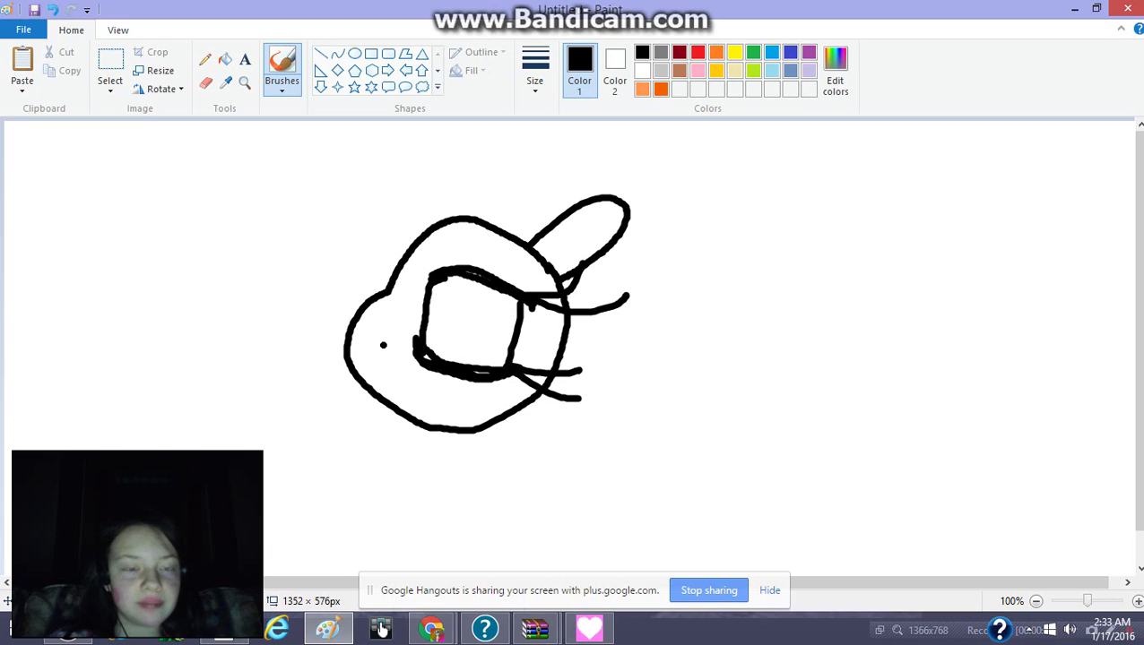
Add two nostril dots and a smile to the muzzle, and outline a large spiky mane around the front of the head.
{"action": "key", "text": "ctrl+z"}
{"action": "left_click_drag", "start_coordinate": [350, 372], "coordinate": [403, 351]}
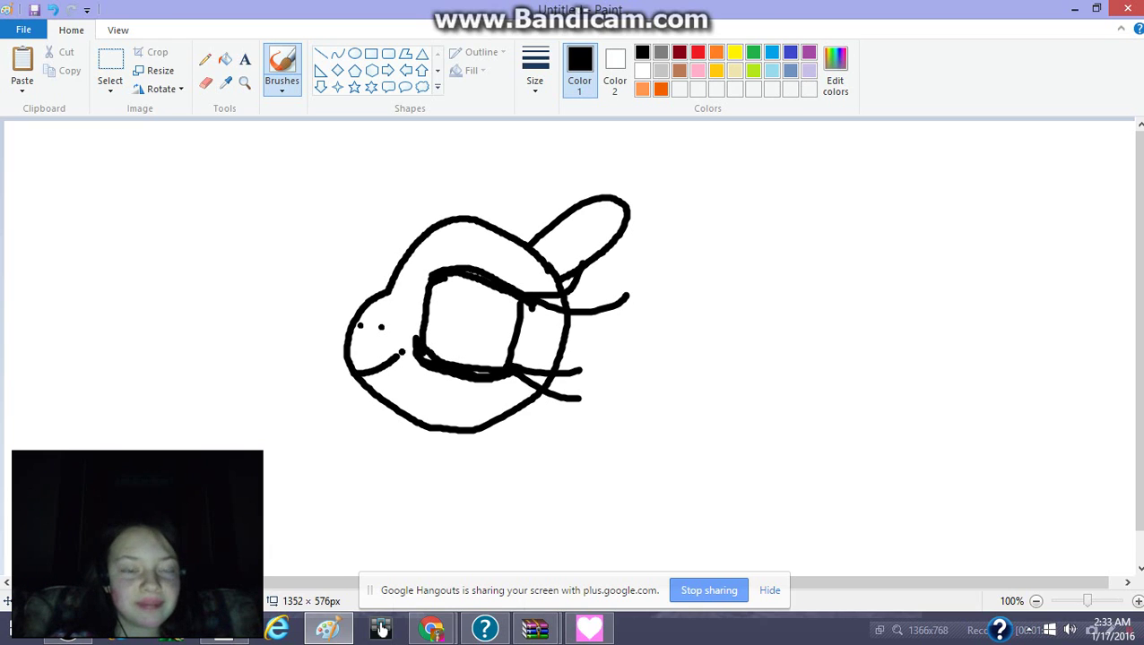
{"action": "key", "text": "ctrl+z"}
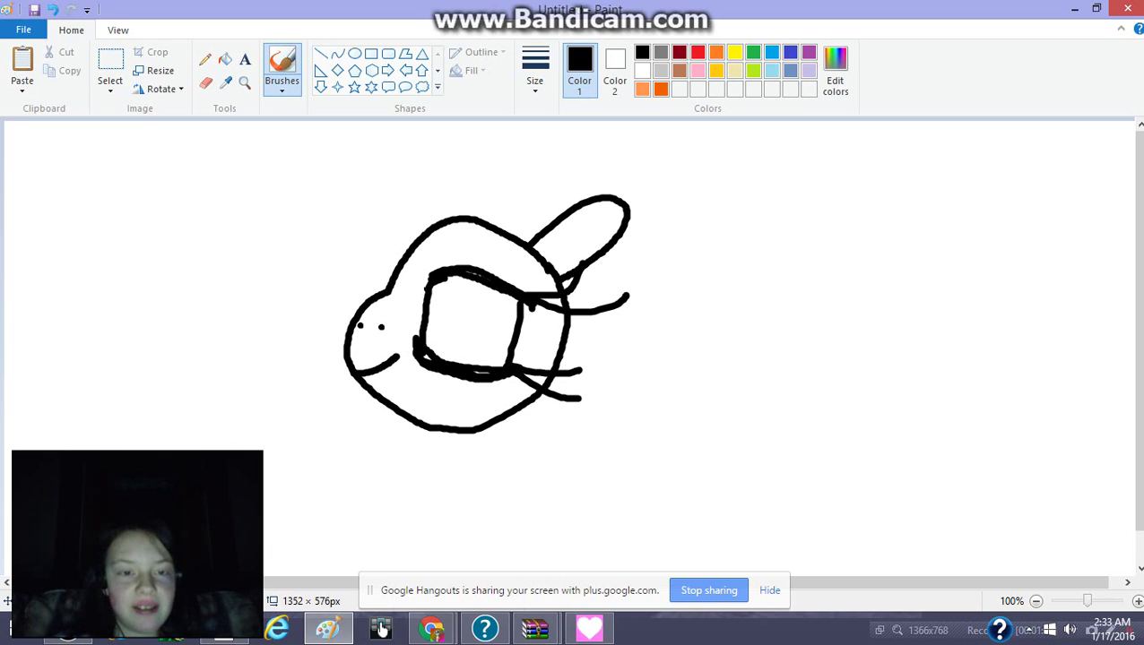
{"action": "mouse_move", "coordinate": [511, 233]}
{"action": "left_mouse_down"}
{"action": "mouse_move", "coordinate": [376, 187]}
{"action": "mouse_move", "coordinate": [285, 205]}
{"action": "mouse_move", "coordinate": [319, 215]}
{"action": "mouse_move", "coordinate": [179, 288]}
{"action": "mouse_move", "coordinate": [220, 316]}
{"action": "mouse_move", "coordinate": [180, 381]}
{"action": "mouse_move", "coordinate": [416, 470]}
{"action": "mouse_move", "coordinate": [508, 416]}
{"action": "left_mouse_up"}
Outline the animal's body with a curved back, a chest line and arched gaps between the legs.
{"action": "mouse_move", "coordinate": [561, 363]}
{"action": "left_mouse_down"}
{"action": "mouse_move", "coordinate": [618, 419]}
{"action": "mouse_move", "coordinate": [660, 427]}
{"action": "mouse_move", "coordinate": [715, 432]}
{"action": "mouse_move", "coordinate": [815, 407]}
{"action": "mouse_move", "coordinate": [859, 420]}
{"action": "mouse_move", "coordinate": [913, 458]}
{"action": "mouse_move", "coordinate": [946, 520]}
{"action": "mouse_move", "coordinate": [950, 570]}
{"action": "left_mouse_up"}
{"action": "scroll", "coordinate": [902, 532], "scroll_direction": "down", "scroll_amount": 1}
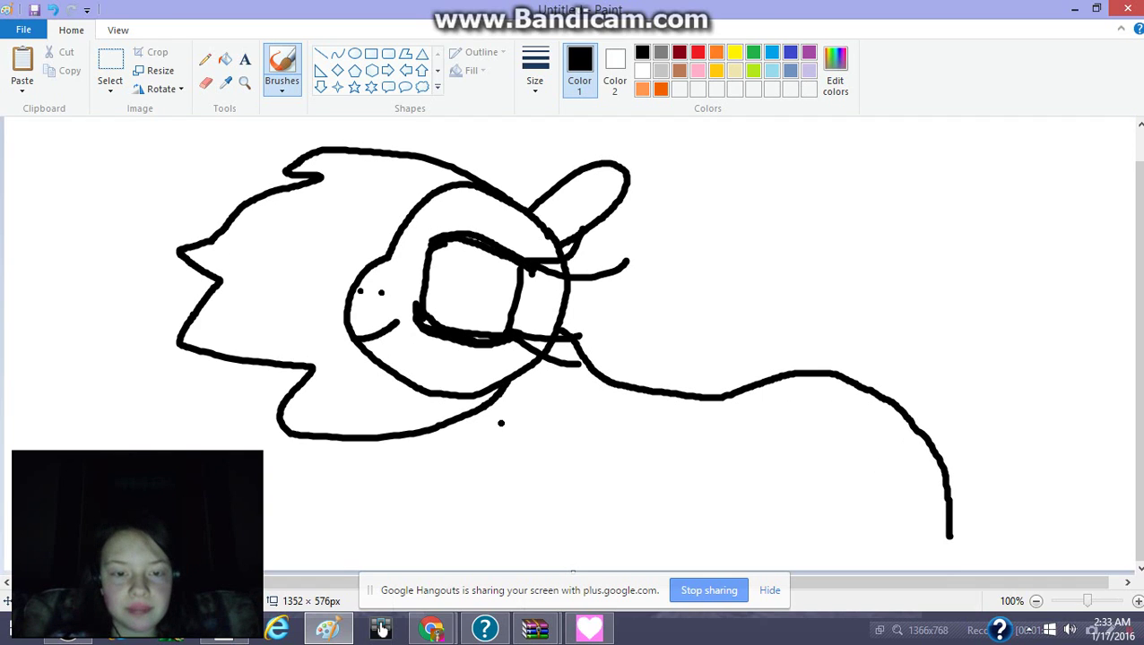
{"action": "mouse_move", "coordinate": [484, 405]}
{"action": "left_mouse_down"}
{"action": "mouse_move", "coordinate": [540, 461]}
{"action": "mouse_move", "coordinate": [518, 531]}
{"action": "mouse_move", "coordinate": [595, 534]}
{"action": "mouse_move", "coordinate": [610, 500]}
{"action": "mouse_move", "coordinate": [660, 502]}
{"action": "mouse_move", "coordinate": [728, 536]}
{"action": "mouse_move", "coordinate": [736, 502]}
{"action": "mouse_move", "coordinate": [777, 494]}
{"action": "mouse_move", "coordinate": [789, 570]}
{"action": "left_mouse_up"}
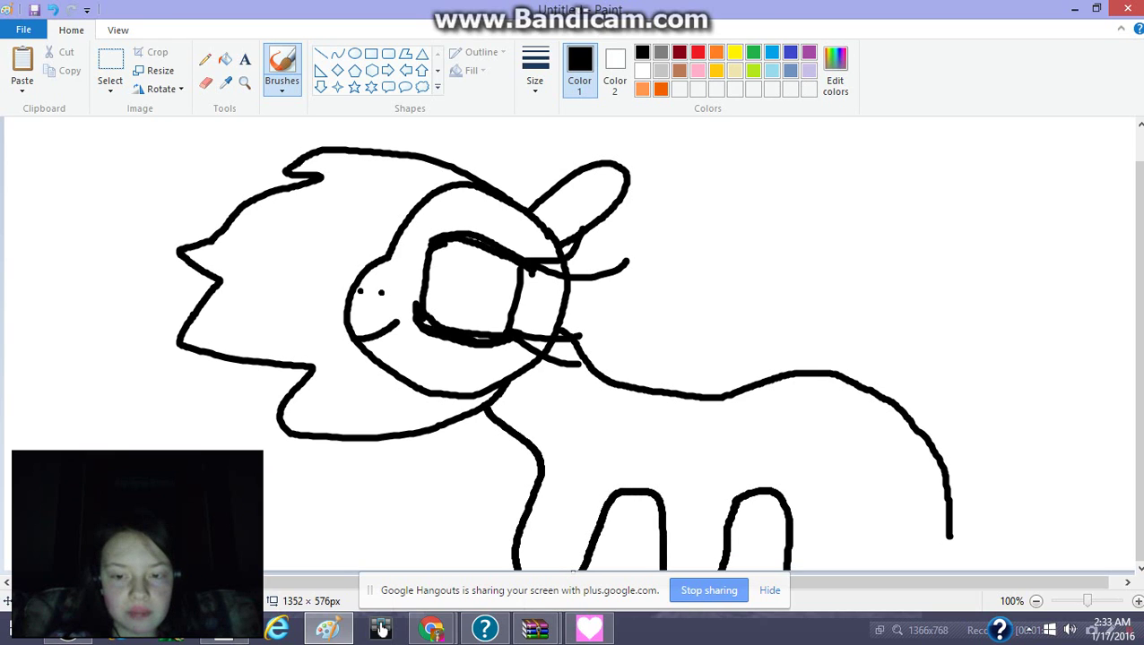
{"action": "mouse_move", "coordinate": [842, 537]}
{"action": "left_mouse_down"}
{"action": "mouse_move", "coordinate": [844, 570]}
{"action": "mouse_move", "coordinate": [914, 522]}
{"action": "mouse_move", "coordinate": [920, 570]}
{"action": "mouse_move", "coordinate": [946, 525]}
{"action": "left_mouse_up"}
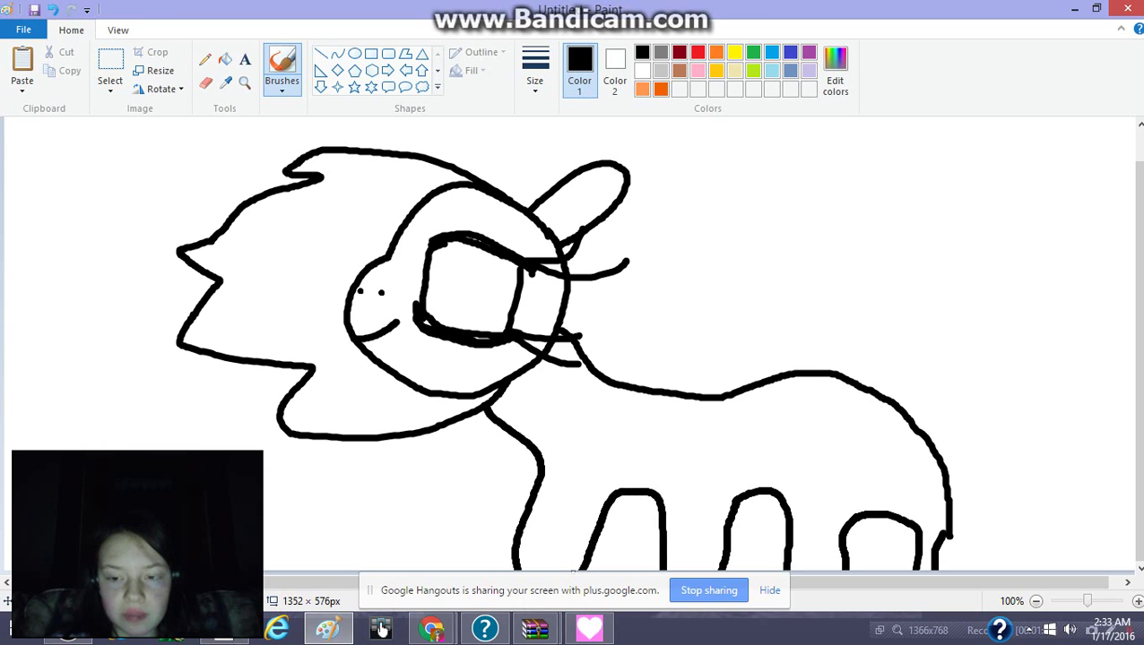
Draw a bushy tail with pointed tufts extending from the animal's rump.
{"action": "scroll", "coordinate": [574, 348], "scroll_direction": "up", "scroll_amount": 1}
{"action": "left_click", "coordinate": [117, 30]}
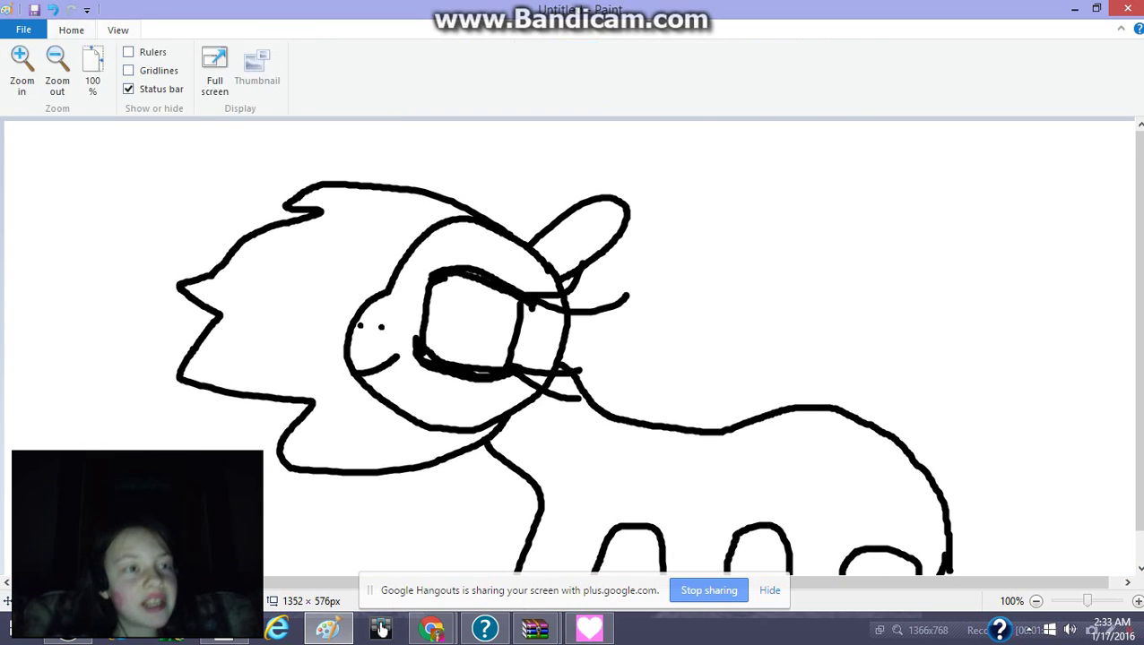
{"action": "left_click", "coordinate": [58, 71]}
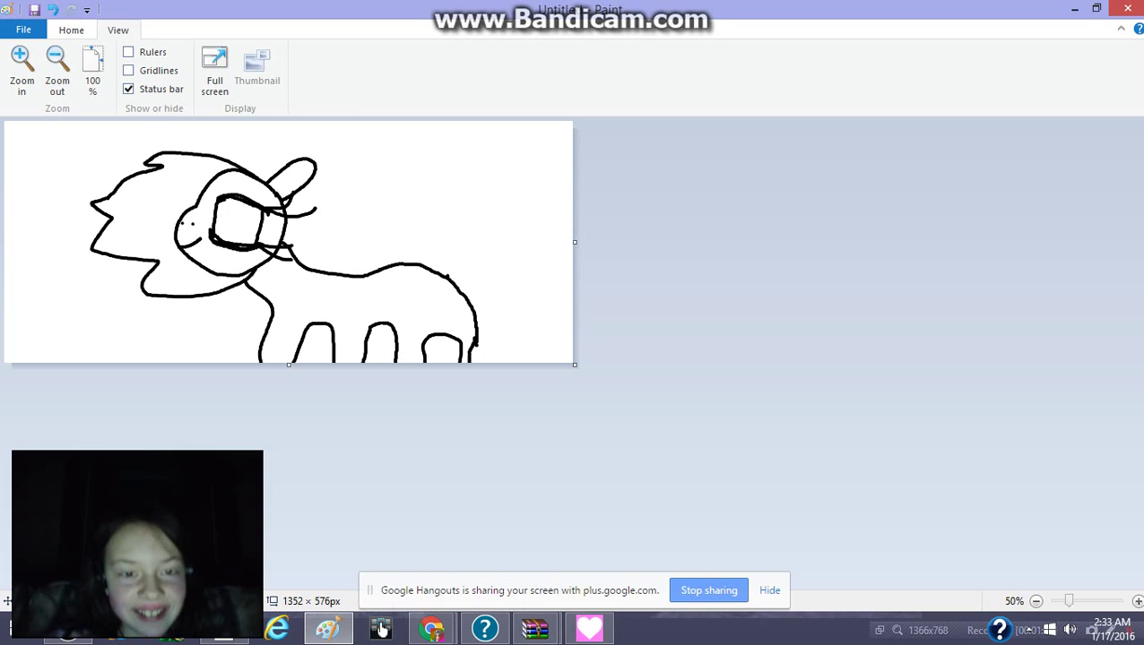
{"action": "mouse_move", "coordinate": [445, 276]}
{"action": "left_mouse_down"}
{"action": "mouse_move", "coordinate": [517, 252]}
{"action": "mouse_move", "coordinate": [527, 233]}
{"action": "mouse_move", "coordinate": [531, 258]}
{"action": "mouse_move", "coordinate": [551, 228]}
{"action": "mouse_move", "coordinate": [553, 276]}
{"action": "mouse_move", "coordinate": [532, 298]}
{"action": "mouse_move", "coordinate": [561, 307]}
{"action": "mouse_move", "coordinate": [462, 307]}
{"action": "left_mouse_up"}
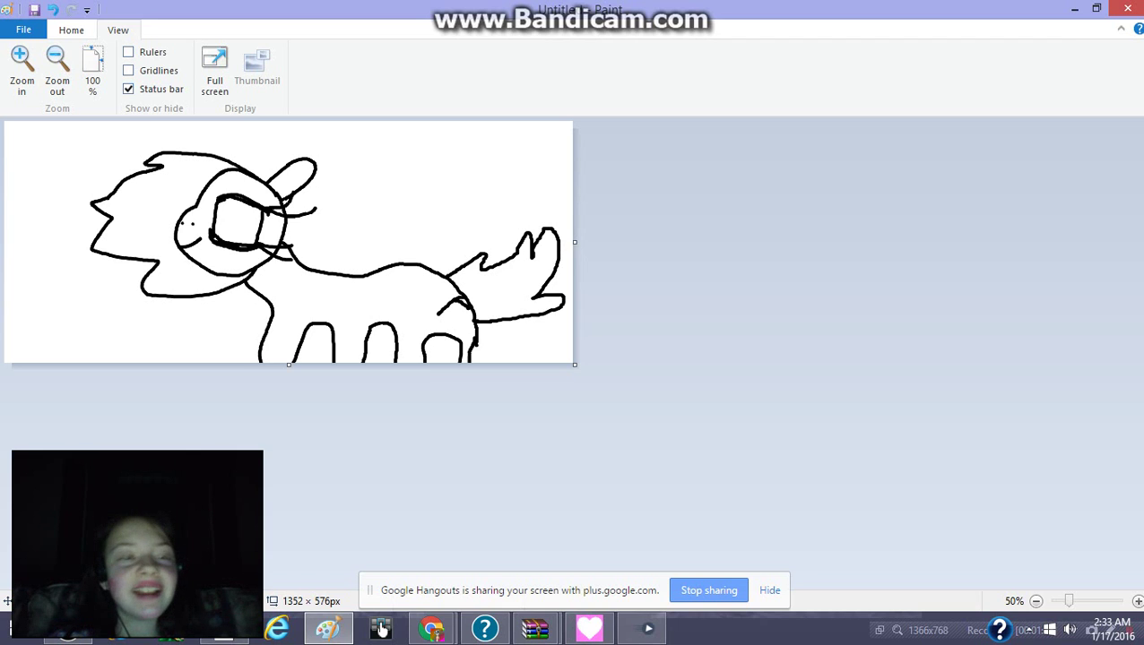
Undo the stray curved strokes on the rump beside the tail.
{"action": "left_click", "coordinate": [72, 31]}
{"action": "left_click", "coordinate": [118, 30]}
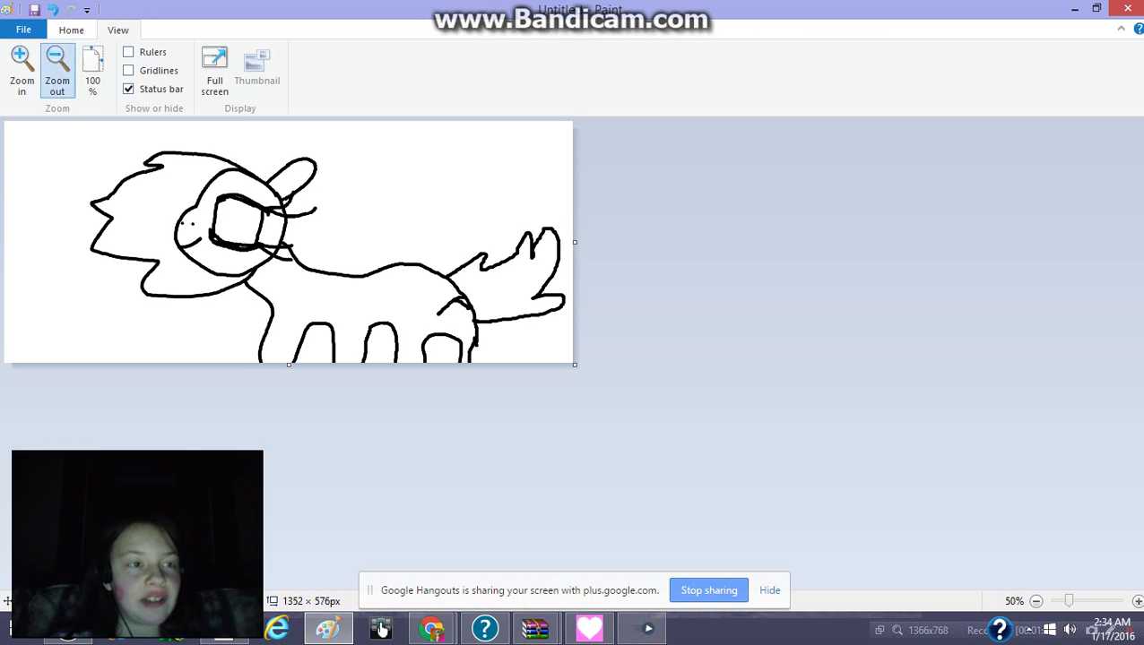
{"action": "left_click", "coordinate": [57, 69]}
{"action": "left_click", "coordinate": [23, 69]}
{"action": "left_click", "coordinate": [22, 70]}
{"action": "scroll", "coordinate": [568, 344], "scroll_direction": "down", "scroll_amount": 1}
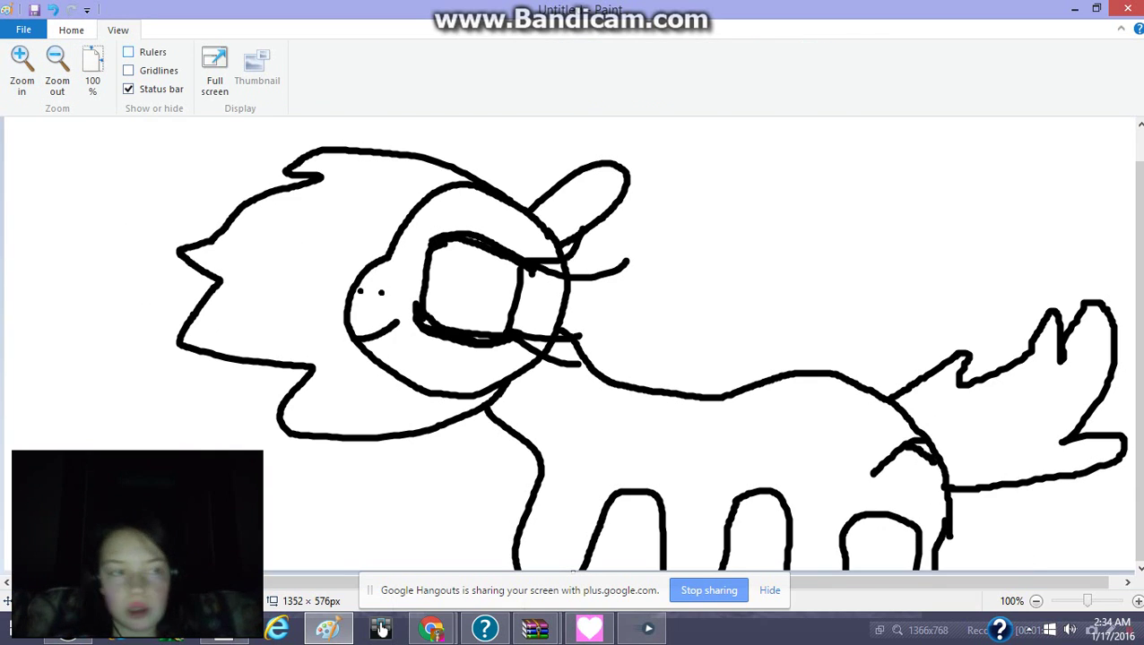
{"action": "key", "text": "ctrl+z"}
{"action": "key", "text": "ctrl+z"}
{"action": "key", "text": "ctrl+z"}
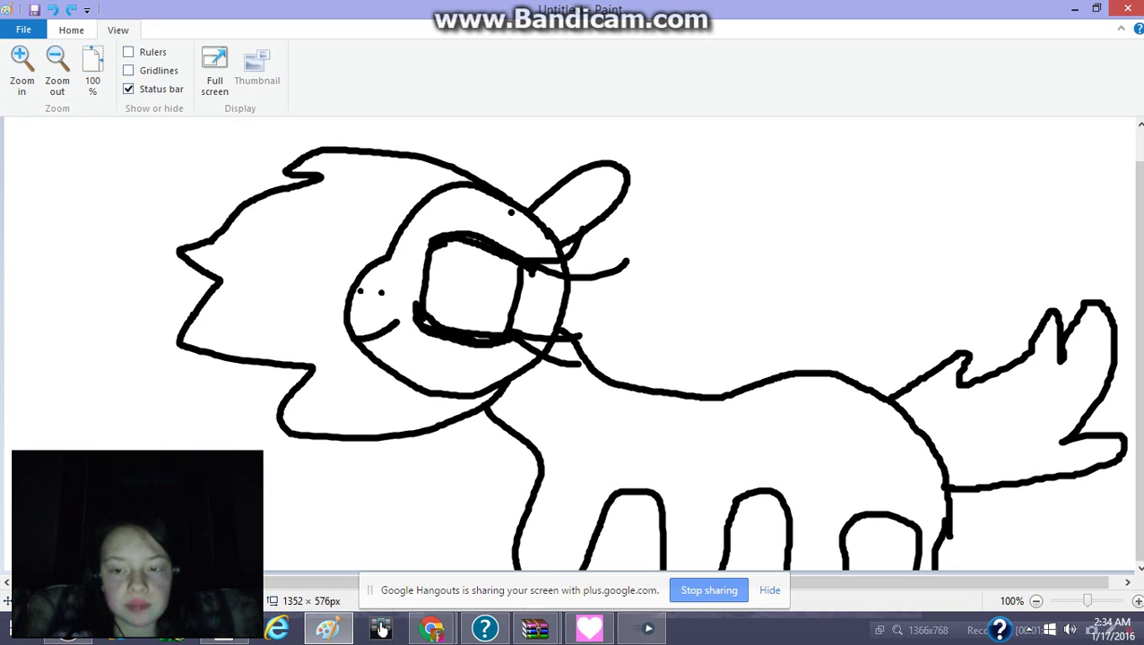
Extend the canvas downward to 1352 × 748 px to make room for the legs.
{"action": "key", "text": "ctrl+Page_Down"}
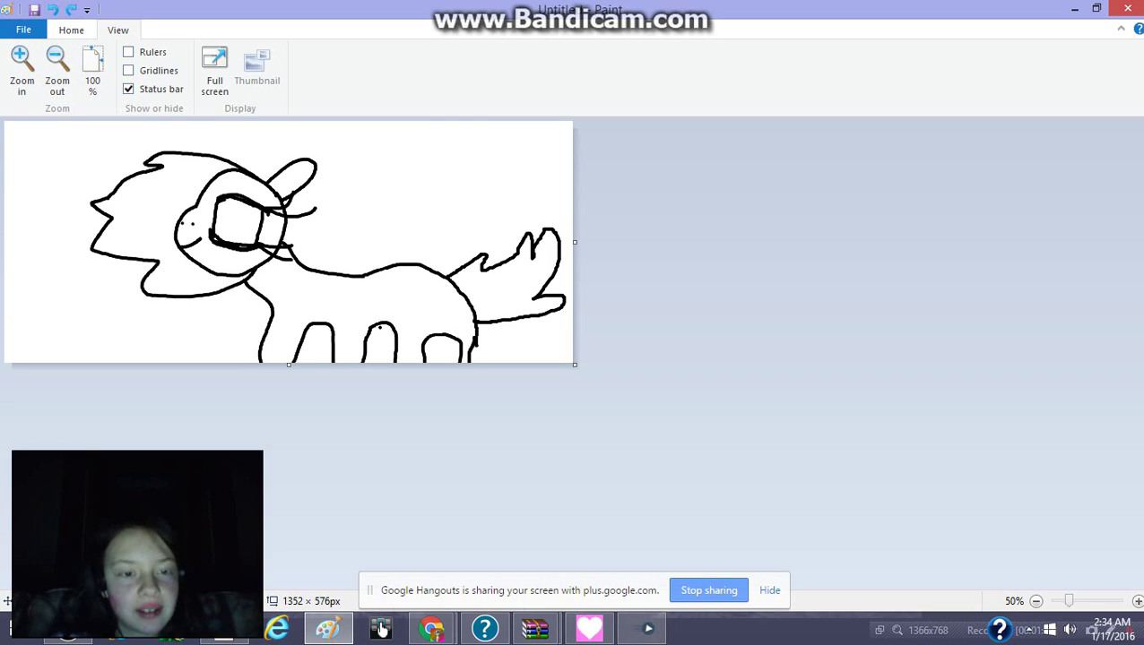
{"action": "key", "text": "ctrl+z"}
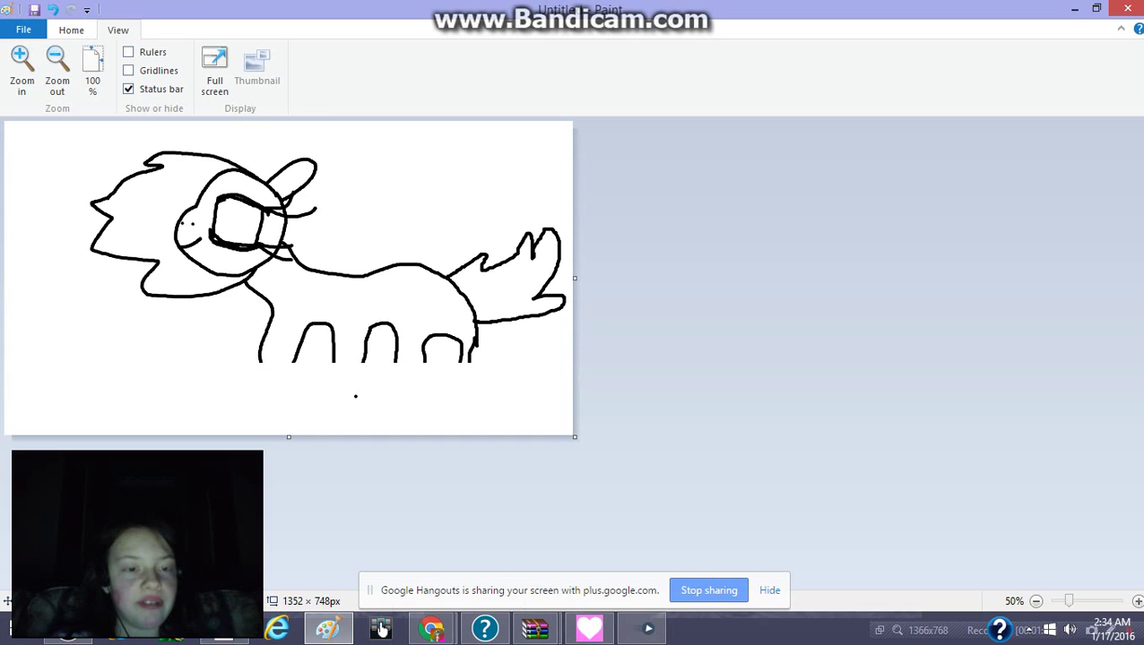
Extend and close the outlines of all four legs below the body, adding toes to the second leg.
{"action": "key", "text": "ctrl+Page_Up"}
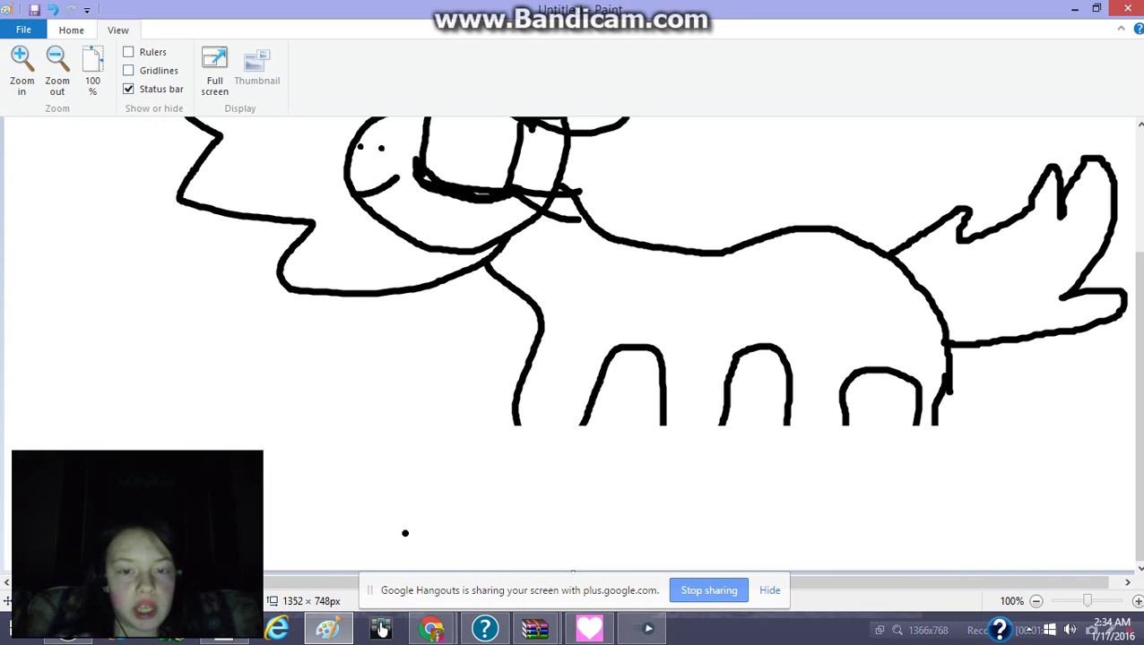
{"action": "mouse_move", "coordinate": [516, 420]}
{"action": "left_mouse_down"}
{"action": "mouse_move", "coordinate": [534, 526]}
{"action": "mouse_move", "coordinate": [581, 459]}
{"action": "mouse_move", "coordinate": [584, 419]}
{"action": "left_mouse_up"}
{"action": "mouse_move", "coordinate": [663, 414]}
{"action": "left_mouse_down"}
{"action": "mouse_move", "coordinate": [642, 504]}
{"action": "mouse_move", "coordinate": [671, 516]}
{"action": "mouse_move", "coordinate": [676, 538]}
{"action": "mouse_move", "coordinate": [684, 525]}
{"action": "mouse_move", "coordinate": [713, 540]}
{"action": "mouse_move", "coordinate": [725, 502]}
{"action": "mouse_move", "coordinate": [723, 422]}
{"action": "mouse_move", "coordinate": [784, 420]}
{"action": "mouse_move", "coordinate": [794, 484]}
{"action": "mouse_move", "coordinate": [776, 548]}
{"action": "mouse_move", "coordinate": [813, 564]}
{"action": "mouse_move", "coordinate": [844, 418]}
{"action": "left_mouse_up"}
{"action": "left_click", "coordinate": [920, 418]}
{"action": "mouse_move", "coordinate": [921, 419]}
{"action": "left_mouse_down"}
{"action": "mouse_move", "coordinate": [920, 531]}
{"action": "mouse_move", "coordinate": [945, 517]}
{"action": "mouse_move", "coordinate": [936, 426]}
{"action": "left_mouse_up"}
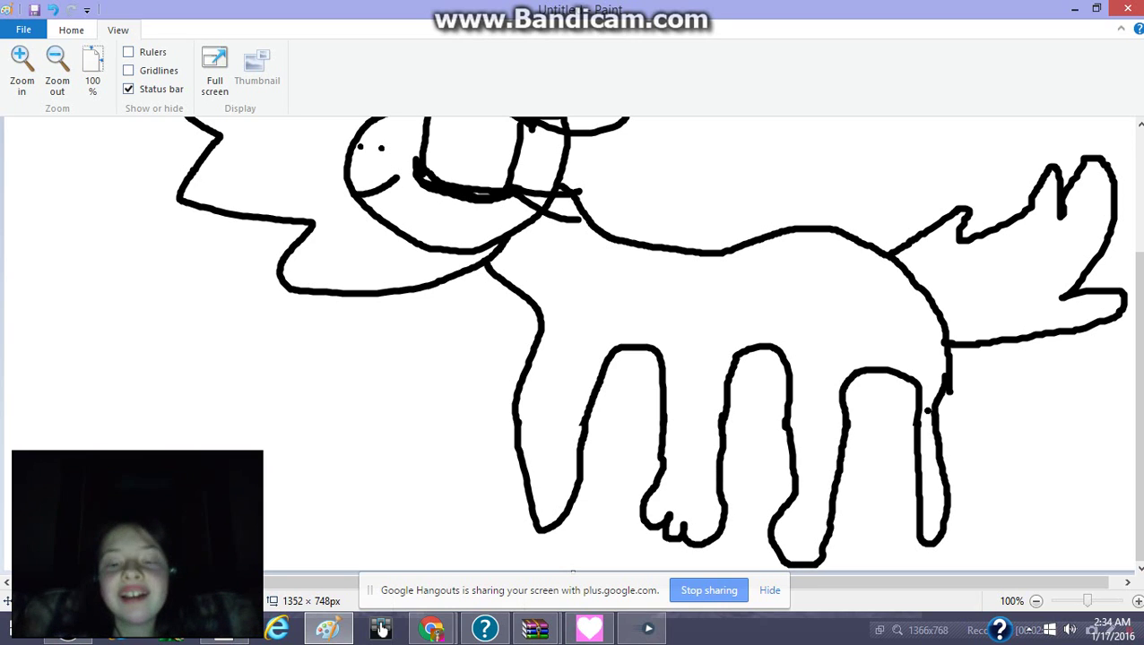
Fill the animal's body and legs with light pink.
{"action": "scroll", "coordinate": [799, 339], "scroll_direction": "up", "scroll_amount": 3}
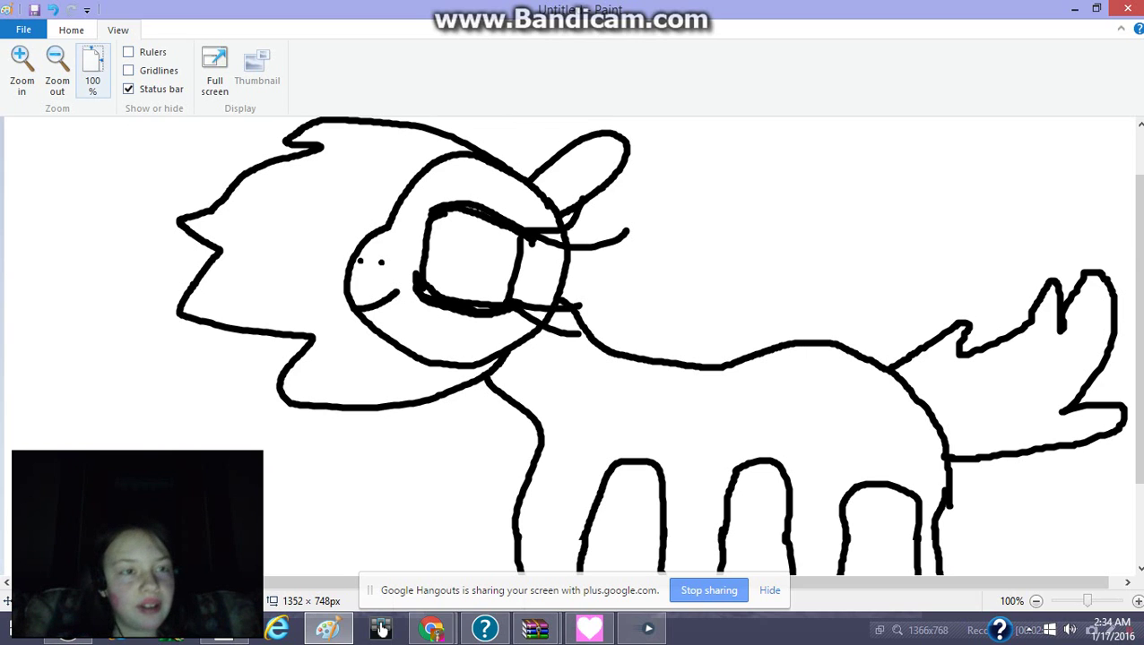
{"action": "left_click", "coordinate": [72, 31]}
{"action": "left_click", "coordinate": [224, 60]}
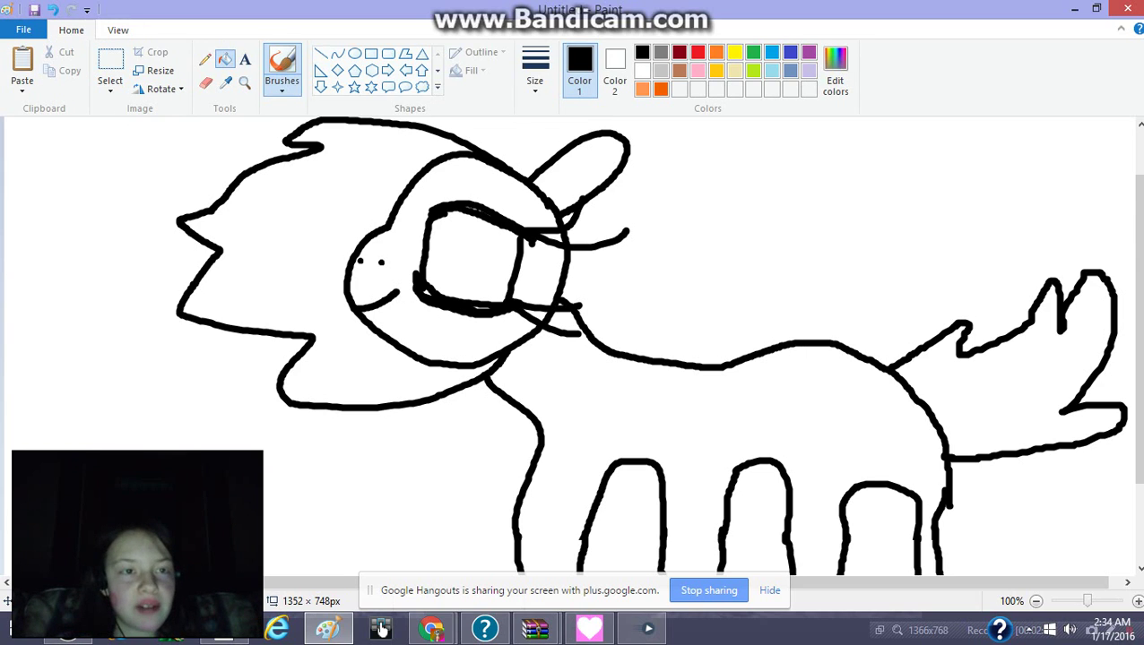
{"action": "left_click", "coordinate": [697, 71]}
{"action": "left_click", "coordinate": [699, 412]}
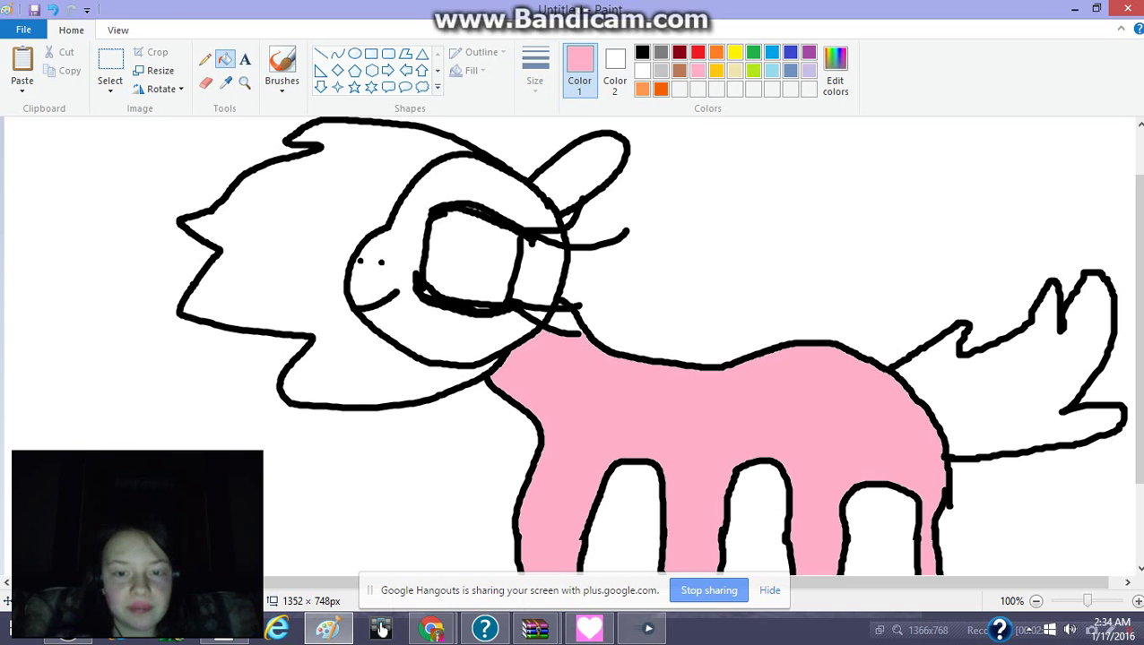
{"action": "scroll", "coordinate": [381, 629], "scroll_direction": "down", "scroll_amount": 3}
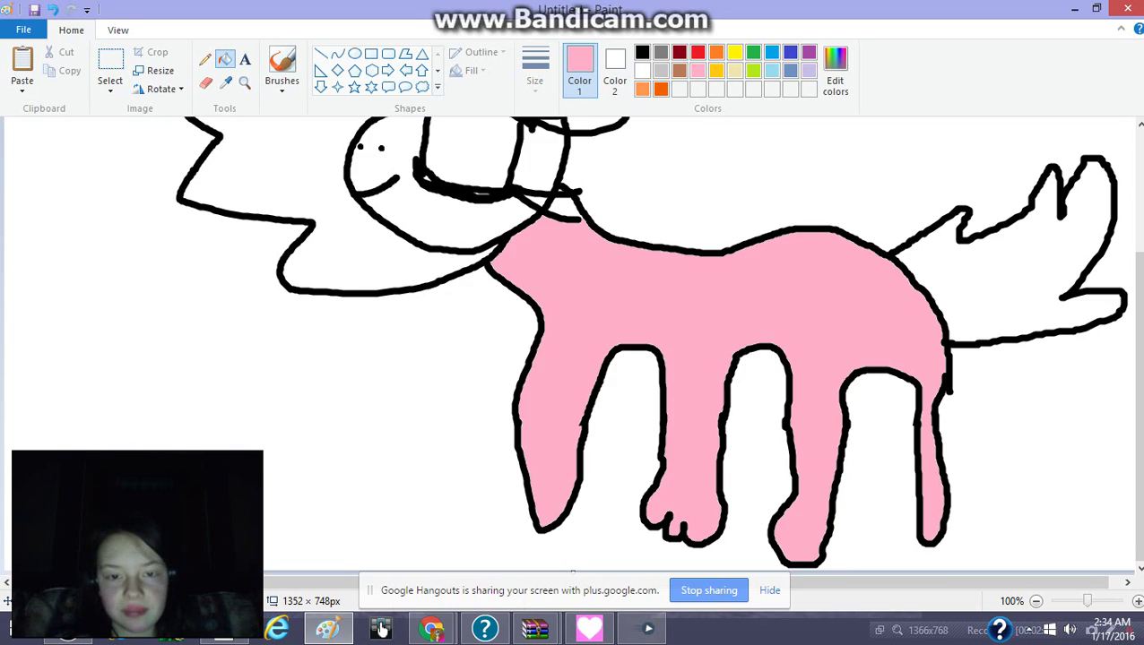
Fill the face and the area behind the eye with light pink, keeping the outlines black.
{"action": "scroll", "coordinate": [381, 630], "scroll_direction": "up", "scroll_amount": 4}
{"action": "left_click", "coordinate": [466, 404]}
{"action": "left_click", "coordinate": [542, 338]}
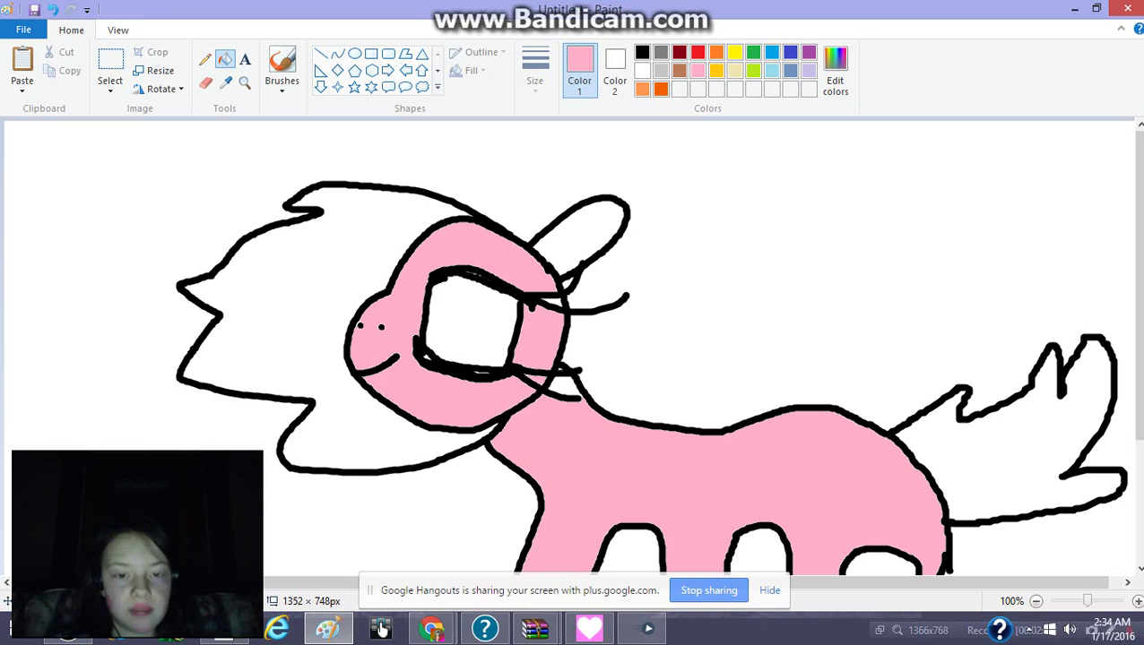
{"action": "left_click", "coordinate": [546, 305]}
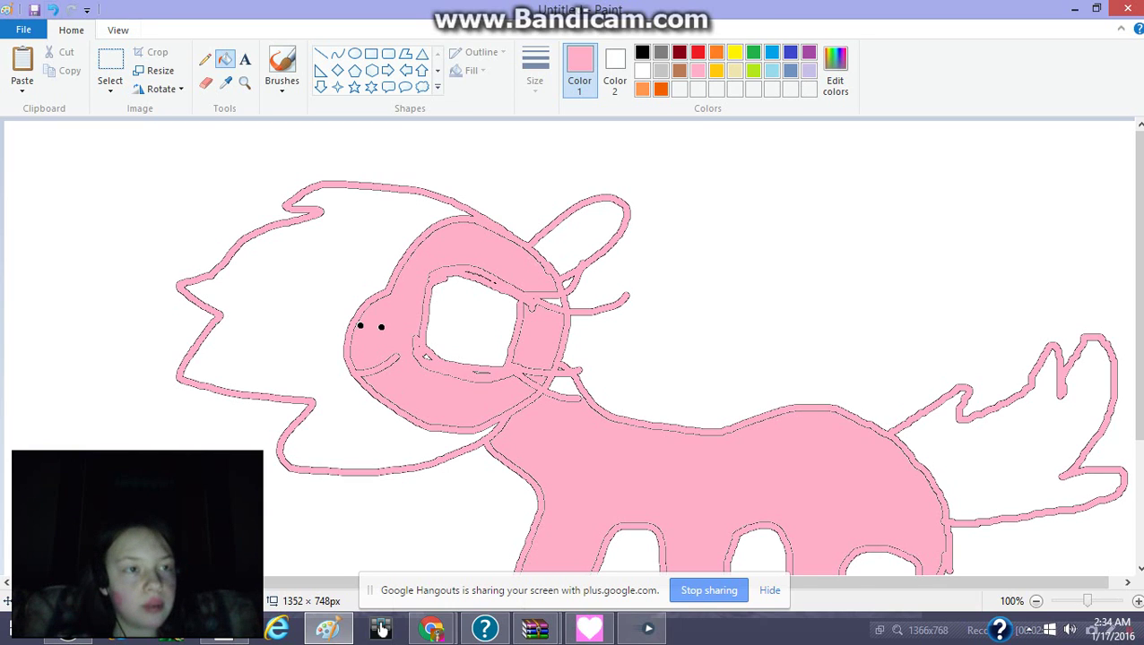
{"action": "key", "text": "ctrl+z"}
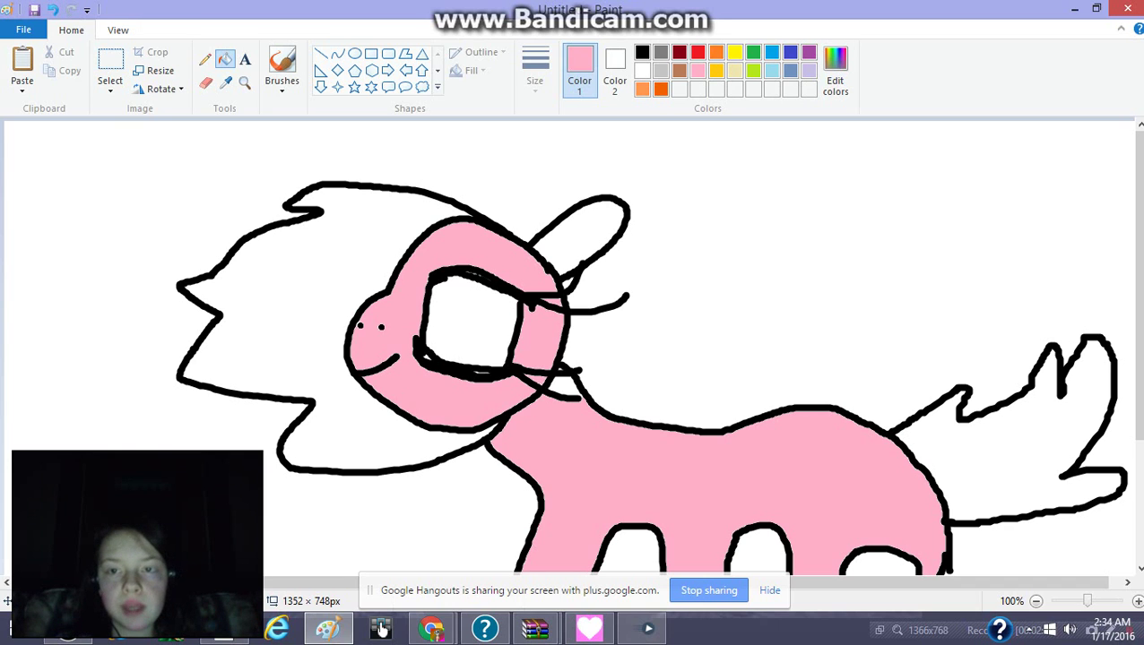
Mix a darker pink with Red 255, Green 98, Blue 149 and recolour the animal's black outlines with it.
{"action": "left_click", "coordinate": [835, 70]}
{"action": "left_click", "coordinate": [753, 244]}
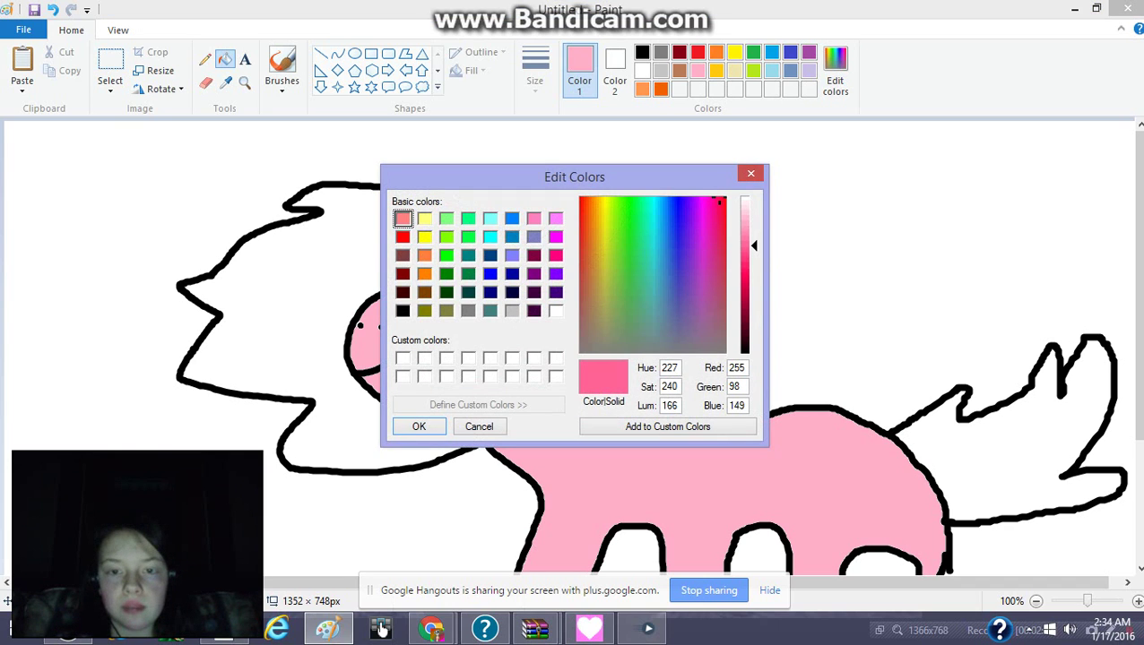
{"action": "key", "text": "Return"}
{"action": "left_click", "coordinate": [485, 376]}
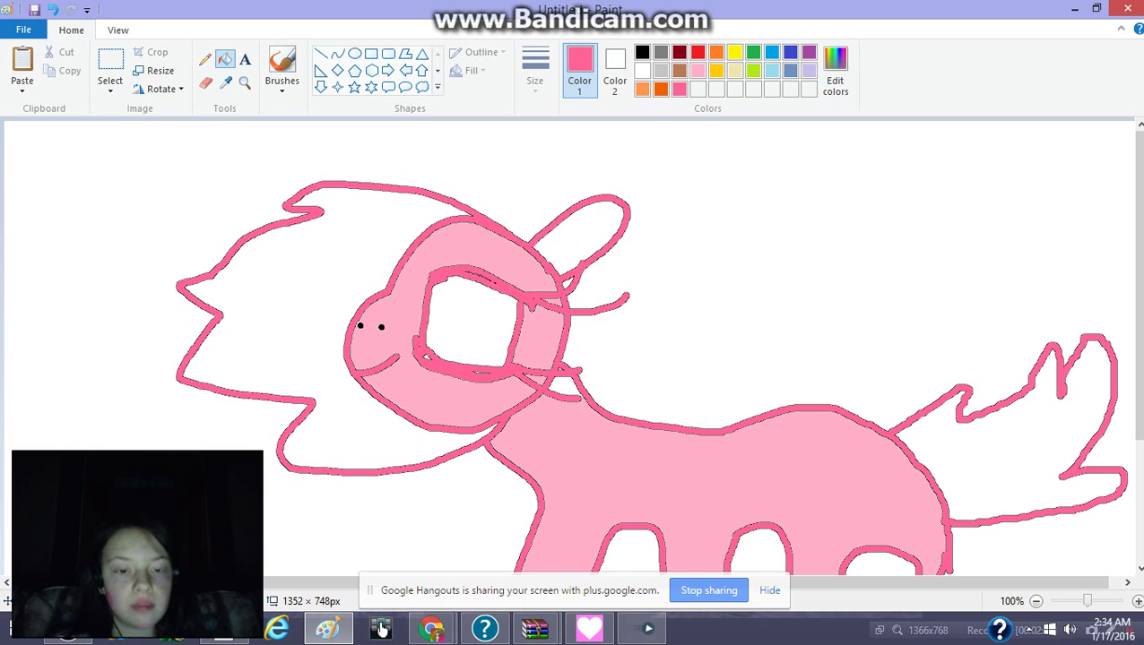
{"action": "scroll", "coordinate": [569, 346], "scroll_direction": "down", "scroll_amount": 3}
{"action": "scroll", "coordinate": [569, 346], "scroll_direction": "up", "scroll_amount": 3}
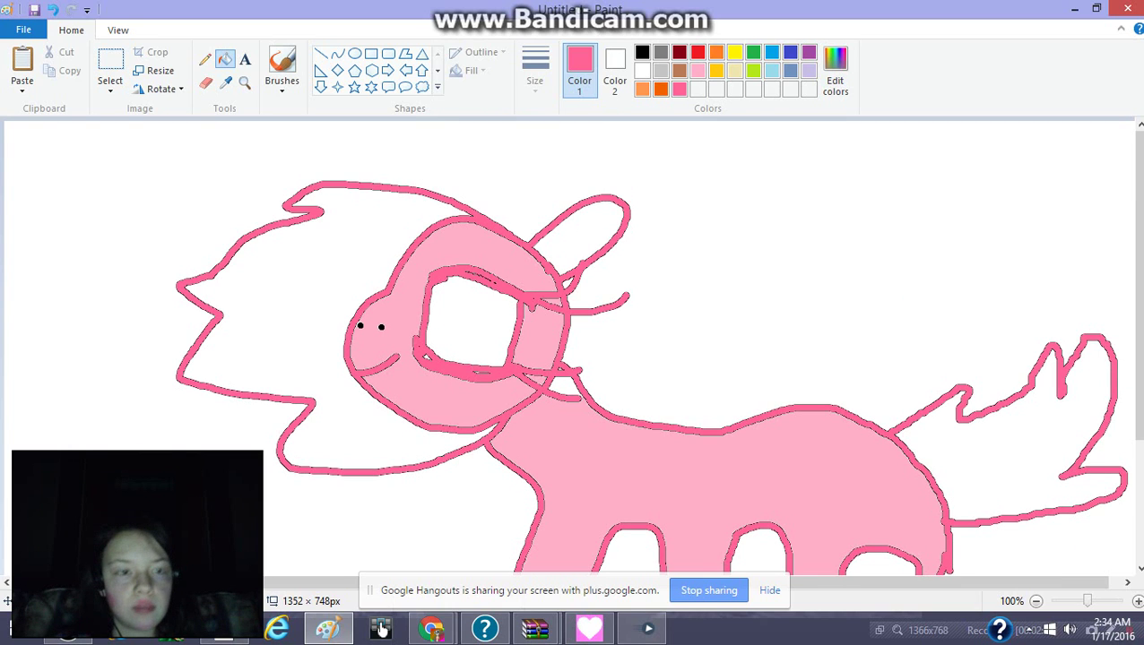
Redraw the eye outline, eyelashes and smile in black with the brush.
{"action": "left_click", "coordinate": [117, 31]}
{"action": "left_click", "coordinate": [71, 30]}
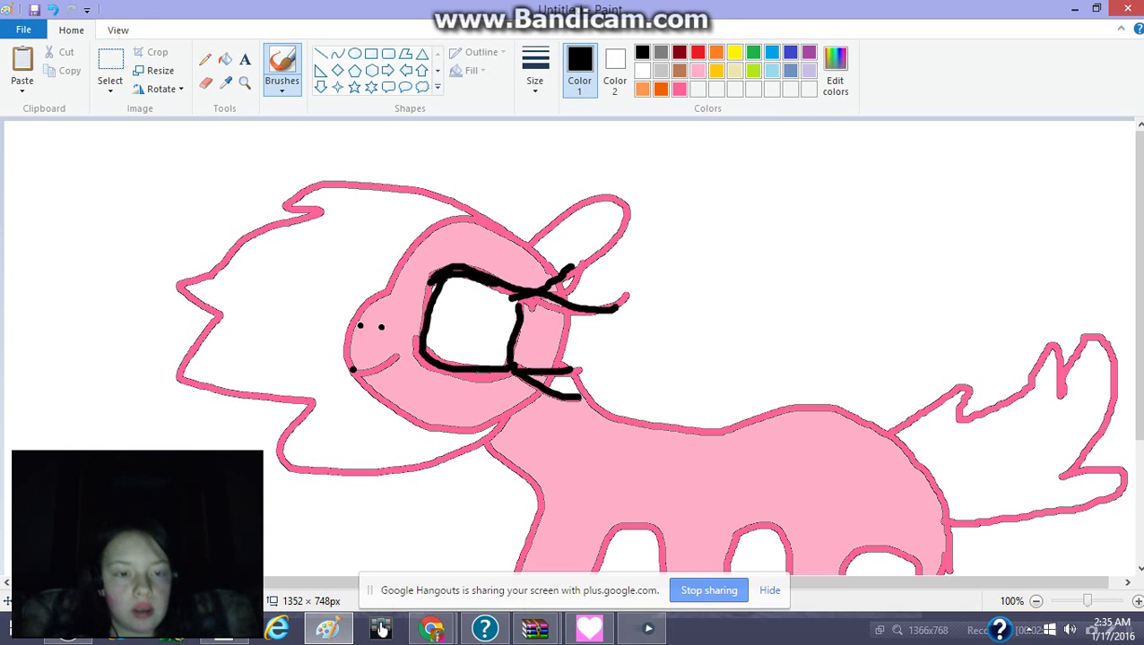
{"action": "left_click_drag", "start_coordinate": [353, 370], "coordinate": [401, 349]}
Outline a rounded iris in black inside the eye and fill it with blue.
{"action": "left_click", "coordinate": [453, 324]}
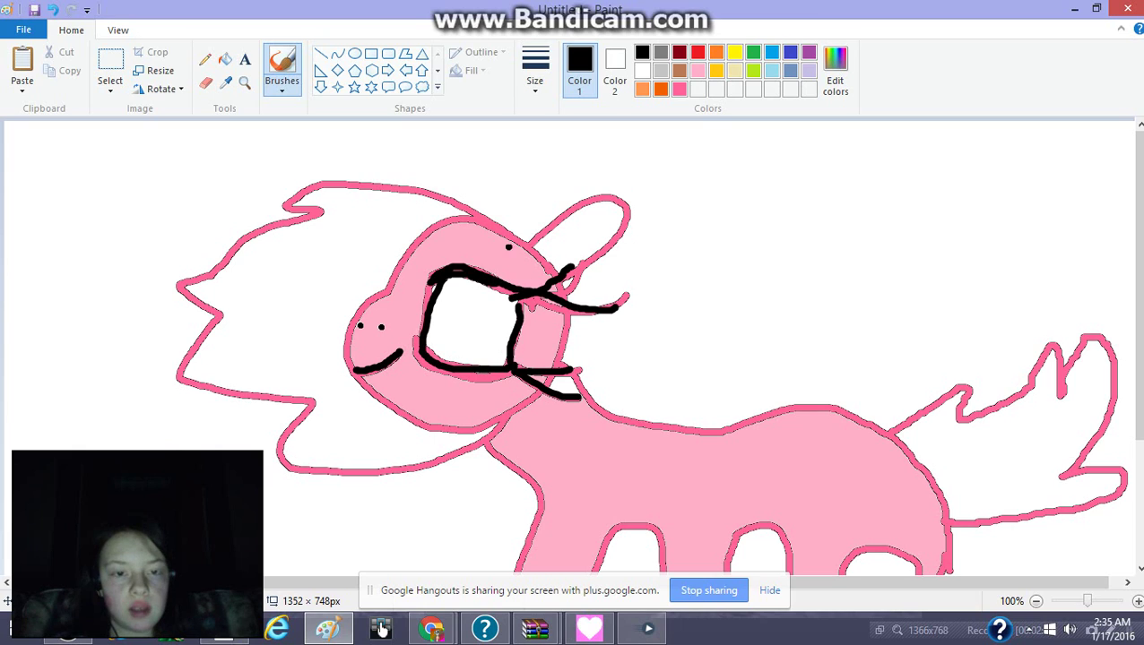
{"action": "left_click_drag", "start_coordinate": [459, 276], "coordinate": [429, 356]}
{"action": "left_click", "coordinate": [450, 344]}
{"action": "mouse_move", "coordinate": [499, 294]}
{"action": "left_mouse_down"}
{"action": "mouse_move", "coordinate": [510, 345]}
{"action": "mouse_move", "coordinate": [498, 366]}
{"action": "left_mouse_up"}
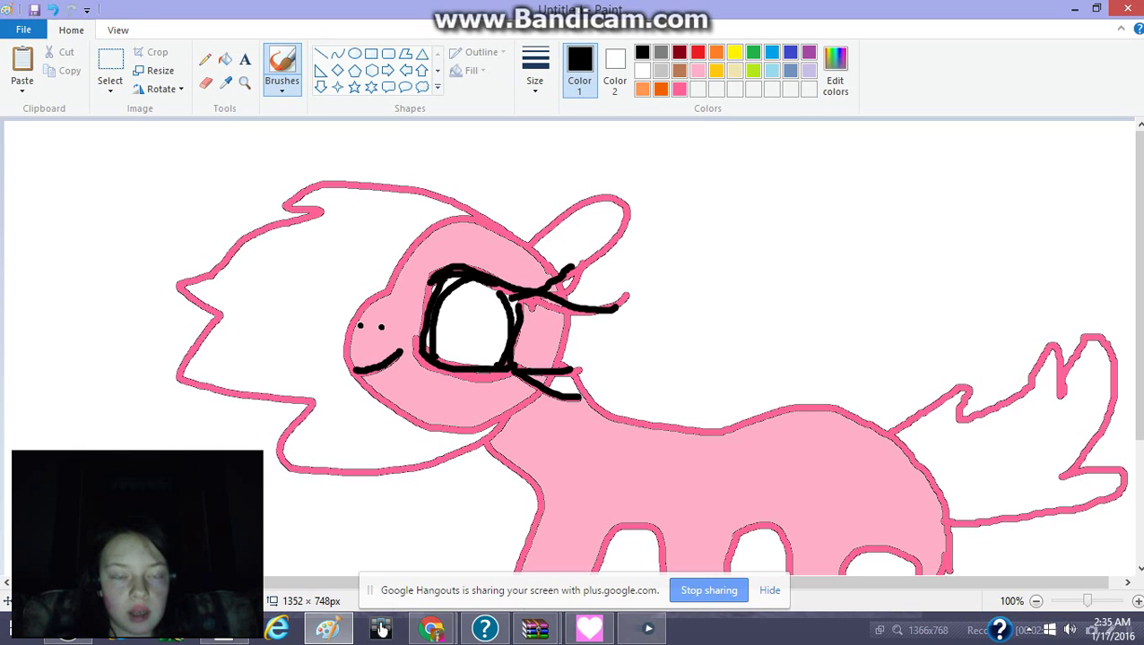
{"action": "left_click", "coordinate": [678, 89]}
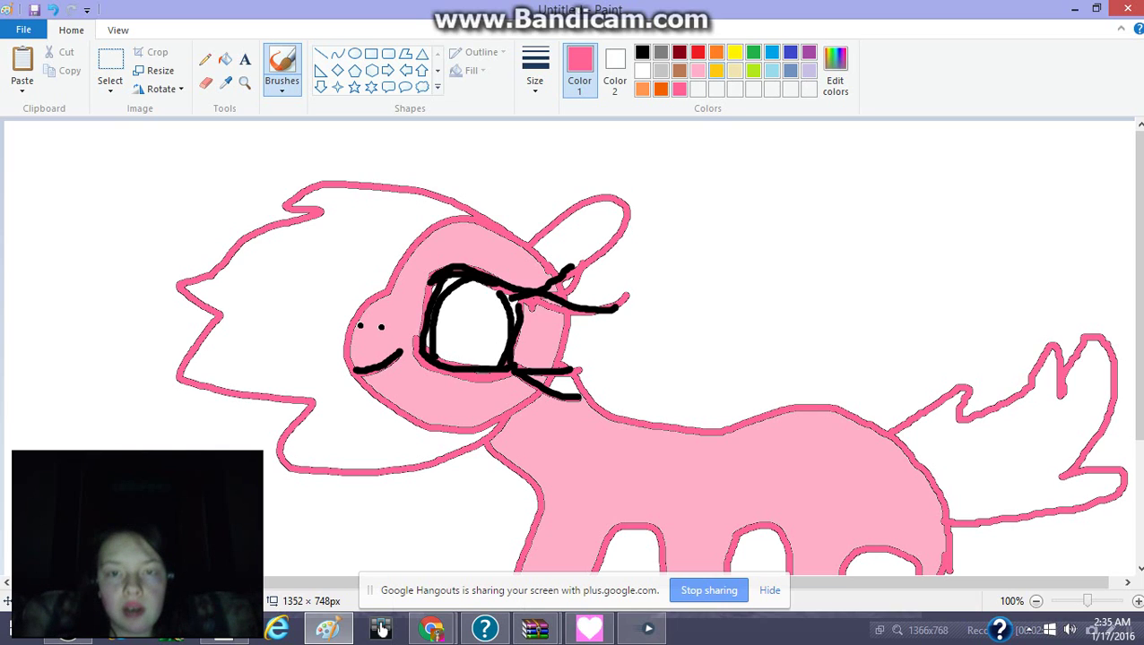
{"action": "left_click", "coordinate": [770, 52]}
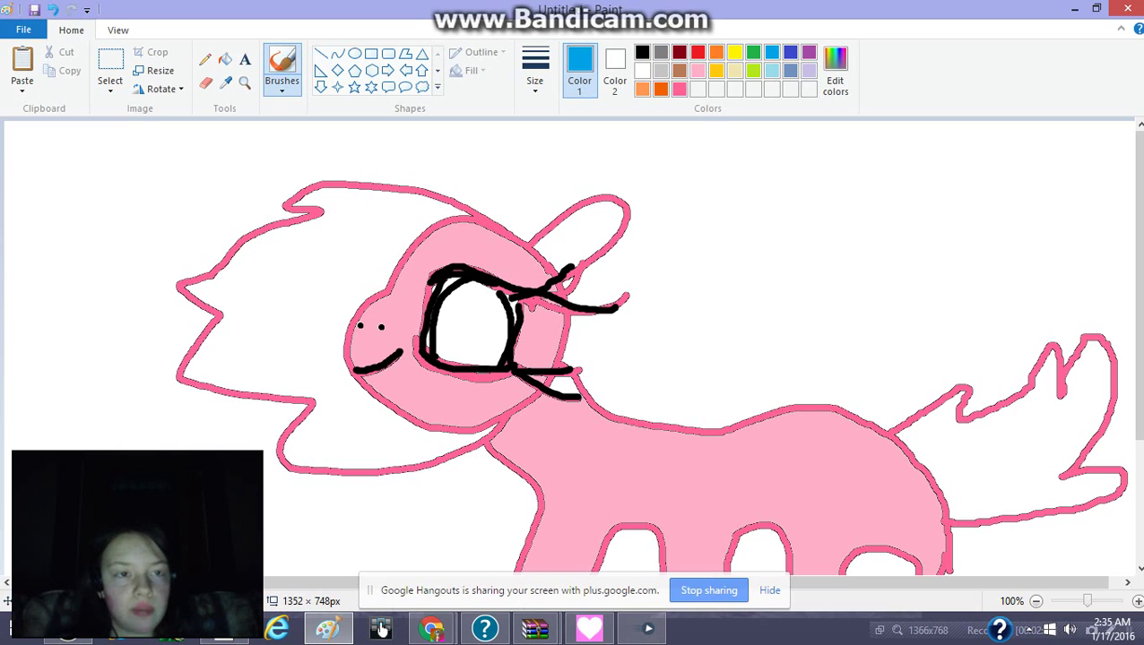
{"action": "left_click", "coordinate": [225, 59]}
{"action": "left_click", "coordinate": [471, 323]}
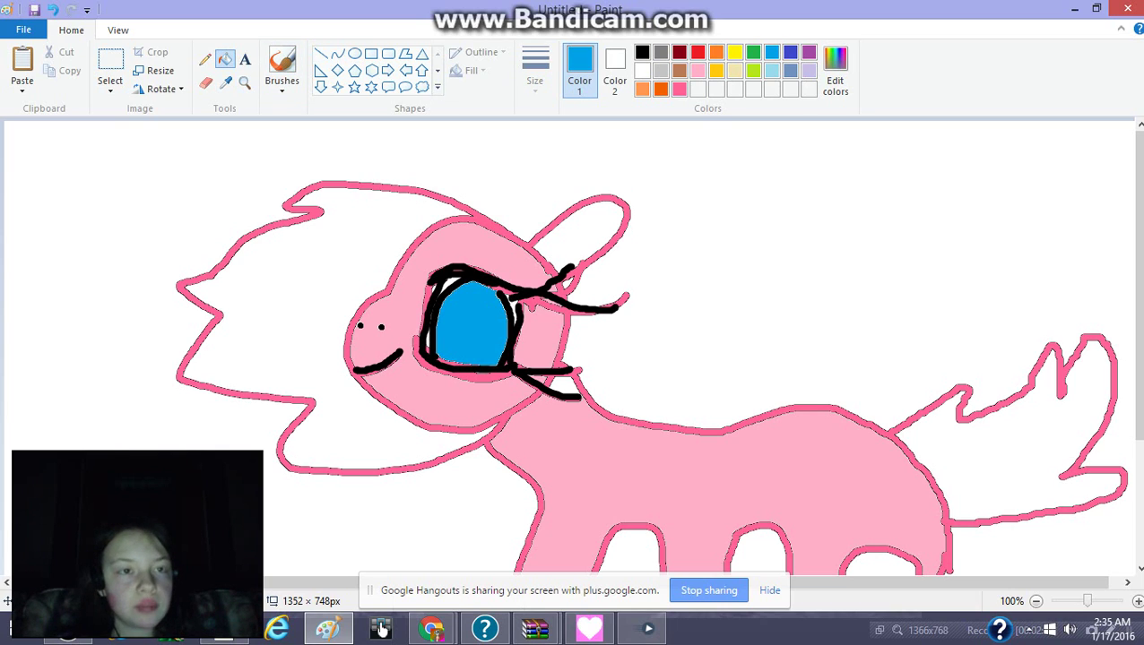
Paint a large black pupil over the upper iris and add two white highlights to the eye.
{"action": "left_click", "coordinate": [282, 63]}
{"action": "left_click", "coordinate": [642, 52]}
{"action": "left_click", "coordinate": [493, 225]}
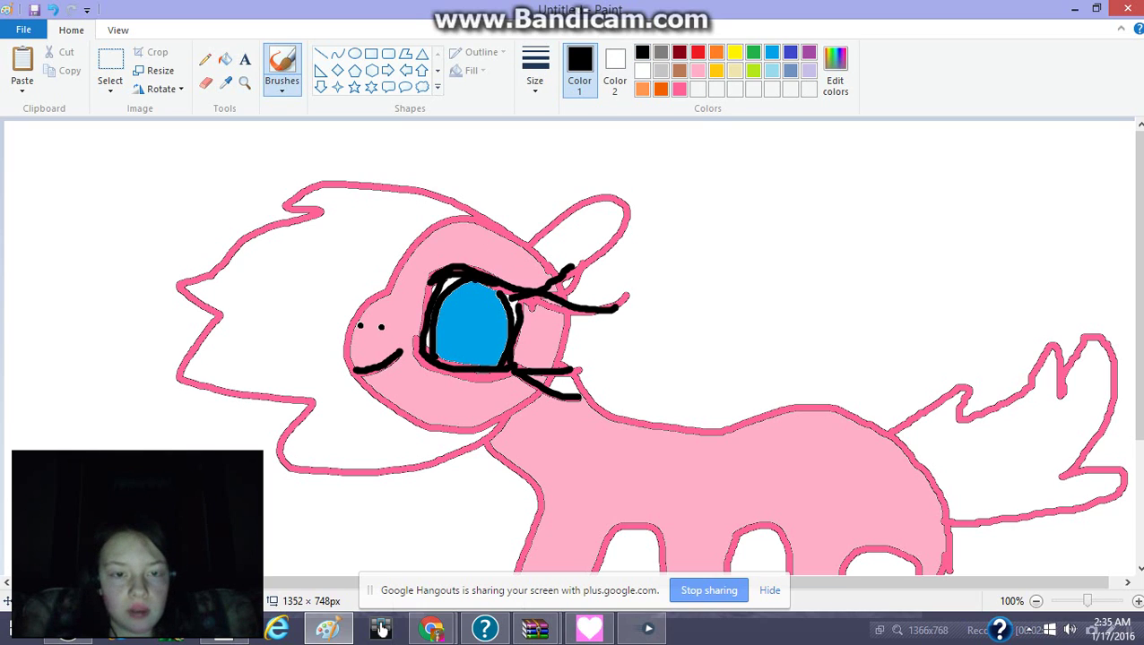
{"action": "mouse_move", "coordinate": [475, 284]}
{"action": "left_mouse_down"}
{"action": "mouse_move", "coordinate": [457, 312]}
{"action": "mouse_move", "coordinate": [484, 340]}
{"action": "mouse_move", "coordinate": [500, 289]}
{"action": "mouse_move", "coordinate": [459, 298]}
{"action": "mouse_move", "coordinate": [465, 339]}
{"action": "mouse_move", "coordinate": [475, 289]}
{"action": "mouse_move", "coordinate": [484, 298]}
{"action": "mouse_move", "coordinate": [454, 327]}
{"action": "mouse_move", "coordinate": [490, 314]}
{"action": "mouse_move", "coordinate": [484, 333]}
{"action": "left_mouse_up"}
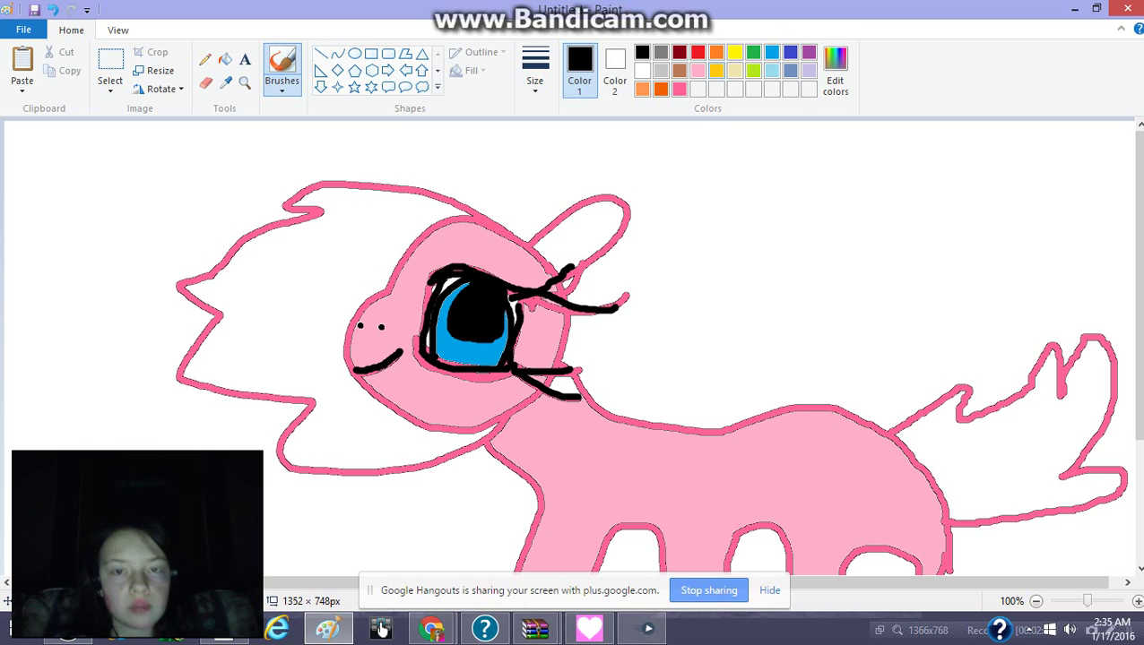
{"action": "left_click", "coordinate": [641, 71]}
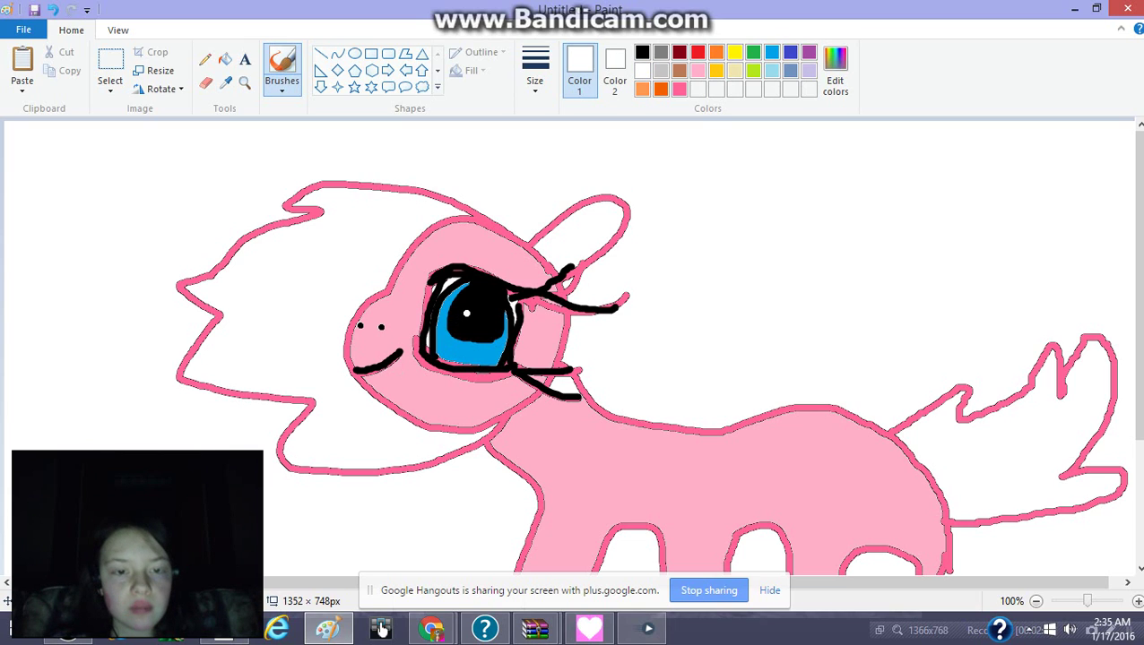
{"action": "mouse_move", "coordinate": [472, 310]}
{"action": "left_mouse_down"}
{"action": "mouse_move", "coordinate": [466, 346]}
{"action": "mouse_move", "coordinate": [463, 323]}
{"action": "mouse_move", "coordinate": [468, 343]}
{"action": "mouse_move", "coordinate": [451, 330]}
{"action": "left_mouse_up"}
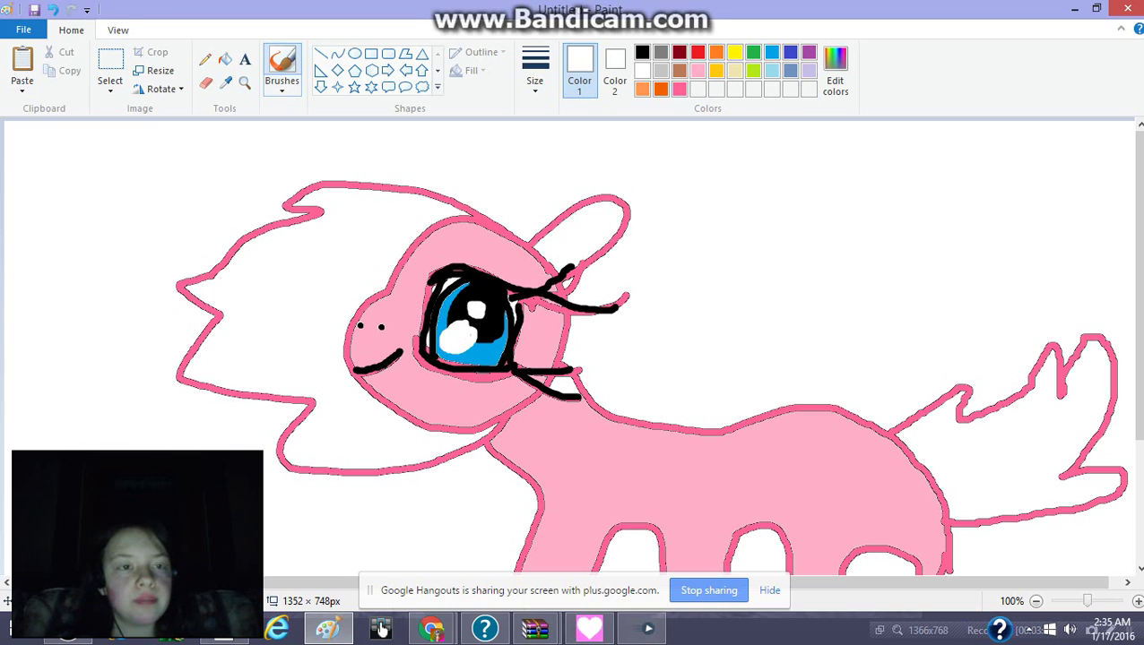
Paint green splatter strokes and dots around the nose and mouth, switching to a thinner brush for the finer marks.
{"action": "left_click", "coordinate": [697, 71]}
{"action": "scroll", "coordinate": [669, 251], "scroll_direction": "down", "scroll_amount": 3}
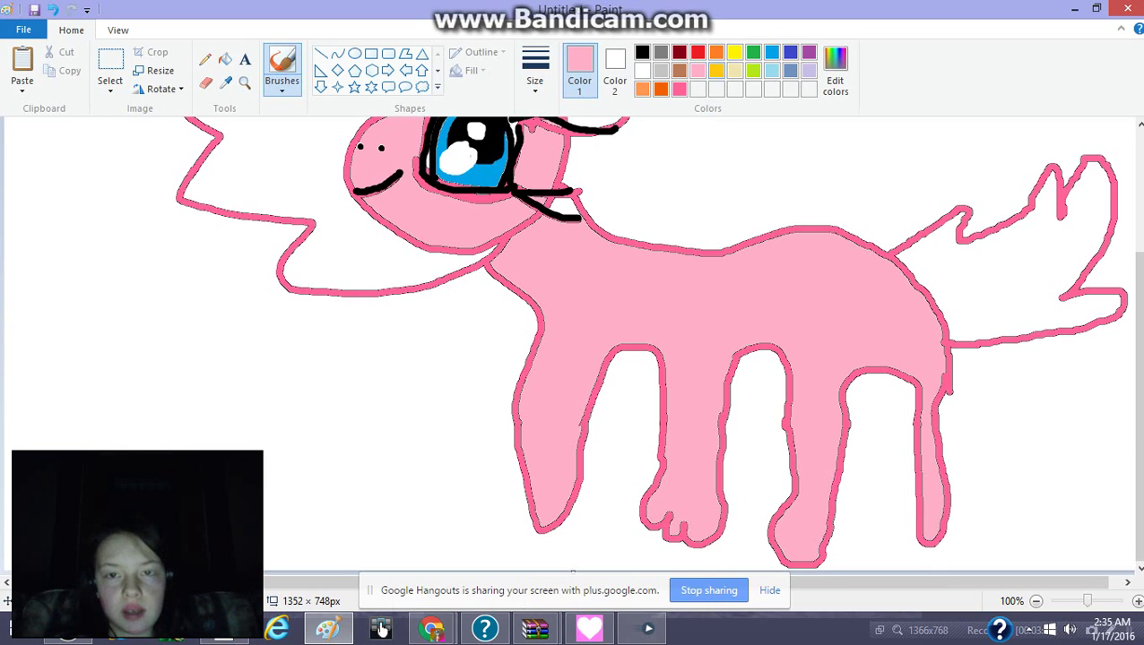
{"action": "left_click", "coordinate": [753, 52]}
{"action": "left_click", "coordinate": [362, 138]}
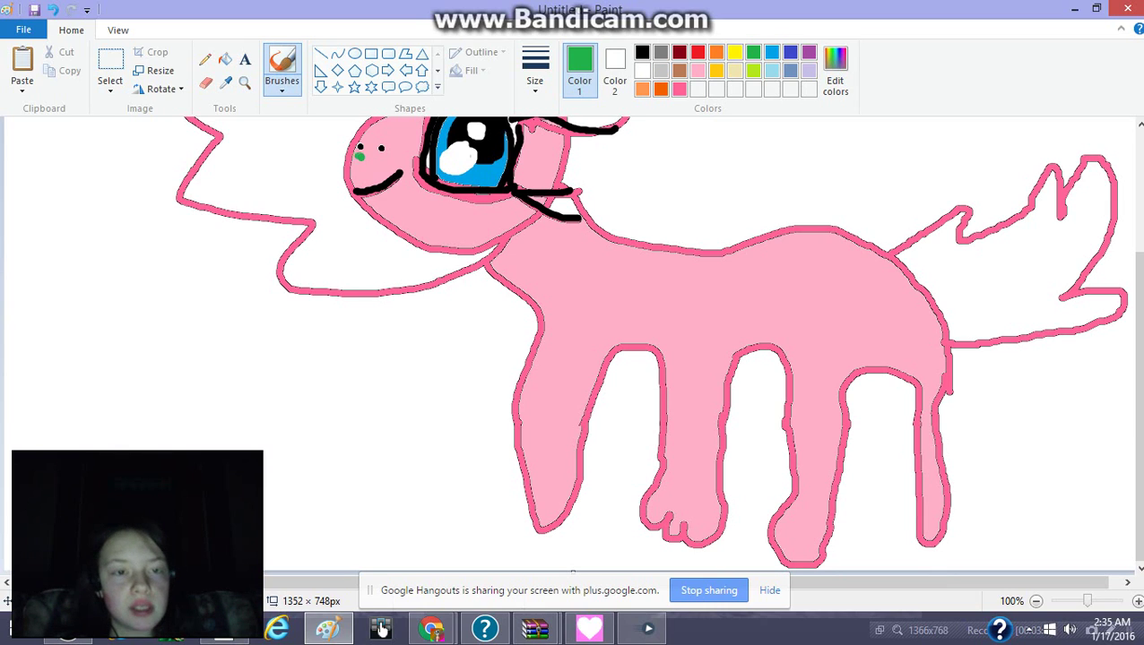
{"action": "mouse_move", "coordinate": [346, 159]}
{"action": "left_mouse_down"}
{"action": "mouse_move", "coordinate": [367, 149]}
{"action": "mouse_move", "coordinate": [339, 181]}
{"action": "mouse_move", "coordinate": [331, 167]}
{"action": "mouse_move", "coordinate": [400, 176]}
{"action": "left_mouse_up"}
{"action": "left_click", "coordinate": [535, 72]}
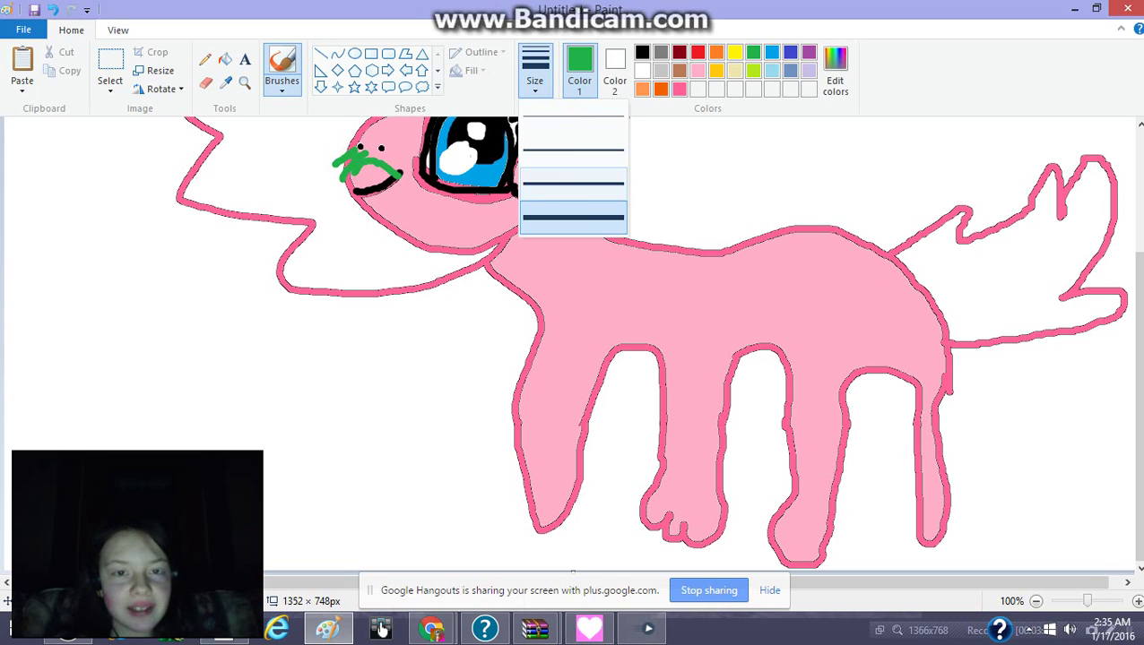
{"action": "left_click", "coordinate": [572, 184]}
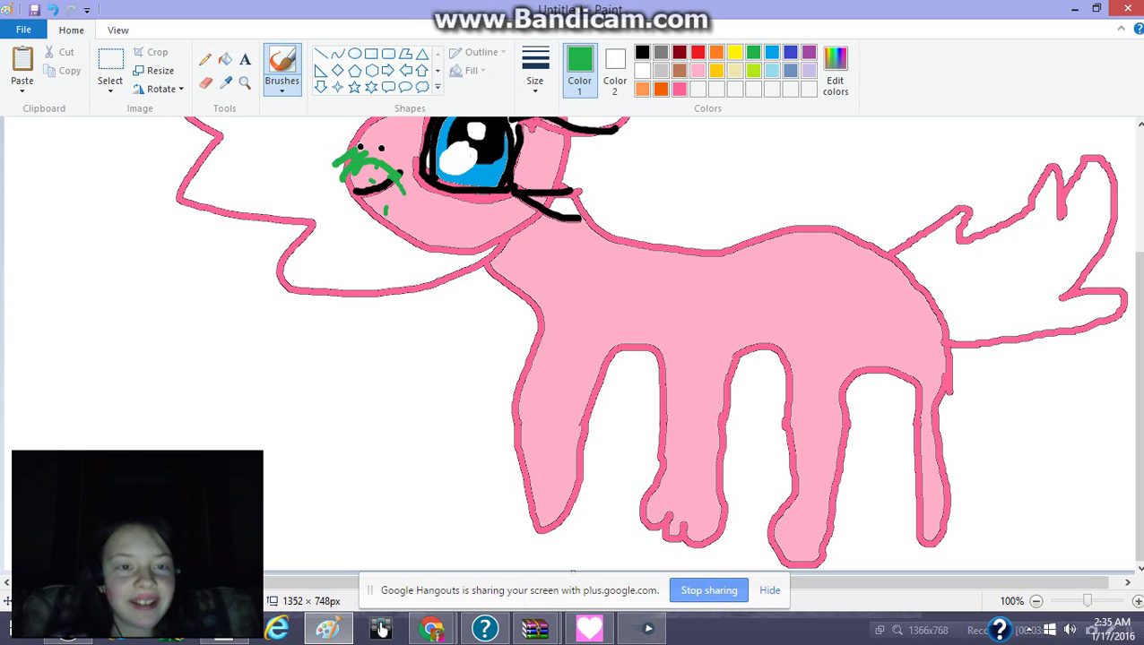
{"action": "scroll", "coordinate": [569, 345], "scroll_direction": "up", "scroll_amount": 4}
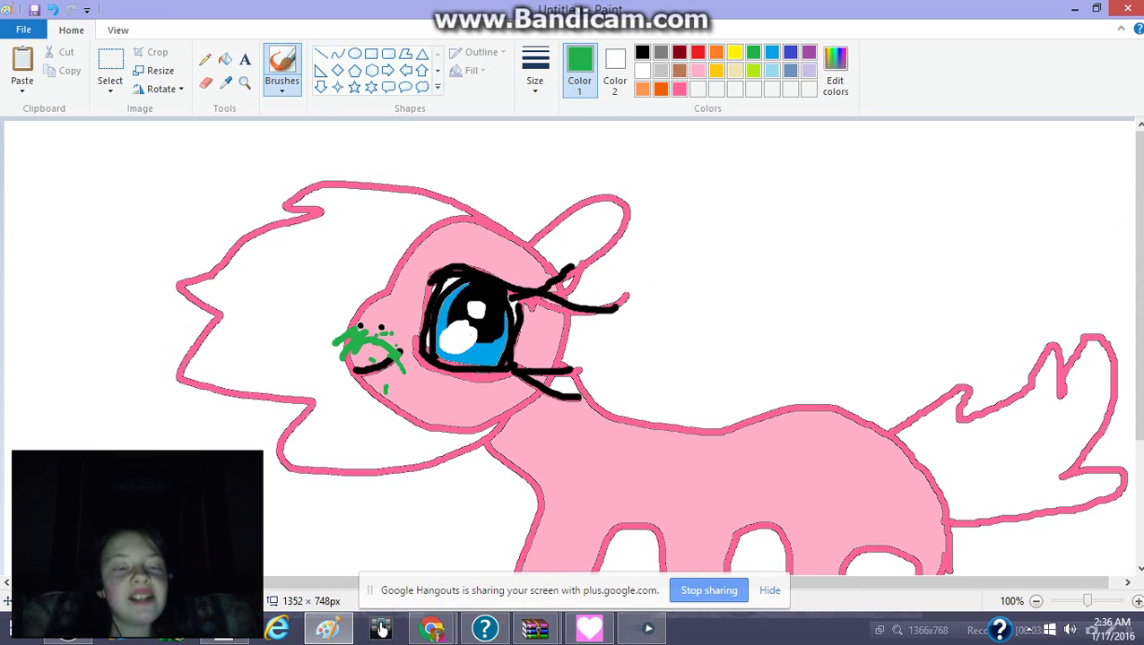
{"action": "mouse_move", "coordinate": [353, 350]}
{"action": "left_mouse_down"}
{"action": "mouse_move", "coordinate": [339, 373]}
{"action": "mouse_move", "coordinate": [325, 350]}
{"action": "mouse_move", "coordinate": [353, 383]}
{"action": "left_mouse_up"}
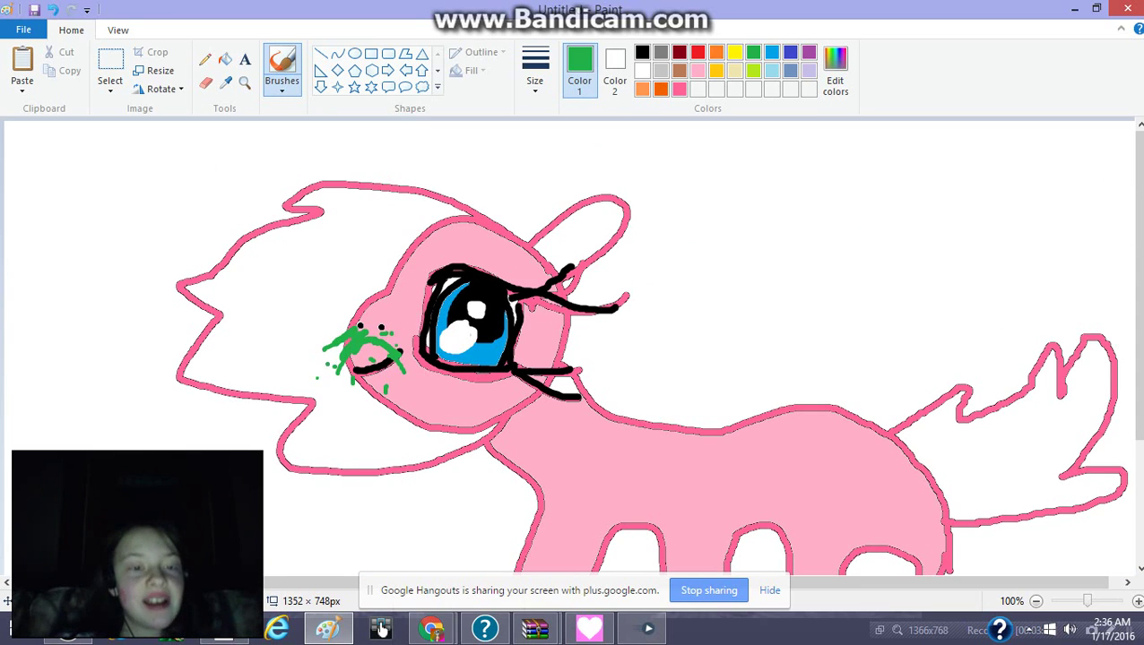
{"action": "left_click_drag", "start_coordinate": [333, 369], "coordinate": [302, 367]}
Mix a brown with Red 124, Green 78, Blue 52 and scribble thin strokes behind the hind leg below the tail.
{"action": "scroll", "coordinate": [569, 345], "scroll_direction": "down", "scroll_amount": 3}
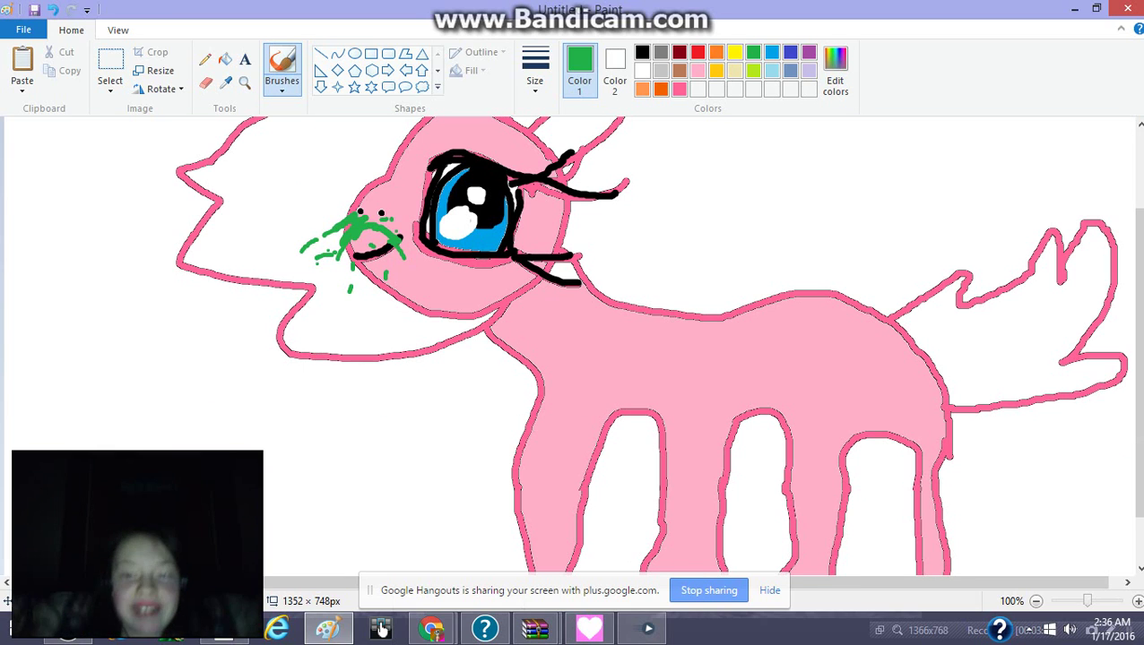
{"action": "left_click", "coordinate": [679, 71]}
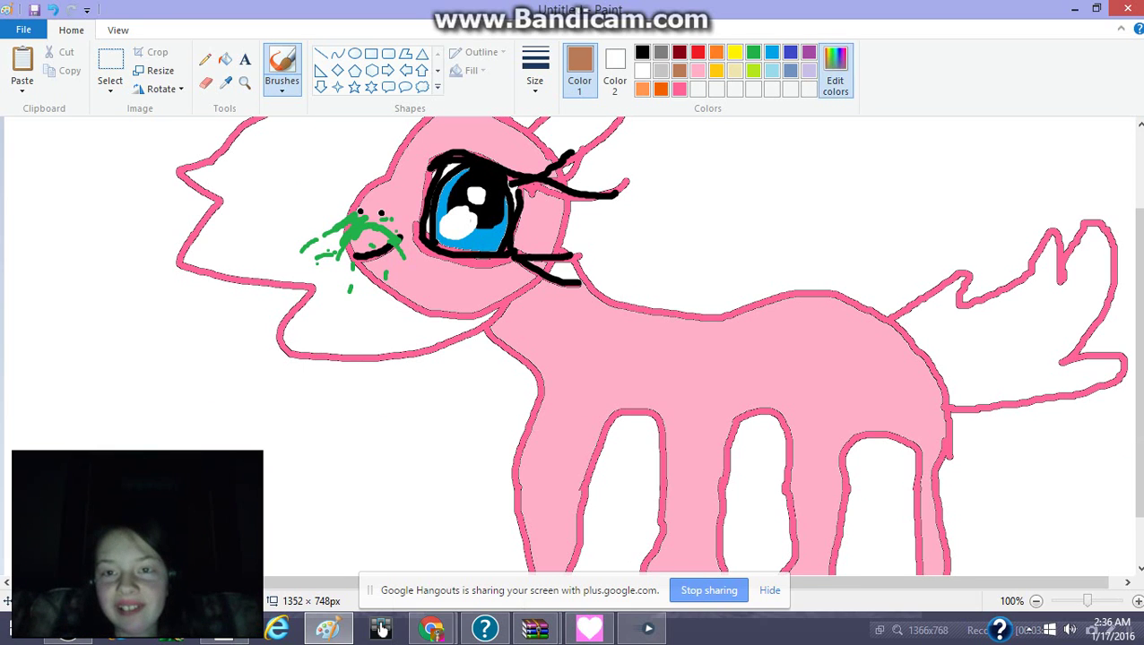
{"action": "left_click", "coordinate": [834, 72]}
{"action": "left_click", "coordinate": [751, 299]}
{"action": "left_click", "coordinate": [418, 427]}
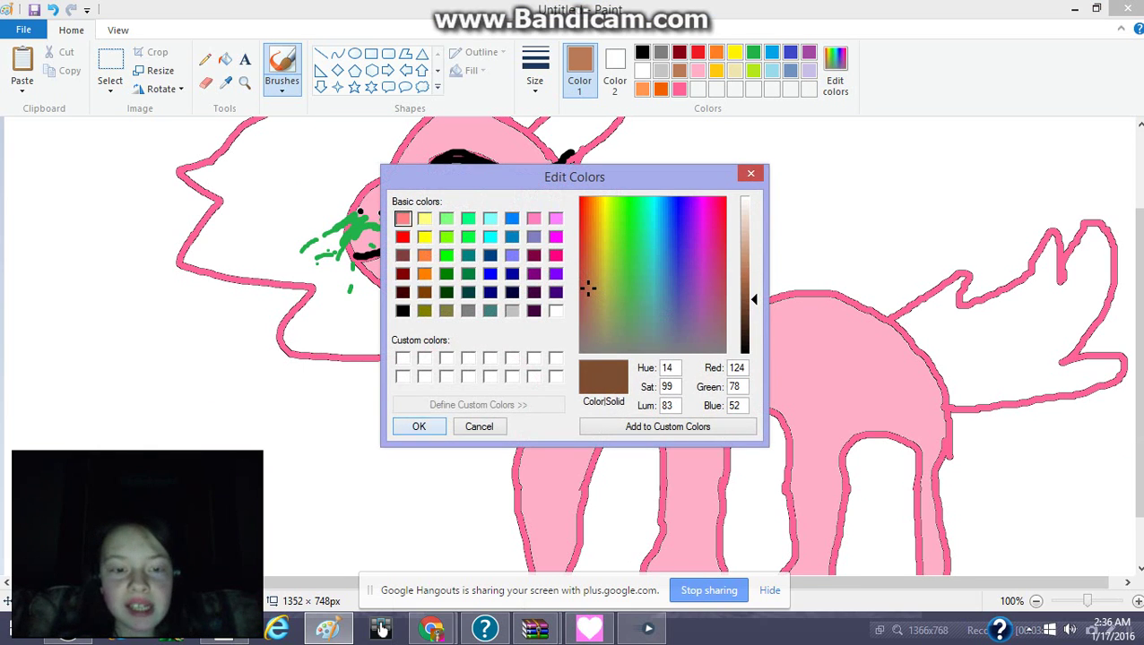
{"action": "mouse_move", "coordinate": [948, 356]}
{"action": "left_mouse_down"}
{"action": "mouse_move", "coordinate": [989, 440]}
{"action": "mouse_move", "coordinate": [980, 454]}
{"action": "mouse_move", "coordinate": [1001, 421]}
{"action": "left_mouse_up"}
{"action": "mouse_move", "coordinate": [934, 432]}
{"action": "left_mouse_down"}
{"action": "mouse_move", "coordinate": [969, 429]}
{"action": "mouse_move", "coordinate": [1001, 453]}
{"action": "left_mouse_up"}
{"action": "left_click_drag", "start_coordinate": [923, 434], "coordinate": [1003, 489]}
{"action": "left_click_drag", "start_coordinate": [1014, 514], "coordinate": [1015, 519]}
{"action": "left_click_drag", "start_coordinate": [968, 450], "coordinate": [1126, 538]}
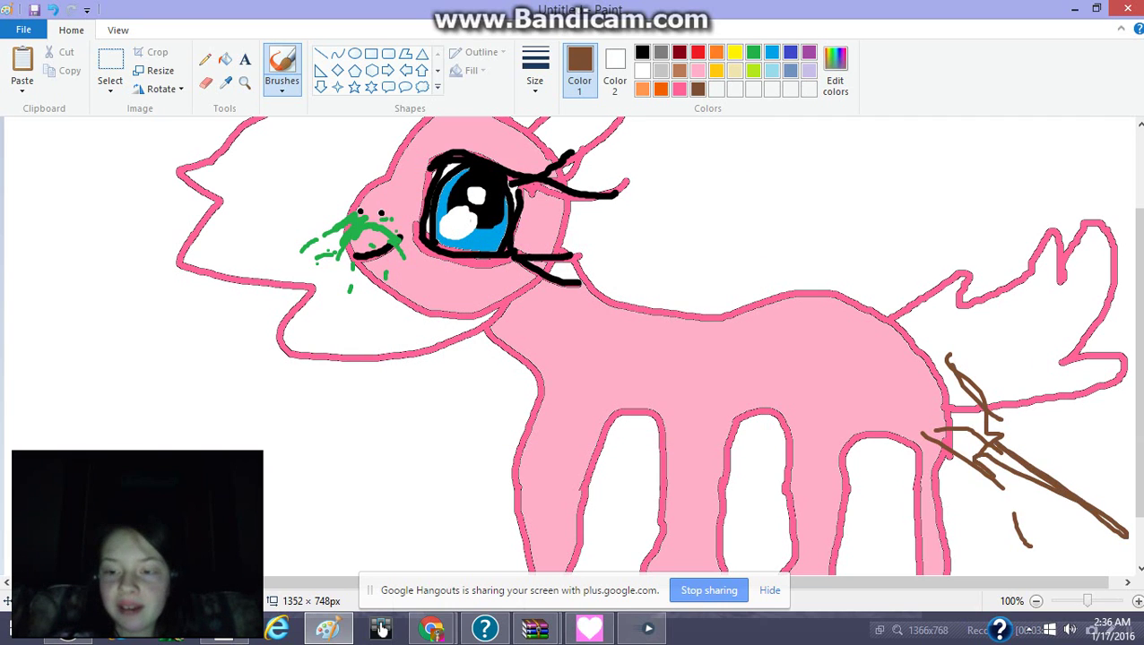
{"action": "left_click_drag", "start_coordinate": [1004, 475], "coordinate": [1097, 520]}
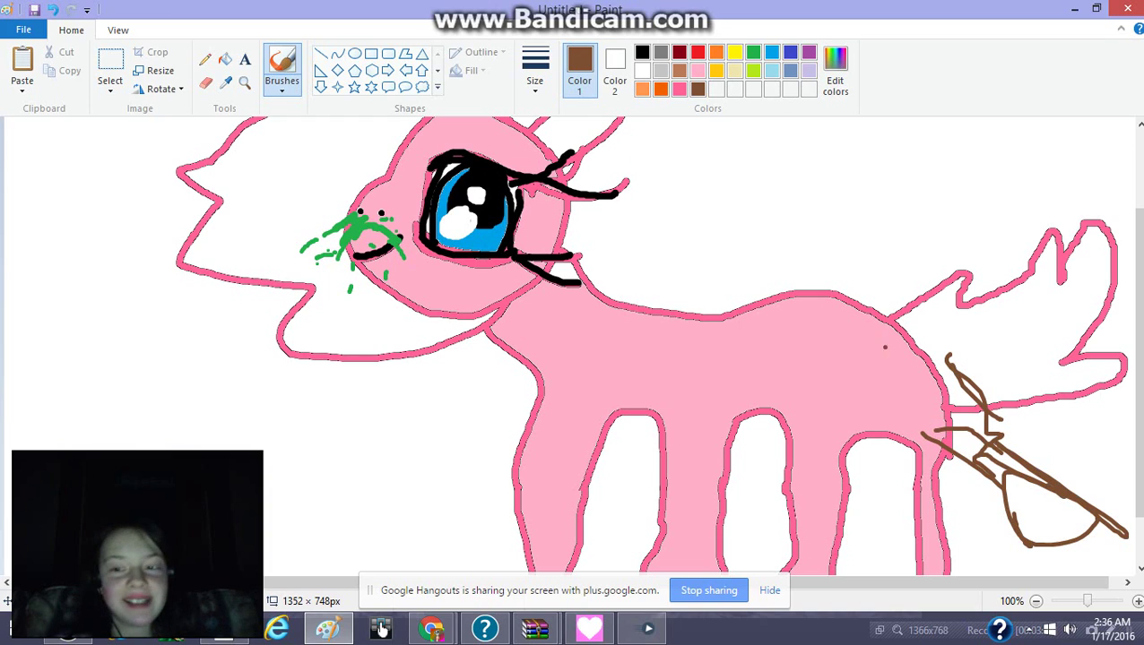
{"action": "mouse_move", "coordinate": [1031, 488]}
{"action": "left_mouse_down"}
{"action": "mouse_move", "coordinate": [1020, 490]}
{"action": "mouse_move", "coordinate": [1112, 518]}
{"action": "left_mouse_up"}
{"action": "left_click_drag", "start_coordinate": [937, 456], "coordinate": [964, 484]}
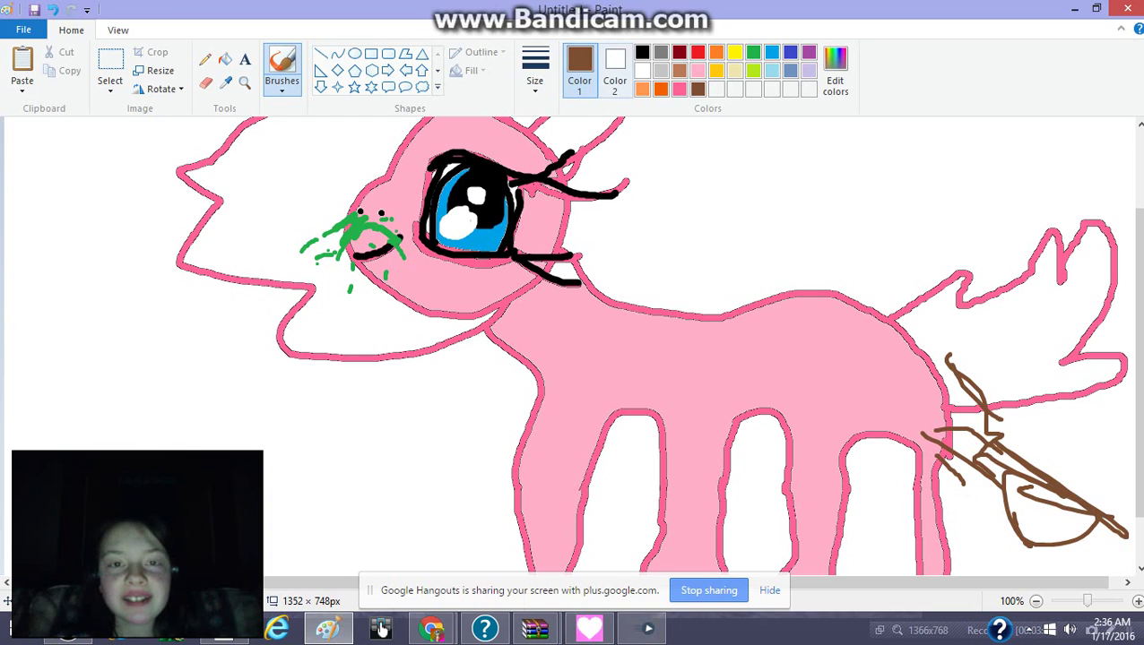
Add thicker brown strokes over the scribble below the tail using the thickest brush size.
{"action": "left_click", "coordinate": [534, 72]}
{"action": "left_click", "coordinate": [574, 218]}
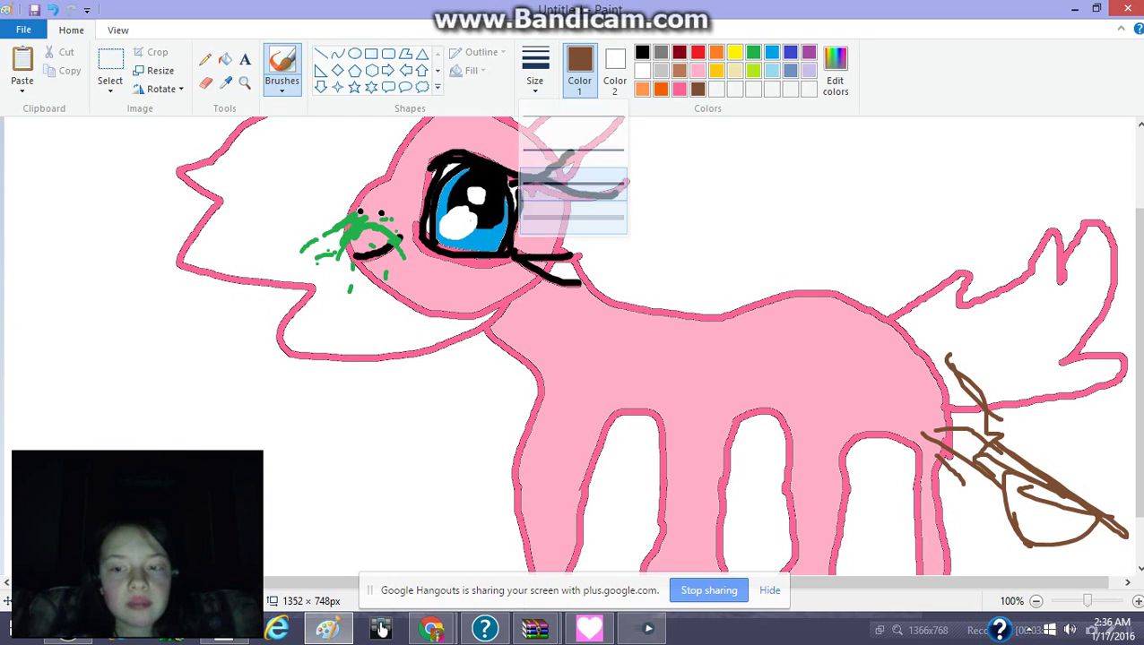
{"action": "left_click_drag", "start_coordinate": [937, 414], "coordinate": [1066, 427]}
{"action": "left_click_drag", "start_coordinate": [961, 476], "coordinate": [1067, 499]}
{"action": "mouse_move", "coordinate": [1040, 547]}
{"action": "left_mouse_down"}
{"action": "mouse_move", "coordinate": [1039, 561]}
{"action": "mouse_move", "coordinate": [1057, 564]}
{"action": "left_mouse_up"}
{"action": "left_click_drag", "start_coordinate": [979, 426], "coordinate": [1017, 407]}
{"action": "left_click_drag", "start_coordinate": [986, 502], "coordinate": [988, 514]}
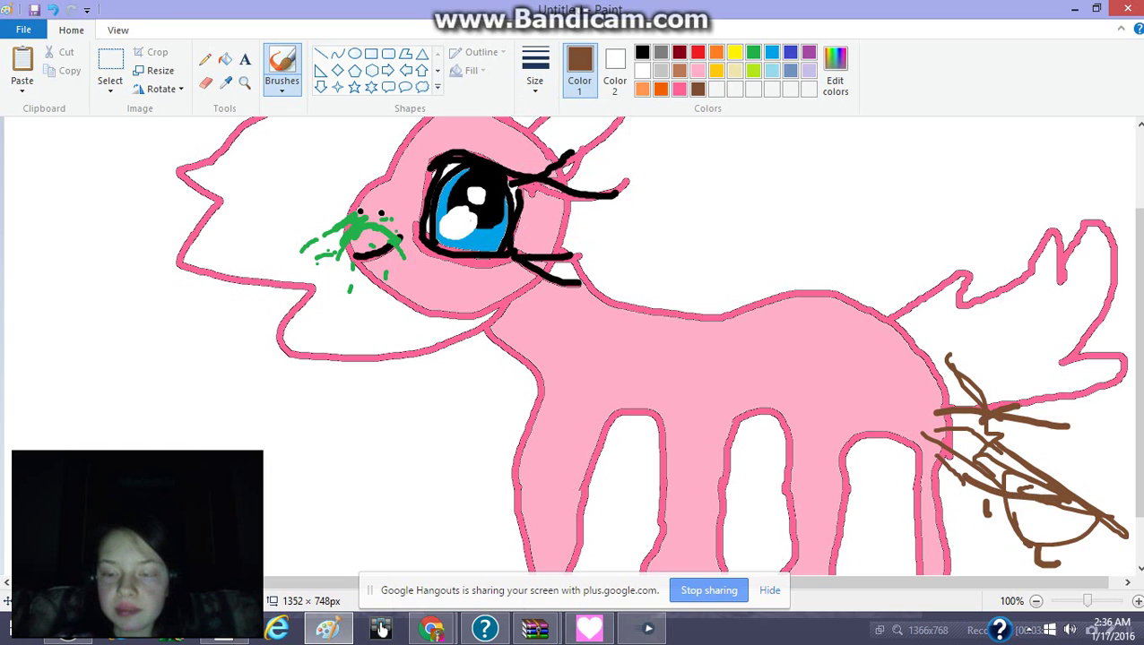
{"action": "left_click_drag", "start_coordinate": [982, 440], "coordinate": [1100, 497]}
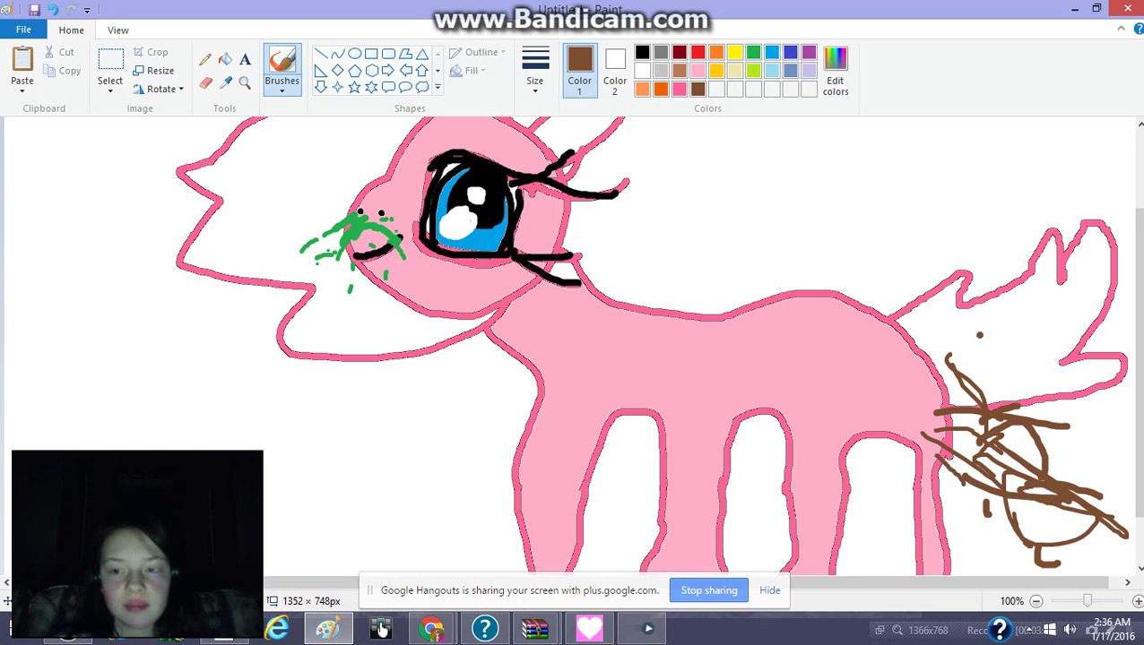
Fill the mane, the tail and the ear with yellow.
{"action": "scroll", "coordinate": [979, 335], "scroll_direction": "up", "scroll_amount": 3}
{"action": "left_click", "coordinate": [224, 59]}
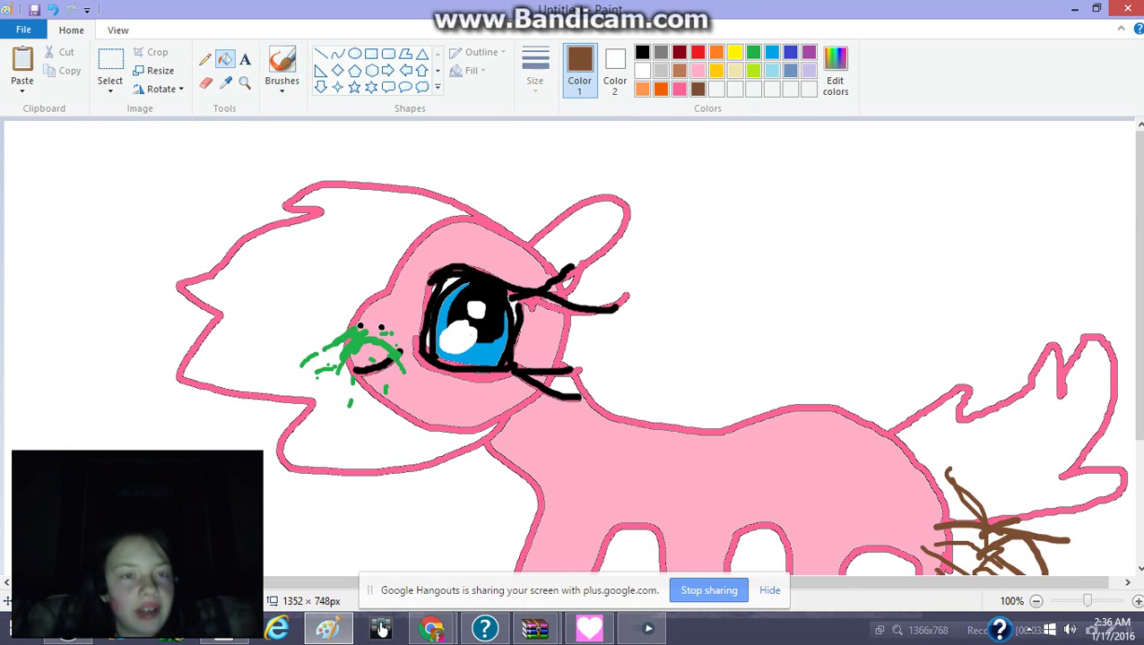
{"action": "left_click", "coordinate": [735, 52]}
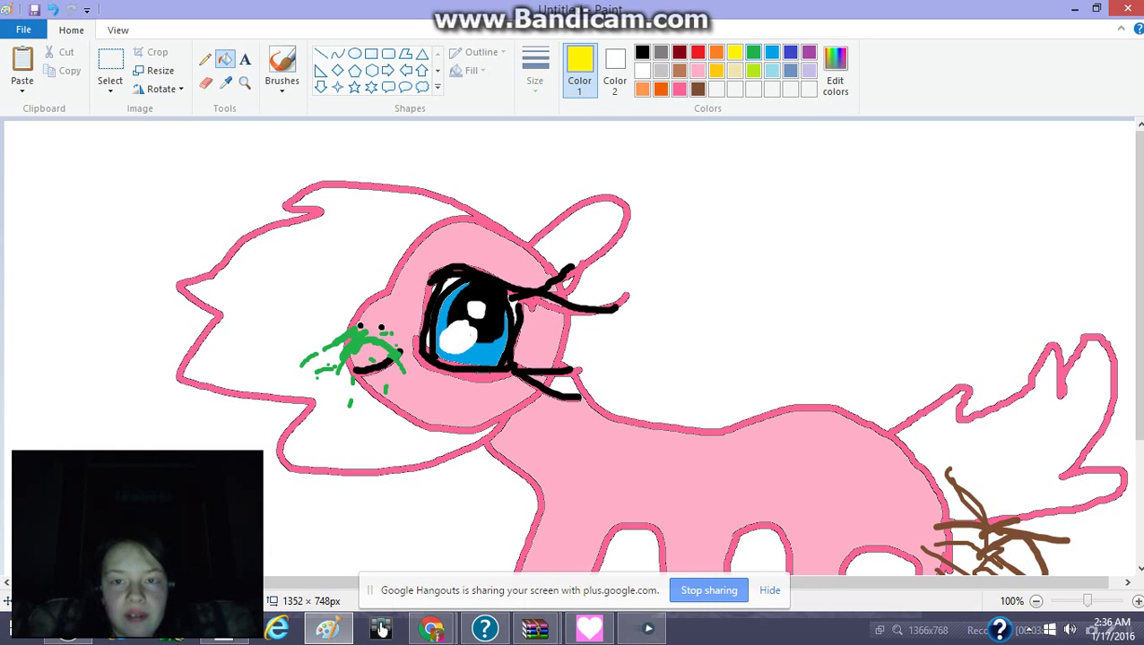
{"action": "left_click", "coordinate": [753, 52]}
{"action": "left_click", "coordinate": [734, 52]}
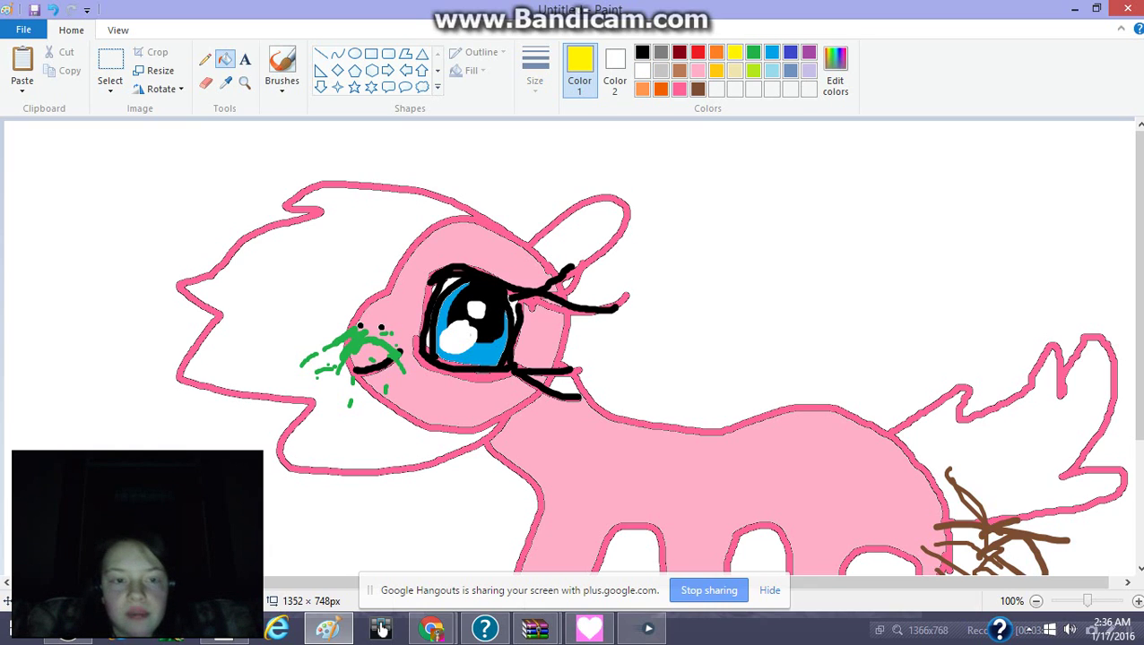
{"action": "left_click", "coordinate": [251, 340]}
{"action": "left_click", "coordinate": [1076, 394]}
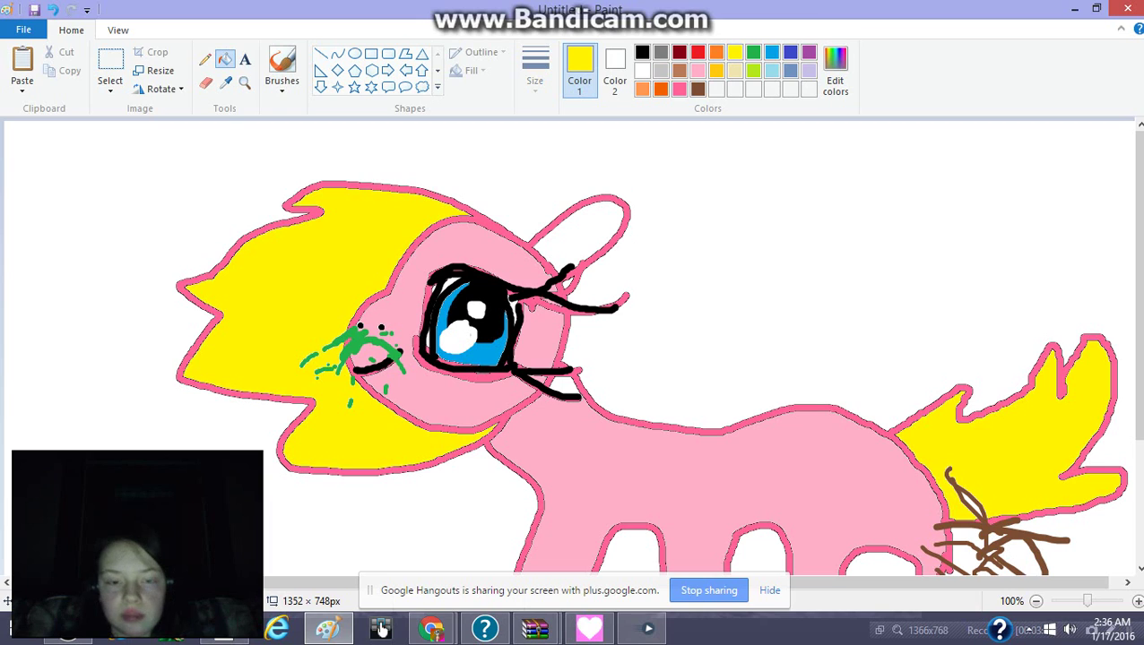
{"action": "left_click", "coordinate": [581, 231]}
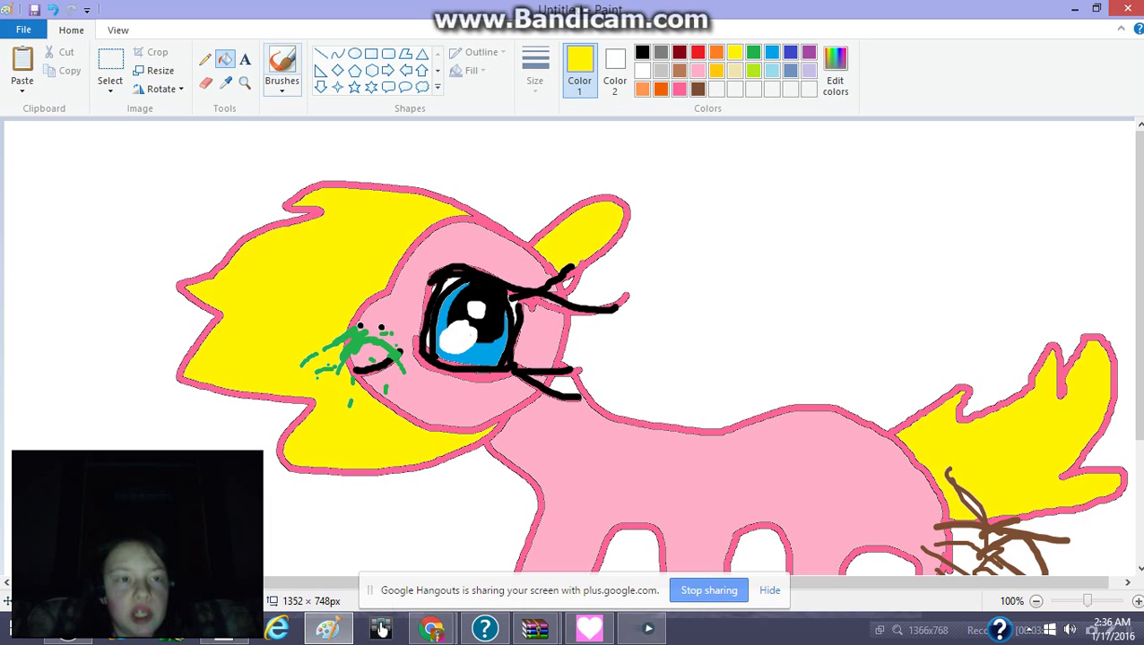
Brush a pointed horn outline in dark pink on top of the pony's forehead.
{"action": "left_click", "coordinate": [281, 67]}
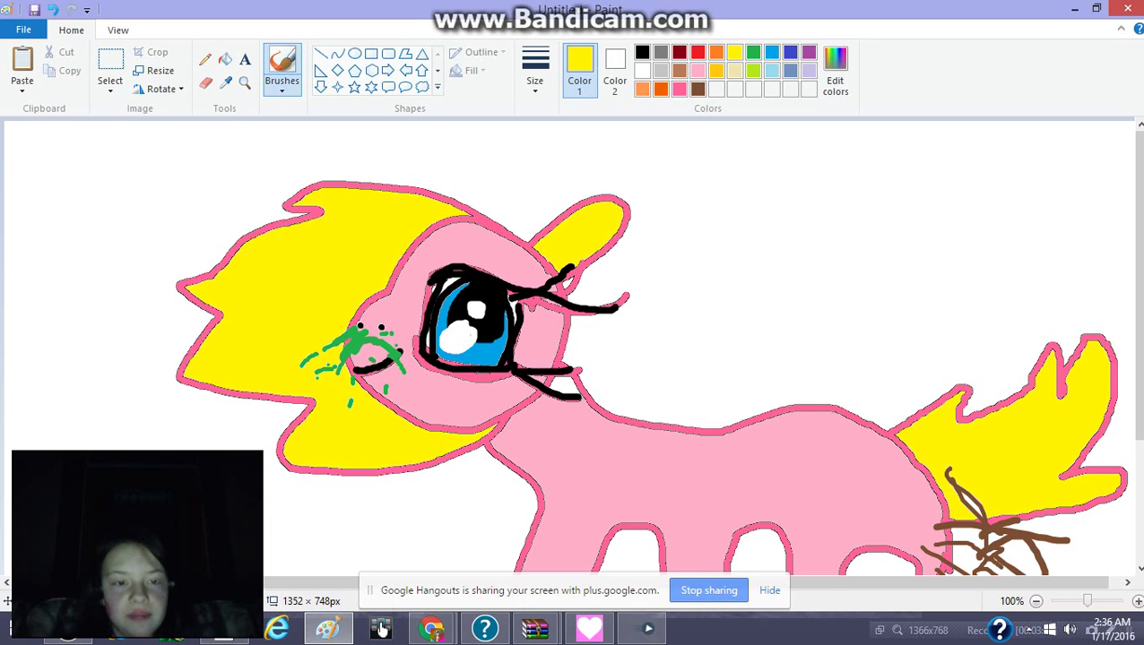
{"action": "left_click", "coordinate": [679, 89]}
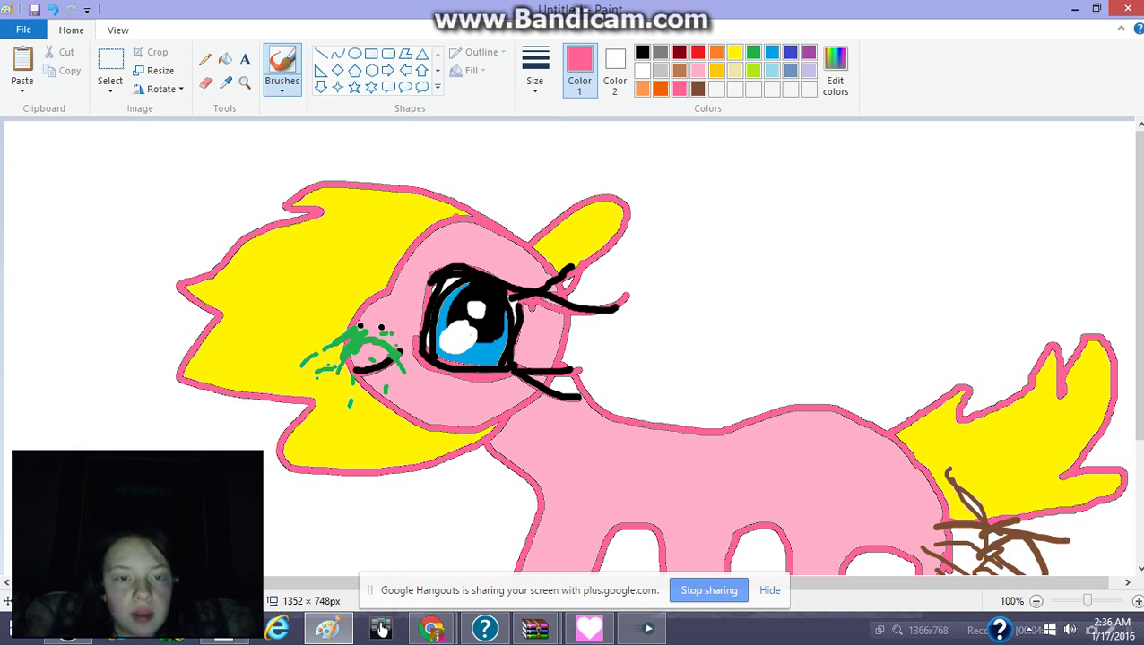
{"action": "mouse_move", "coordinate": [458, 217]}
{"action": "left_mouse_down"}
{"action": "mouse_move", "coordinate": [387, 163]}
{"action": "mouse_move", "coordinate": [383, 204]}
{"action": "mouse_move", "coordinate": [403, 256]}
{"action": "left_mouse_up"}
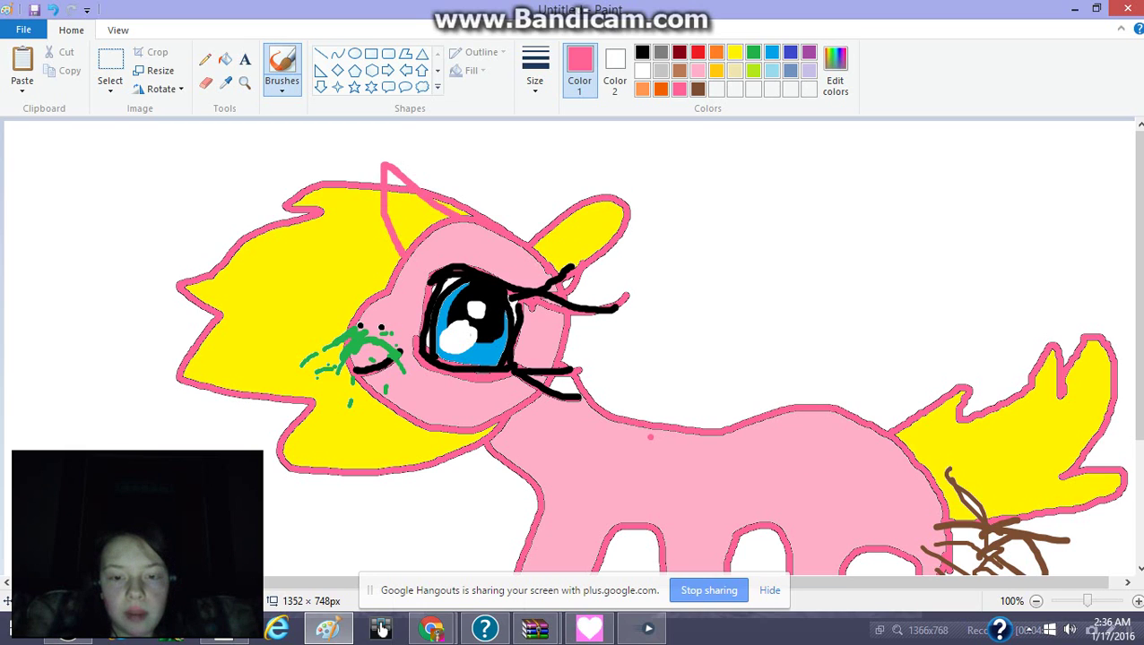
Draw a dark pink wing on the upper body, replacing the straight inner lines with two scalloped rows of feathers.
{"action": "mouse_move", "coordinate": [650, 437]}
{"action": "left_mouse_down"}
{"action": "mouse_move", "coordinate": [792, 468]}
{"action": "mouse_move", "coordinate": [752, 482]}
{"action": "mouse_move", "coordinate": [767, 491]}
{"action": "mouse_move", "coordinate": [741, 503]}
{"action": "mouse_move", "coordinate": [639, 503]}
{"action": "left_mouse_up"}
{"action": "mouse_move", "coordinate": [742, 475]}
{"action": "left_mouse_down"}
{"action": "mouse_move", "coordinate": [673, 464]}
{"action": "mouse_move", "coordinate": [649, 486]}
{"action": "left_mouse_up"}
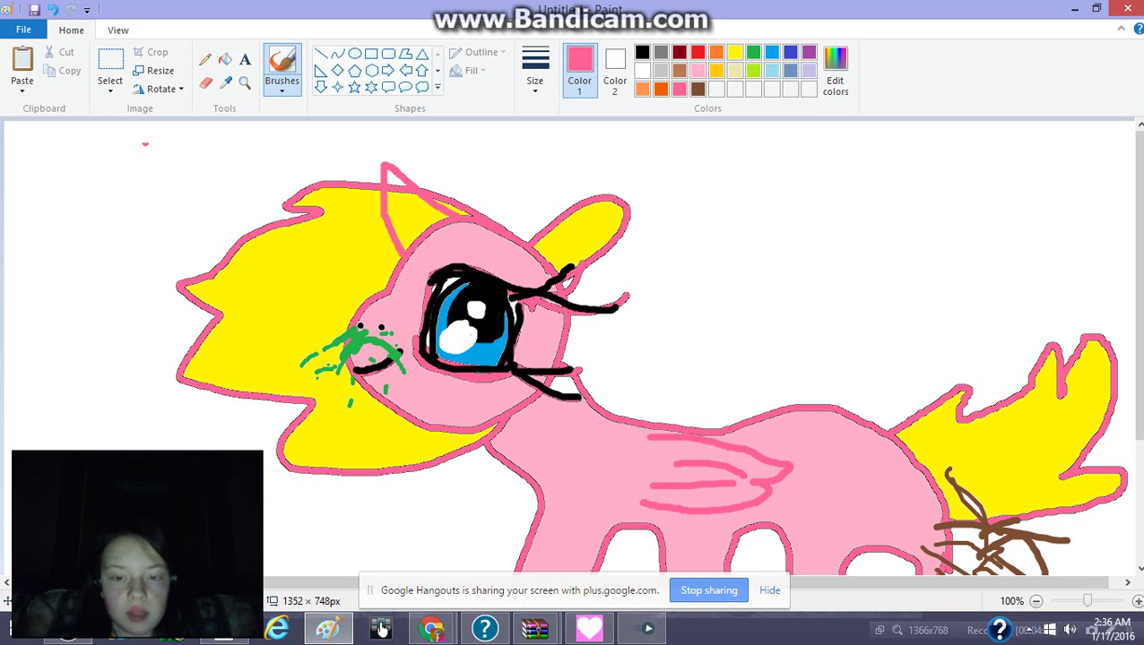
{"action": "left_click", "coordinate": [52, 9]}
{"action": "left_click", "coordinate": [53, 10]}
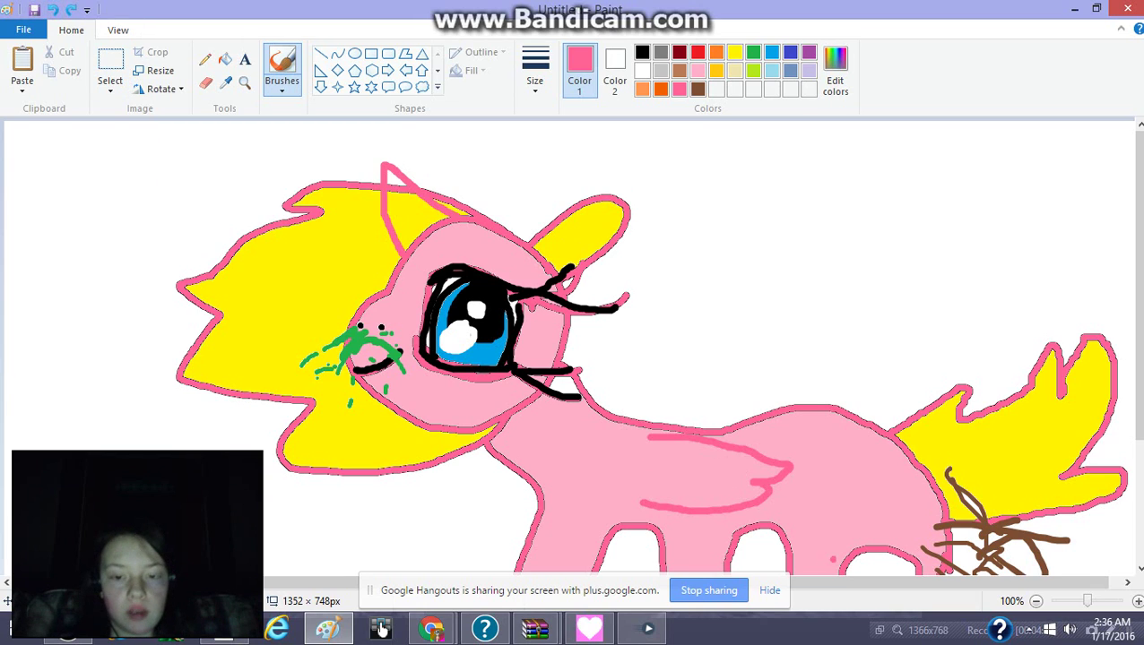
{"action": "mouse_move", "coordinate": [728, 444]}
{"action": "left_mouse_down"}
{"action": "mouse_move", "coordinate": [705, 467]}
{"action": "mouse_move", "coordinate": [732, 481]}
{"action": "mouse_move", "coordinate": [715, 483]}
{"action": "mouse_move", "coordinate": [728, 492]}
{"action": "mouse_move", "coordinate": [699, 504]}
{"action": "left_mouse_up"}
{"action": "left_click", "coordinate": [634, 440]}
{"action": "left_click_drag", "start_coordinate": [658, 439], "coordinate": [685, 504]}
{"action": "scroll", "coordinate": [667, 379], "scroll_direction": "down", "scroll_amount": 4}
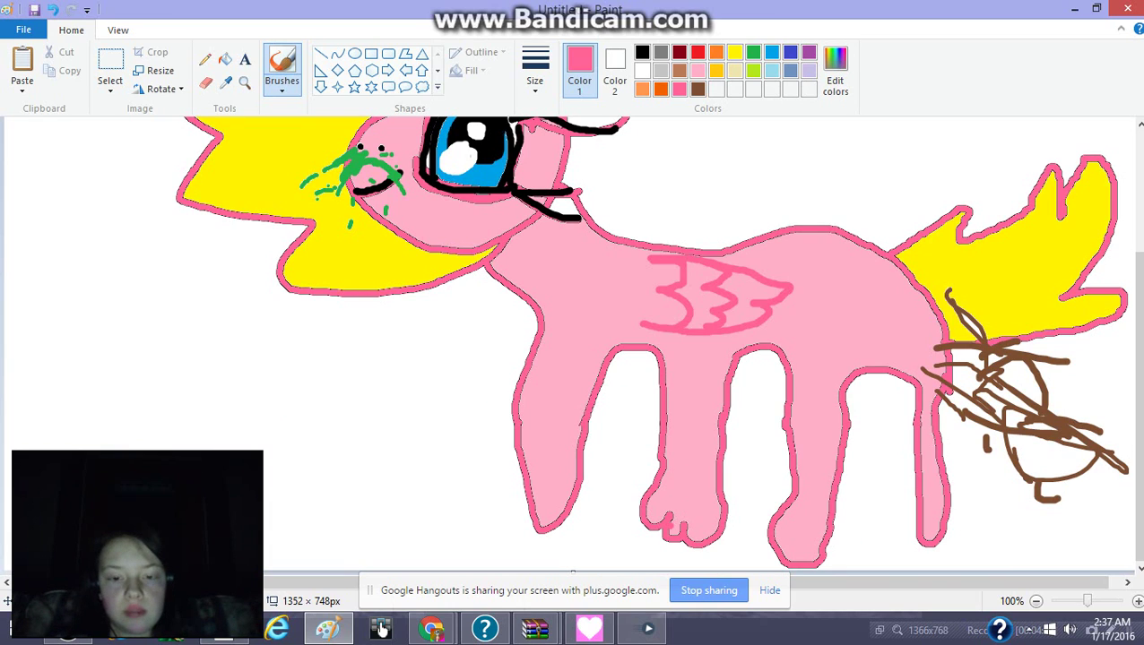
{"action": "mouse_move", "coordinate": [661, 524]}
{"action": "left_mouse_down"}
{"action": "mouse_move", "coordinate": [624, 535]}
{"action": "mouse_move", "coordinate": [598, 570]}
{"action": "left_mouse_up"}
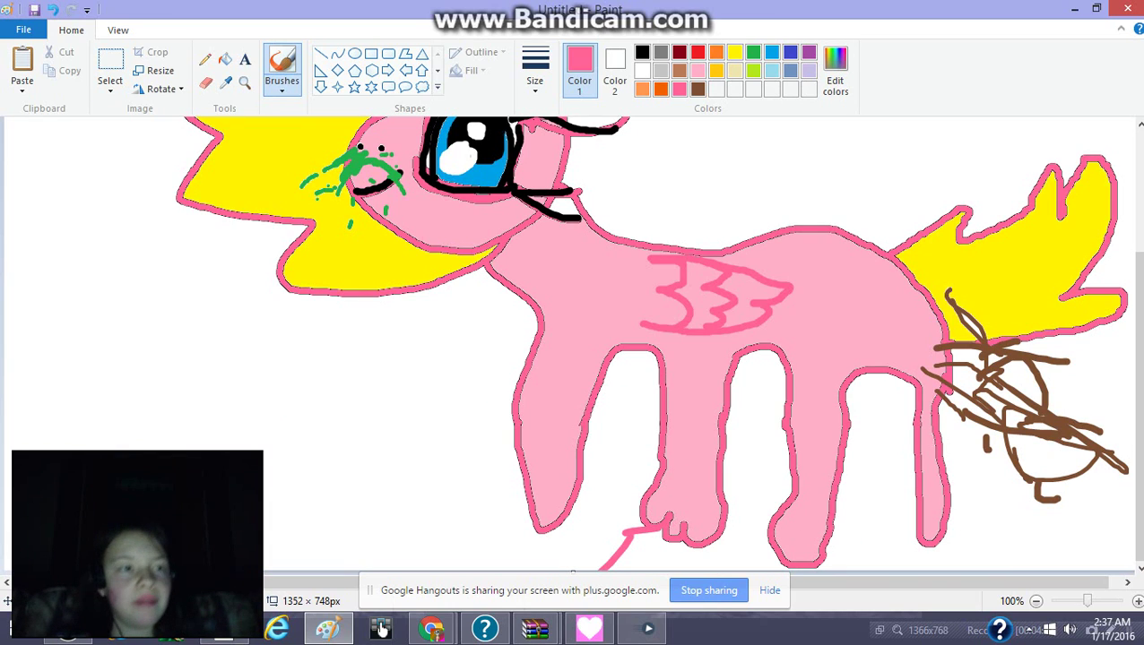
{"action": "key", "text": "ctrl+z"}
{"action": "scroll", "coordinate": [569, 345], "scroll_direction": "up", "scroll_amount": 4}
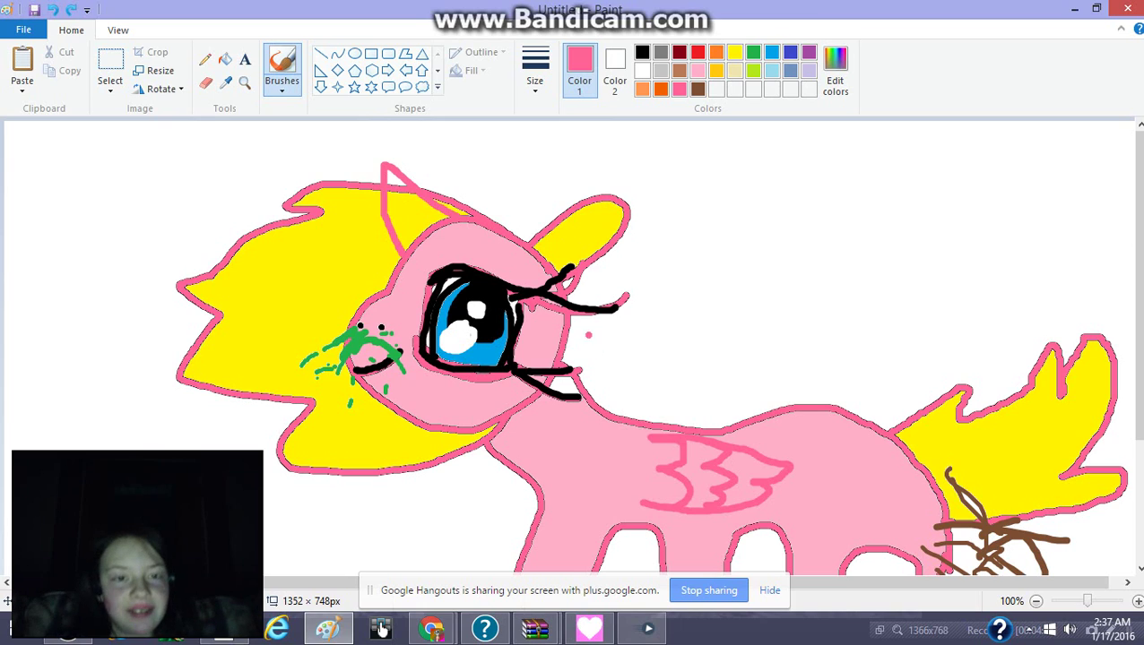
Fill the horn's lower and upper areas with dark pink.
{"action": "left_click", "coordinate": [225, 59]}
{"action": "left_click", "coordinate": [397, 216]}
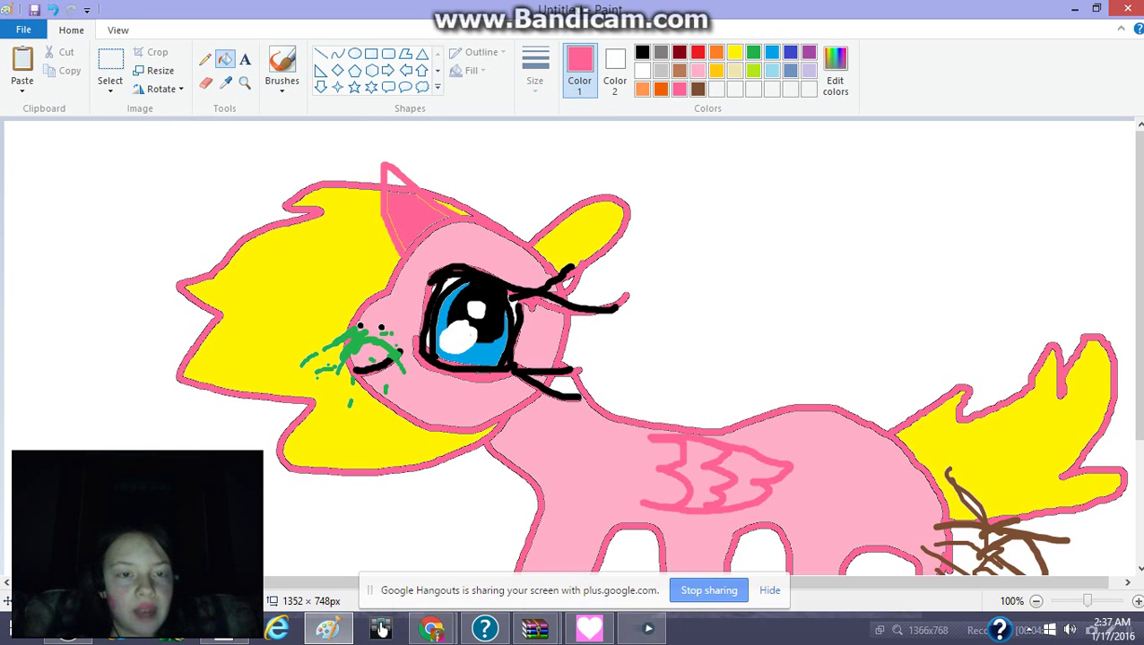
{"action": "left_click", "coordinate": [393, 177]}
Brush slanted light pink stripes across the horn.
{"action": "left_click", "coordinate": [282, 67]}
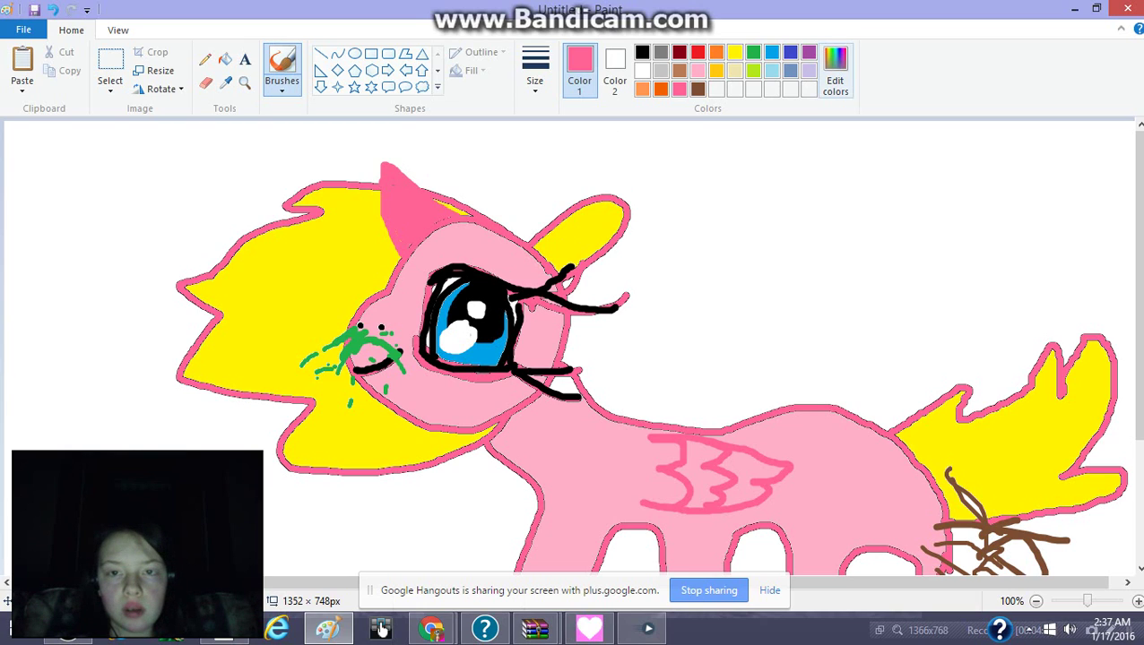
{"action": "left_click", "coordinate": [697, 71]}
{"action": "mouse_move", "coordinate": [404, 176]}
{"action": "left_mouse_down"}
{"action": "mouse_move", "coordinate": [383, 194]}
{"action": "mouse_move", "coordinate": [422, 206]}
{"action": "mouse_move", "coordinate": [406, 227]}
{"action": "mouse_move", "coordinate": [416, 240]}
{"action": "left_mouse_up"}
{"action": "left_click", "coordinate": [422, 224]}
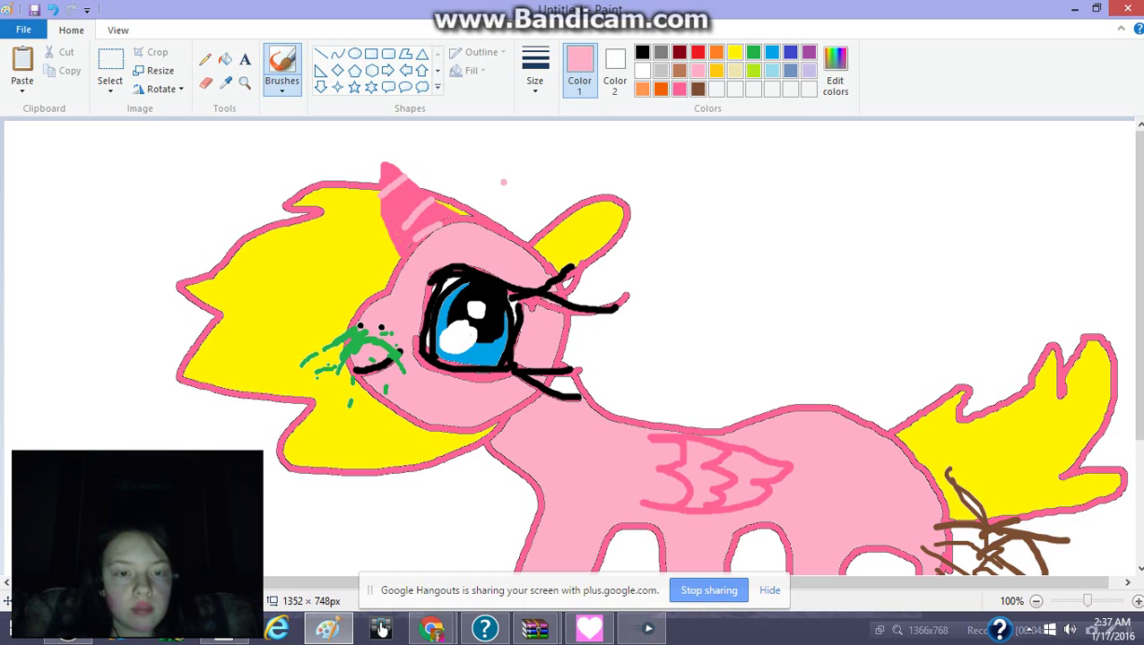
Paint a light pink inner-ear shape inside the yellow ear.
{"action": "scroll", "coordinate": [582, 180], "scroll_direction": "down", "scroll_amount": 3}
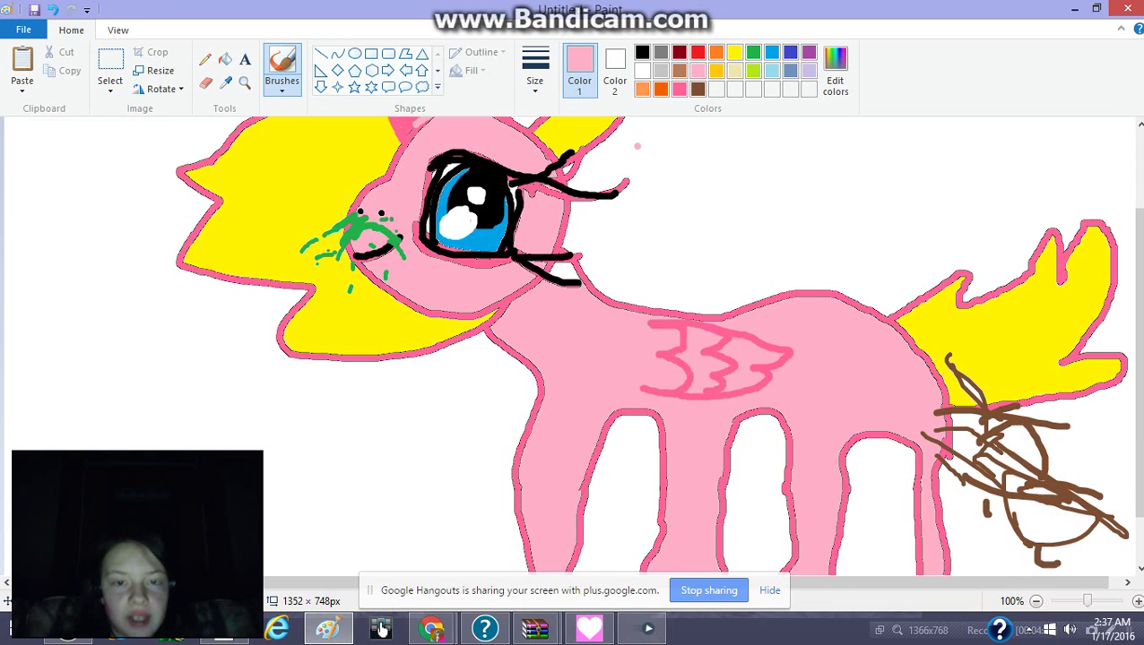
{"action": "scroll", "coordinate": [619, 159], "scroll_direction": "up", "scroll_amount": 3}
{"action": "mouse_move", "coordinate": [600, 208]}
{"action": "left_mouse_down"}
{"action": "mouse_move", "coordinate": [559, 235]}
{"action": "mouse_move", "coordinate": [568, 253]}
{"action": "mouse_move", "coordinate": [572, 240]}
{"action": "left_mouse_up"}
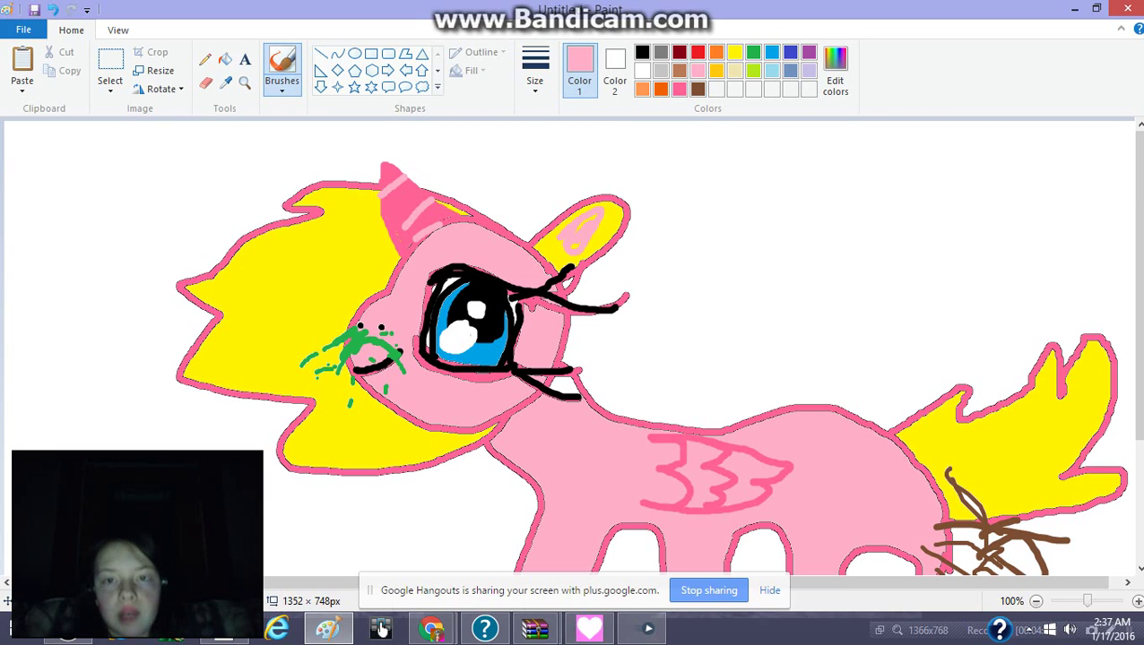
Brush green streaks through the upper and lower parts of the yellow mane.
{"action": "left_click", "coordinate": [753, 52]}
{"action": "mouse_move", "coordinate": [333, 260]}
{"action": "left_mouse_down"}
{"action": "mouse_move", "coordinate": [213, 258]}
{"action": "mouse_move", "coordinate": [265, 312]}
{"action": "left_mouse_up"}
{"action": "left_click_drag", "start_coordinate": [287, 305], "coordinate": [235, 338]}
{"action": "left_click", "coordinate": [286, 360]}
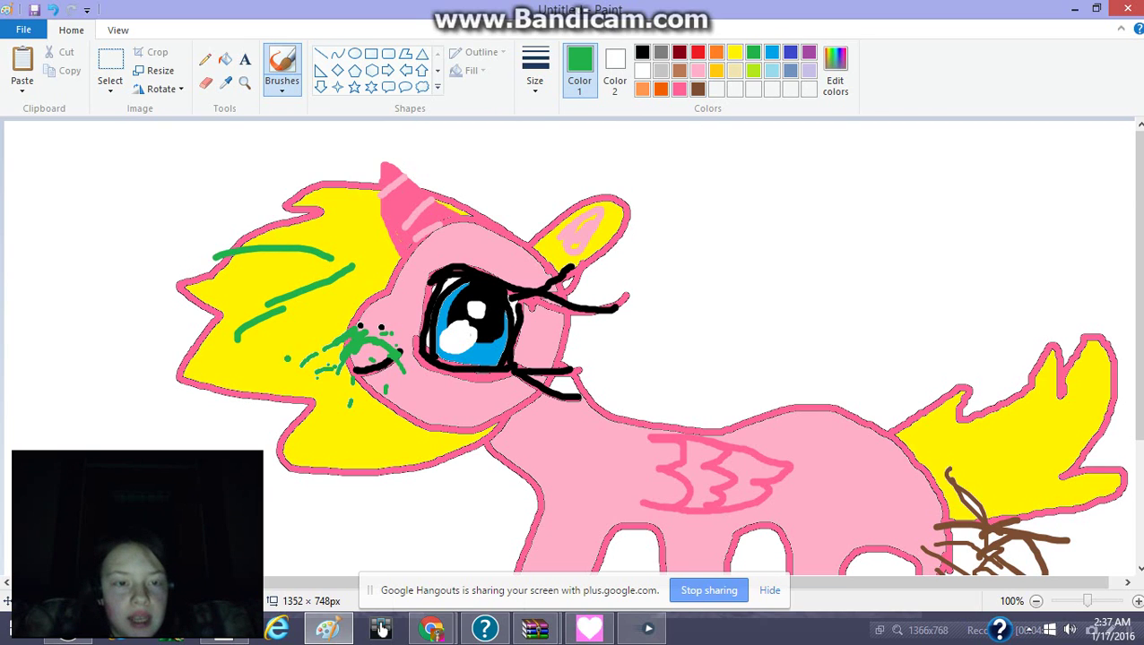
{"action": "left_click_drag", "start_coordinate": [412, 441], "coordinate": [366, 442]}
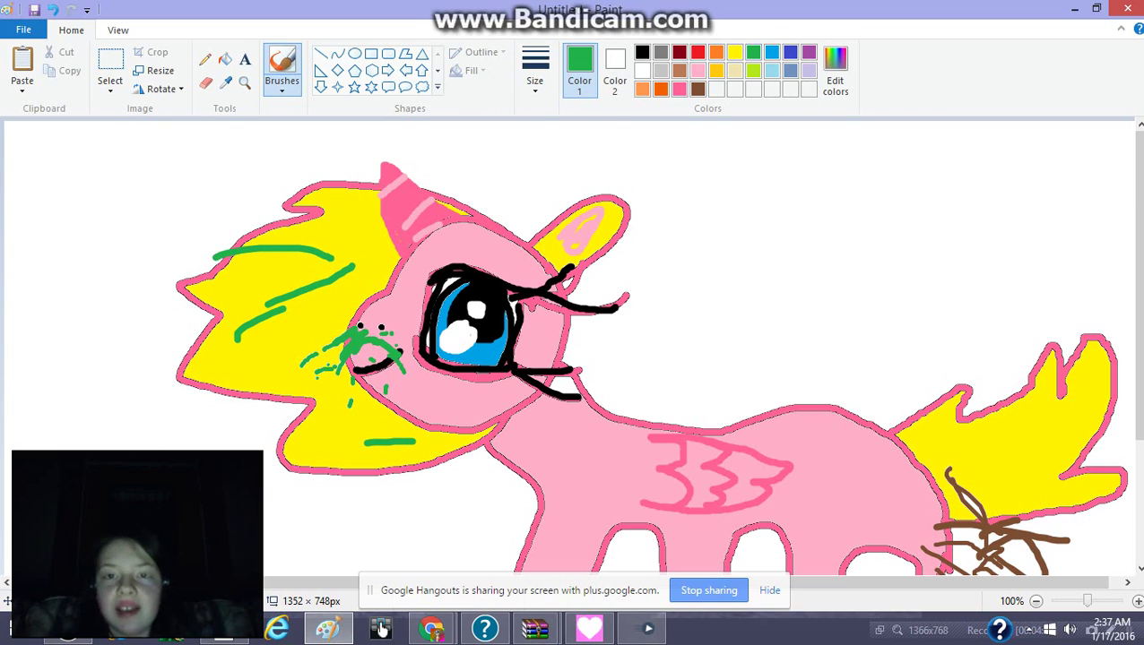
Brush purple streaks across the mane and the tail.
{"action": "left_click", "coordinate": [808, 52]}
{"action": "mouse_move", "coordinate": [359, 220]}
{"action": "left_mouse_down"}
{"action": "mouse_move", "coordinate": [221, 286]}
{"action": "mouse_move", "coordinate": [386, 205]}
{"action": "mouse_move", "coordinate": [288, 267]}
{"action": "left_mouse_up"}
{"action": "left_click_drag", "start_coordinate": [358, 258], "coordinate": [205, 323]}
{"action": "mouse_move", "coordinate": [311, 323]}
{"action": "left_mouse_down"}
{"action": "mouse_move", "coordinate": [273, 361]}
{"action": "mouse_move", "coordinate": [322, 341]}
{"action": "left_mouse_up"}
{"action": "mouse_move", "coordinate": [404, 425]}
{"action": "left_mouse_down"}
{"action": "mouse_move", "coordinate": [385, 425]}
{"action": "mouse_move", "coordinate": [402, 420]}
{"action": "left_mouse_up"}
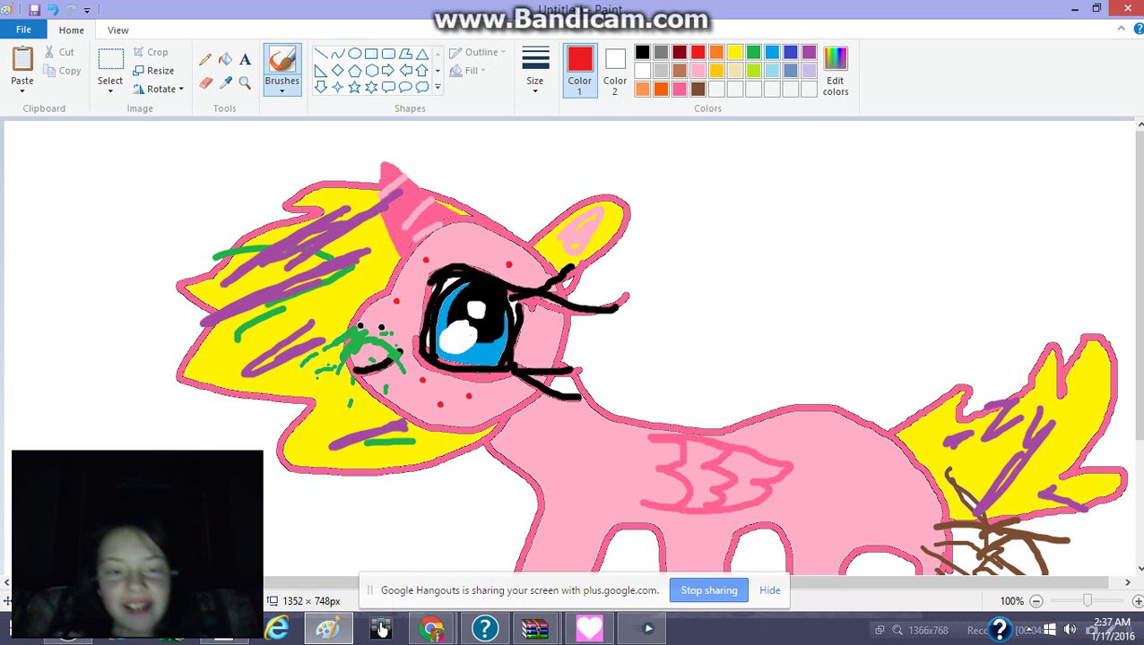
Dot small red spots over the pony's face and neck.
{"action": "left_click", "coordinate": [485, 256]}
{"action": "left_click", "coordinate": [504, 259]}
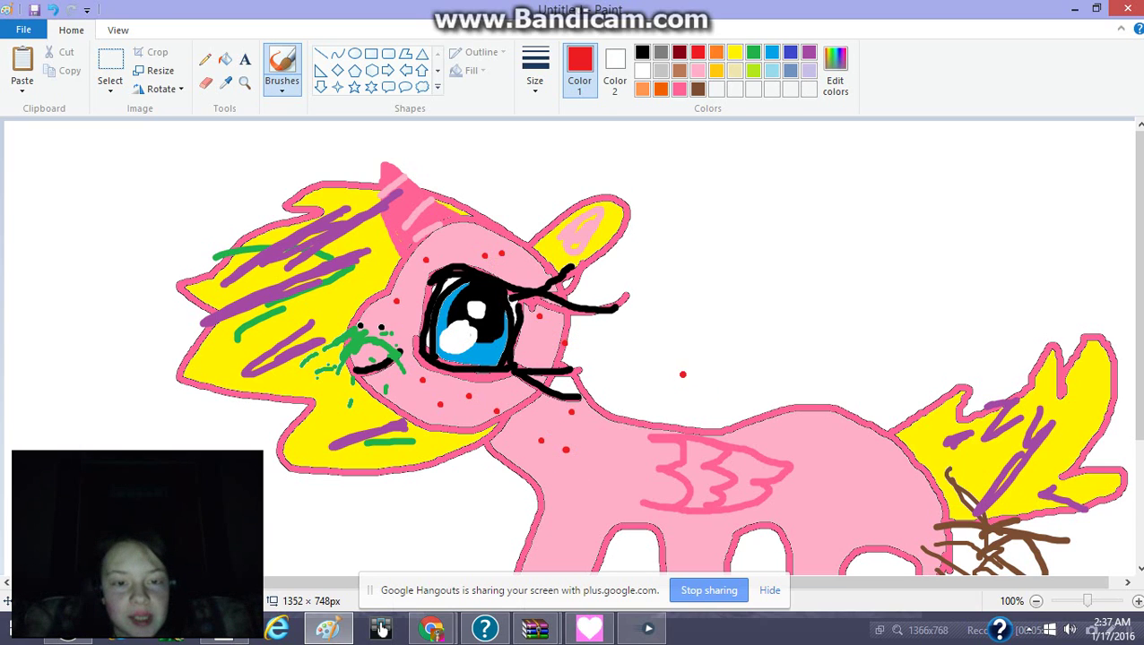
{"action": "scroll", "coordinate": [682, 374], "scroll_direction": "down", "scroll_amount": 2}
{"action": "scroll", "coordinate": [670, 373], "scroll_direction": "up", "scroll_amount": 2}
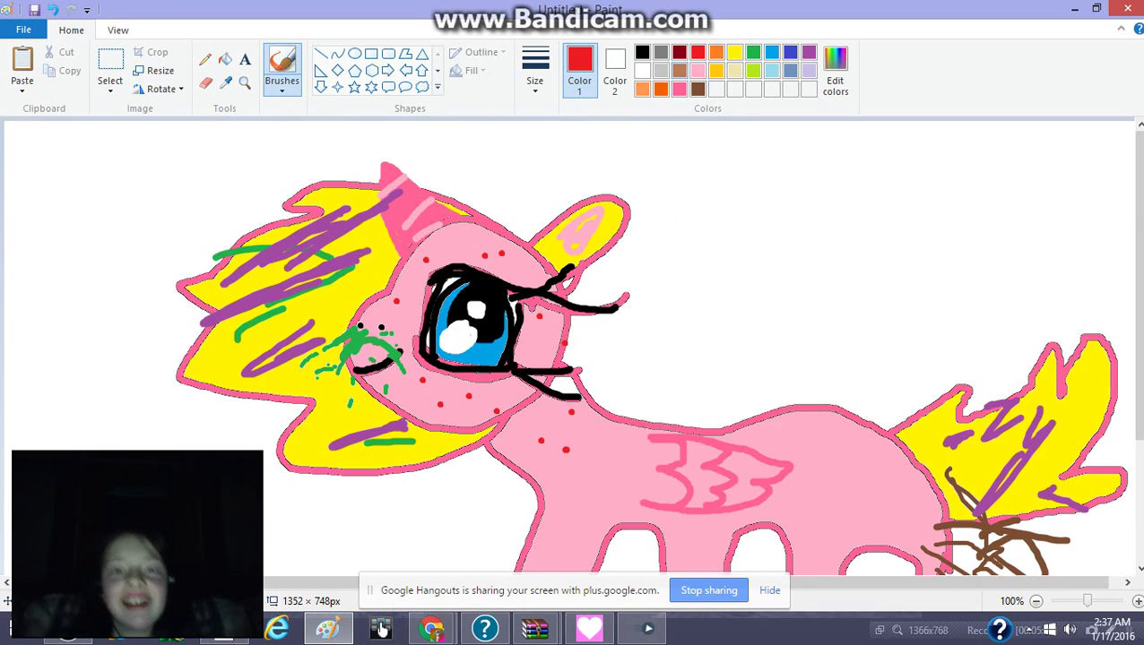
Paint a black band across the base of the neck with a scribbled round pendant on the chest.
{"action": "left_click", "coordinate": [642, 52]}
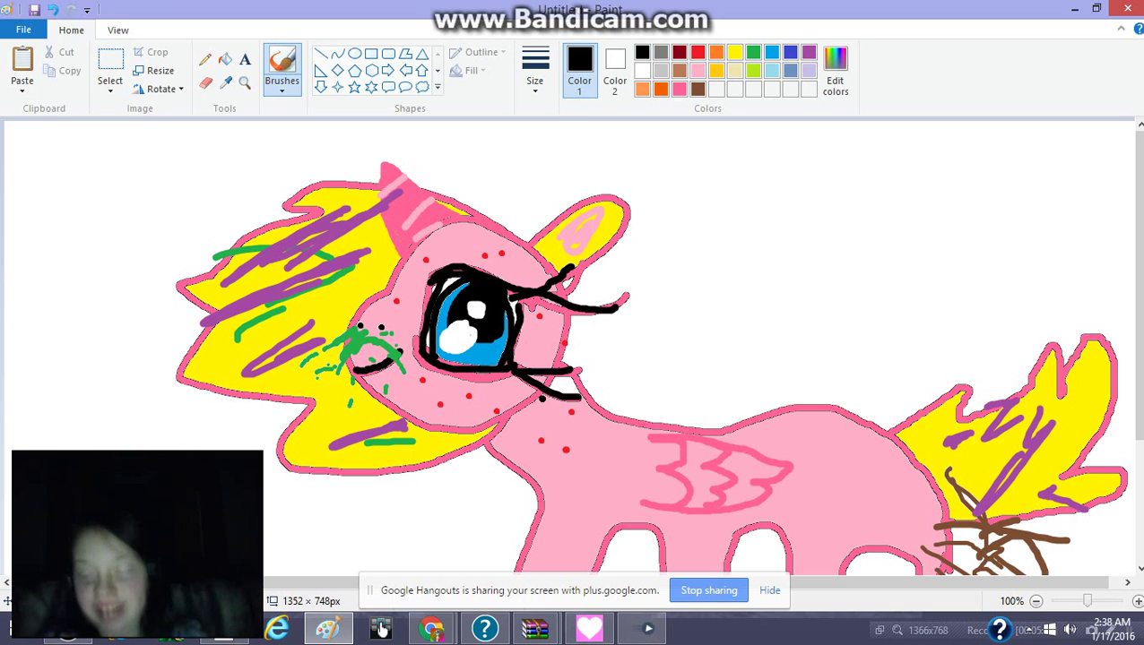
{"action": "left_click_drag", "start_coordinate": [541, 434], "coordinate": [533, 489]}
{"action": "scroll", "coordinate": [573, 358], "scroll_direction": "down", "scroll_amount": 4}
{"action": "scroll", "coordinate": [574, 359], "scroll_direction": "up", "scroll_amount": 3}
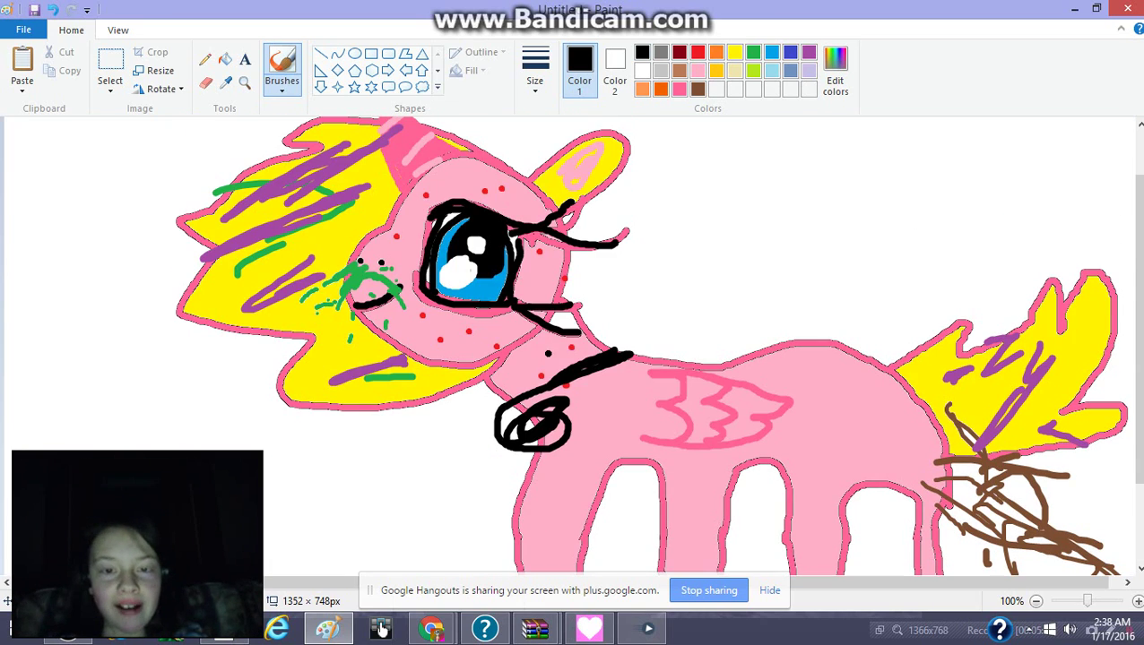
{"action": "mouse_move", "coordinate": [511, 427]}
{"action": "left_mouse_down"}
{"action": "mouse_move", "coordinate": [492, 415]}
{"action": "mouse_move", "coordinate": [538, 418]}
{"action": "mouse_move", "coordinate": [548, 465]}
{"action": "mouse_move", "coordinate": [460, 452]}
{"action": "mouse_move", "coordinate": [488, 443]}
{"action": "mouse_move", "coordinate": [512, 468]}
{"action": "mouse_move", "coordinate": [541, 456]}
{"action": "mouse_move", "coordinate": [514, 407]}
{"action": "mouse_move", "coordinate": [591, 381]}
{"action": "mouse_move", "coordinate": [518, 403]}
{"action": "mouse_move", "coordinate": [491, 448]}
{"action": "mouse_move", "coordinate": [520, 475]}
{"action": "mouse_move", "coordinate": [484, 435]}
{"action": "mouse_move", "coordinate": [497, 466]}
{"action": "mouse_move", "coordinate": [552, 433]}
{"action": "left_mouse_up"}
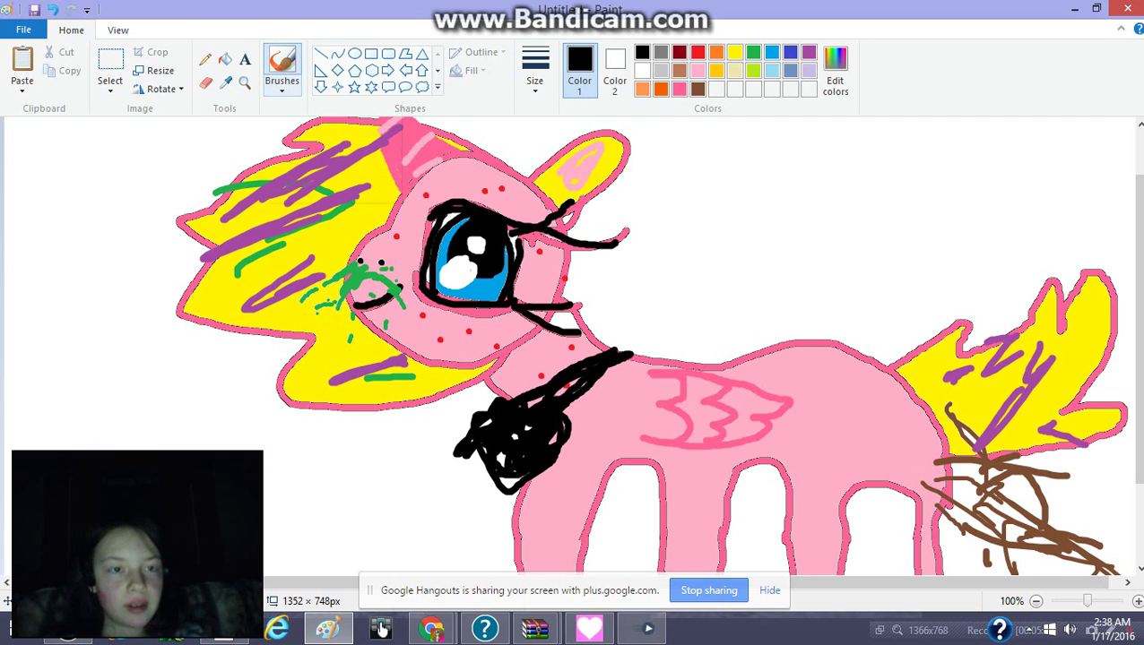
Fill the gaps in the black pendant with the Watercolor brush and thicken its neck band with the Marker.
{"action": "left_click", "coordinate": [283, 86]}
{"action": "left_click", "coordinate": [281, 183]}
{"action": "mouse_move", "coordinate": [486, 406]}
{"action": "left_mouse_down"}
{"action": "mouse_move", "coordinate": [484, 473]}
{"action": "mouse_move", "coordinate": [526, 427]}
{"action": "mouse_move", "coordinate": [528, 482]}
{"action": "mouse_move", "coordinate": [476, 468]}
{"action": "mouse_move", "coordinate": [535, 402]}
{"action": "left_mouse_up"}
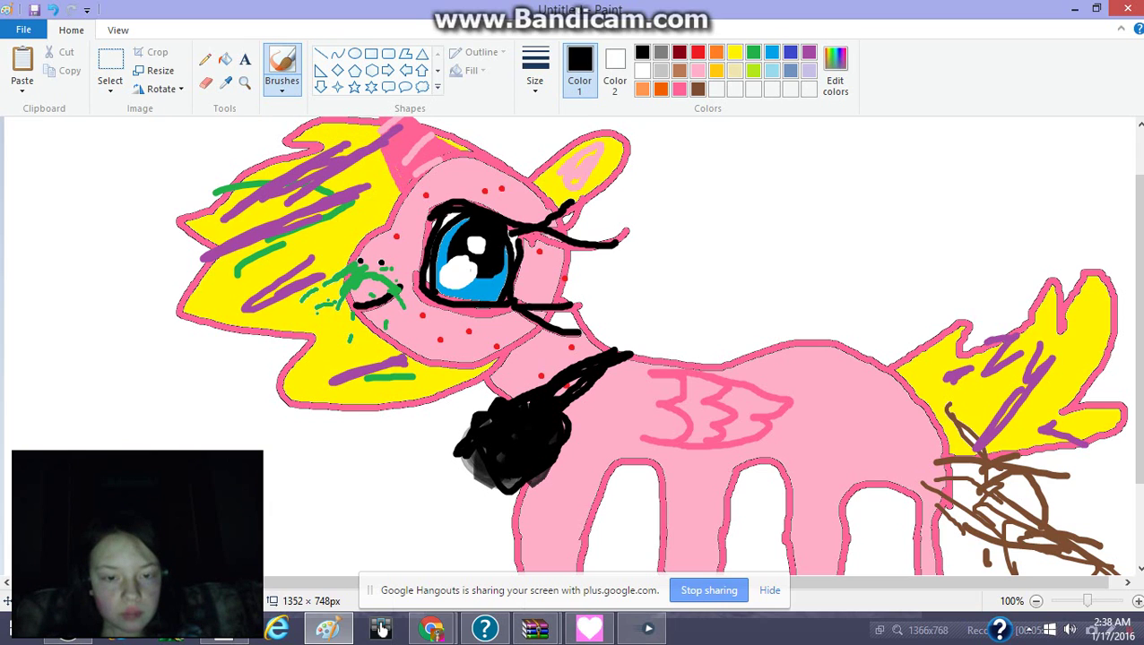
{"action": "left_click", "coordinate": [283, 85]}
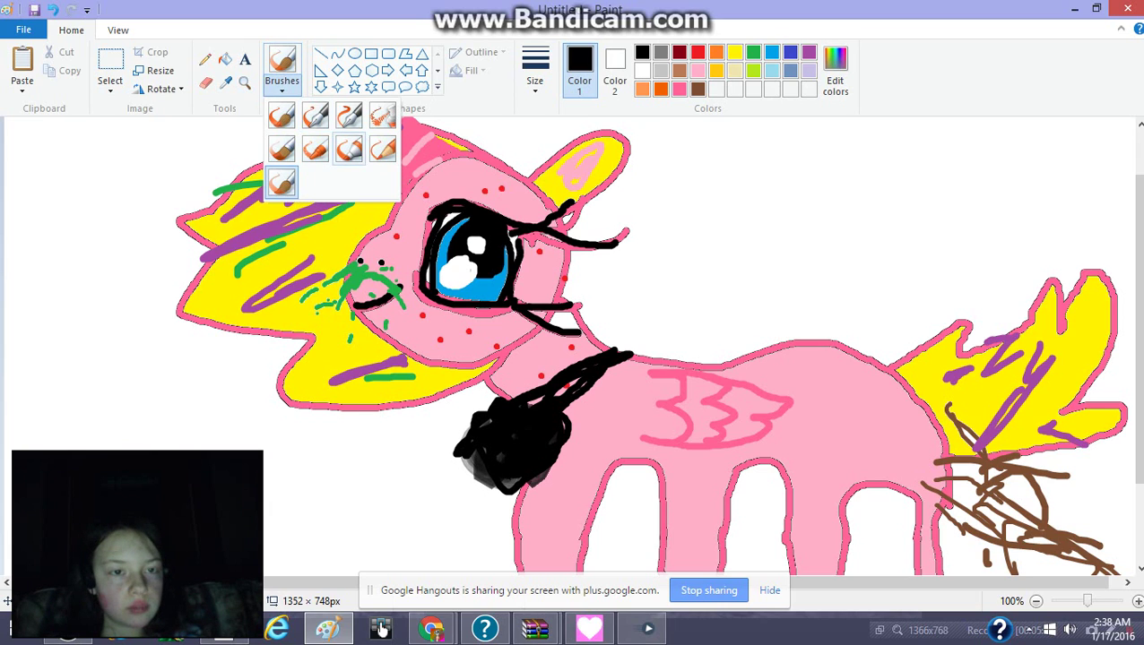
{"action": "left_click", "coordinate": [349, 149]}
{"action": "mouse_move", "coordinate": [499, 453]}
{"action": "left_mouse_down"}
{"action": "mouse_move", "coordinate": [479, 461]}
{"action": "mouse_move", "coordinate": [509, 483]}
{"action": "mouse_move", "coordinate": [481, 470]}
{"action": "mouse_move", "coordinate": [538, 475]}
{"action": "mouse_move", "coordinate": [563, 387]}
{"action": "mouse_move", "coordinate": [536, 400]}
{"action": "mouse_move", "coordinate": [614, 394]}
{"action": "left_mouse_up"}
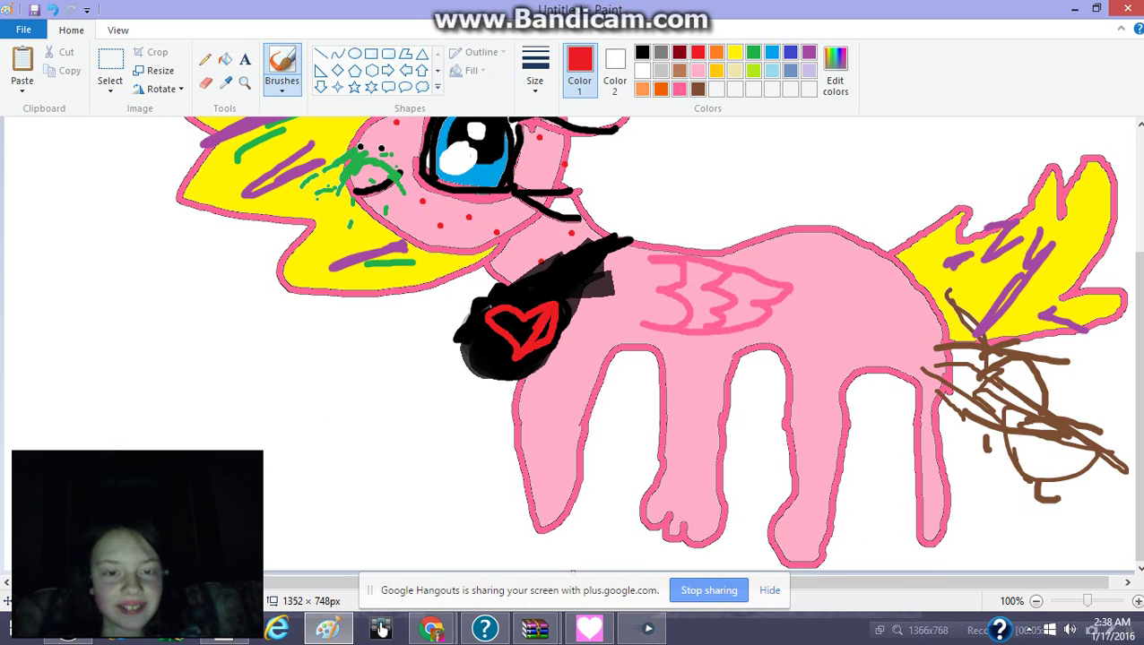
Paint a solid red heart on the black pendant.
{"action": "left_click_drag", "start_coordinate": [518, 346], "coordinate": [534, 319]}
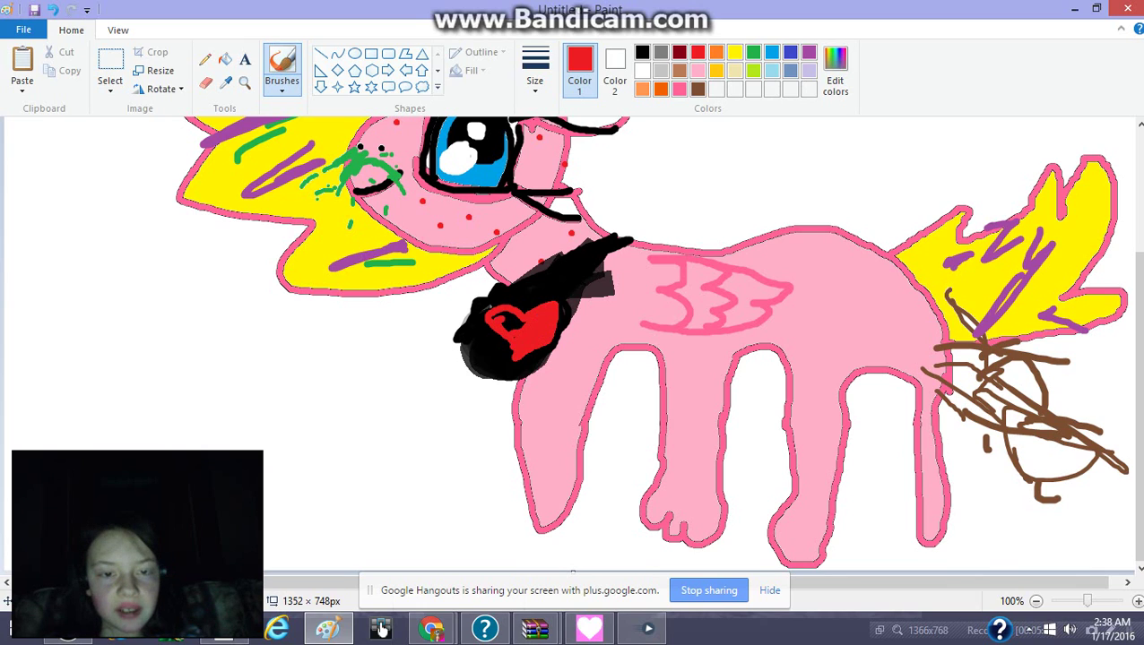
{"action": "left_click_drag", "start_coordinate": [504, 319], "coordinate": [509, 329]}
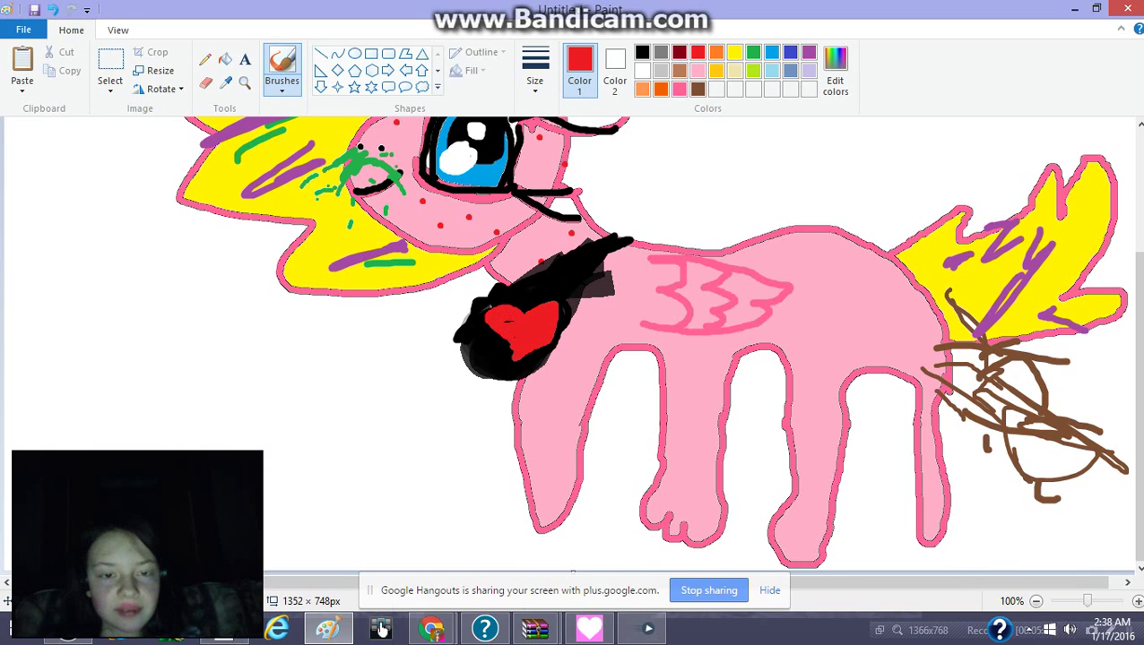
{"action": "left_click_drag", "start_coordinate": [544, 320], "coordinate": [538, 311]}
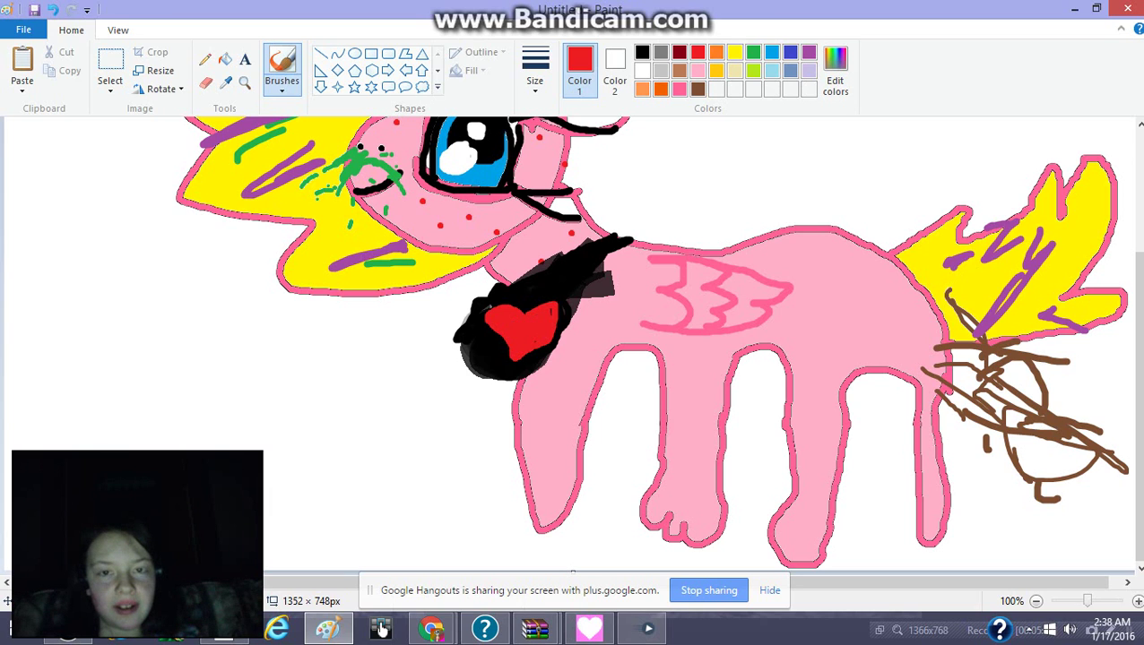
Mix a lighter red and brush highlights onto both lobes of the pendant's heart.
{"action": "left_click", "coordinate": [835, 72]}
{"action": "left_click_drag", "start_coordinate": [754, 272], "coordinate": [754, 247]}
{"action": "left_click", "coordinate": [418, 426]}
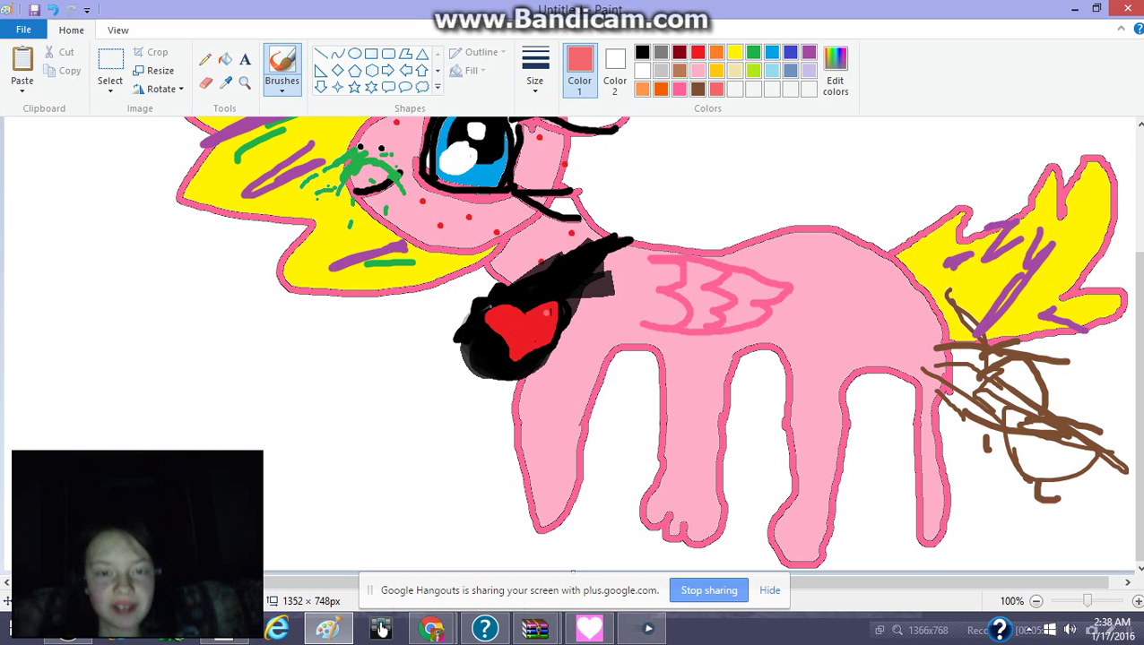
{"action": "left_click_drag", "start_coordinate": [545, 312], "coordinate": [541, 339]}
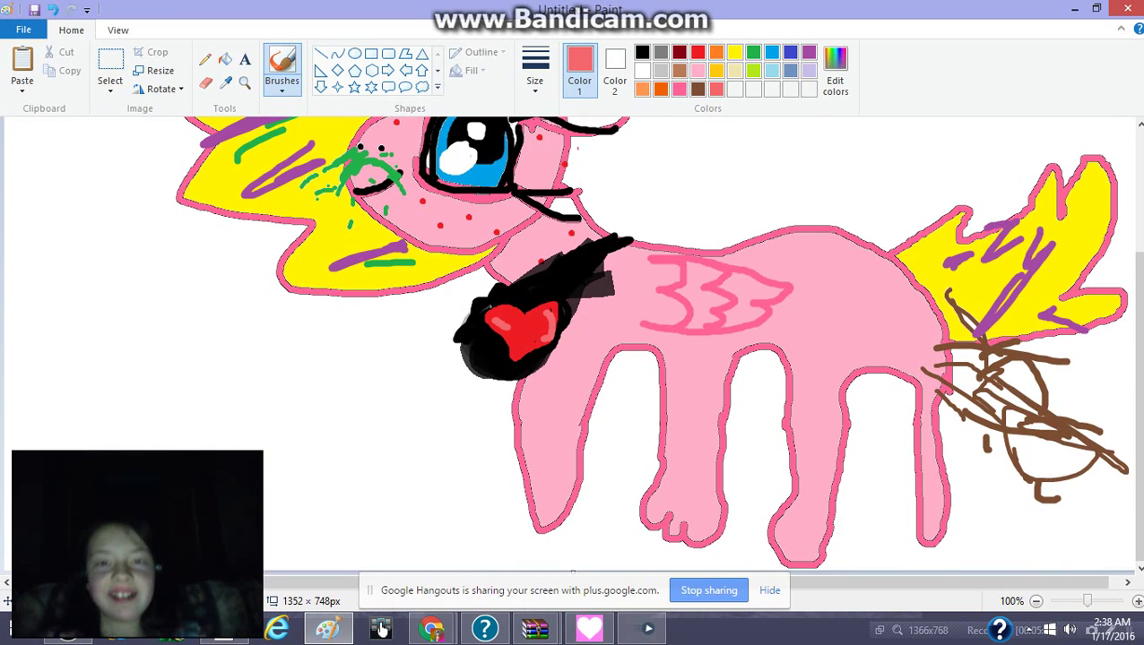
Add more brown strokes to the scribble behind the hind leg and paint a brown patch on the ground beneath it.
{"action": "left_click", "coordinate": [698, 89]}
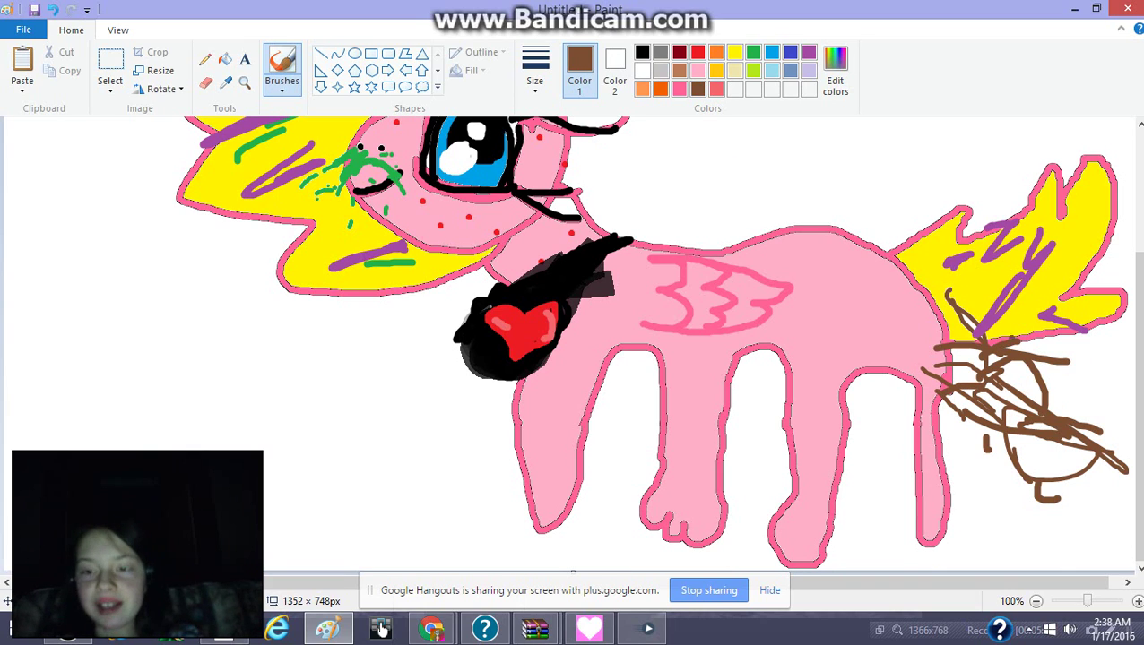
{"action": "left_click_drag", "start_coordinate": [976, 398], "coordinate": [1055, 497]}
{"action": "mouse_move", "coordinate": [1041, 514]}
{"action": "left_mouse_down"}
{"action": "mouse_move", "coordinate": [1106, 570]}
{"action": "mouse_move", "coordinate": [1128, 562]}
{"action": "mouse_move", "coordinate": [1018, 570]}
{"action": "mouse_move", "coordinate": [1125, 551]}
{"action": "mouse_move", "coordinate": [1048, 536]}
{"action": "mouse_move", "coordinate": [1125, 536]}
{"action": "mouse_move", "coordinate": [1036, 528]}
{"action": "mouse_move", "coordinate": [943, 566]}
{"action": "left_mouse_up"}
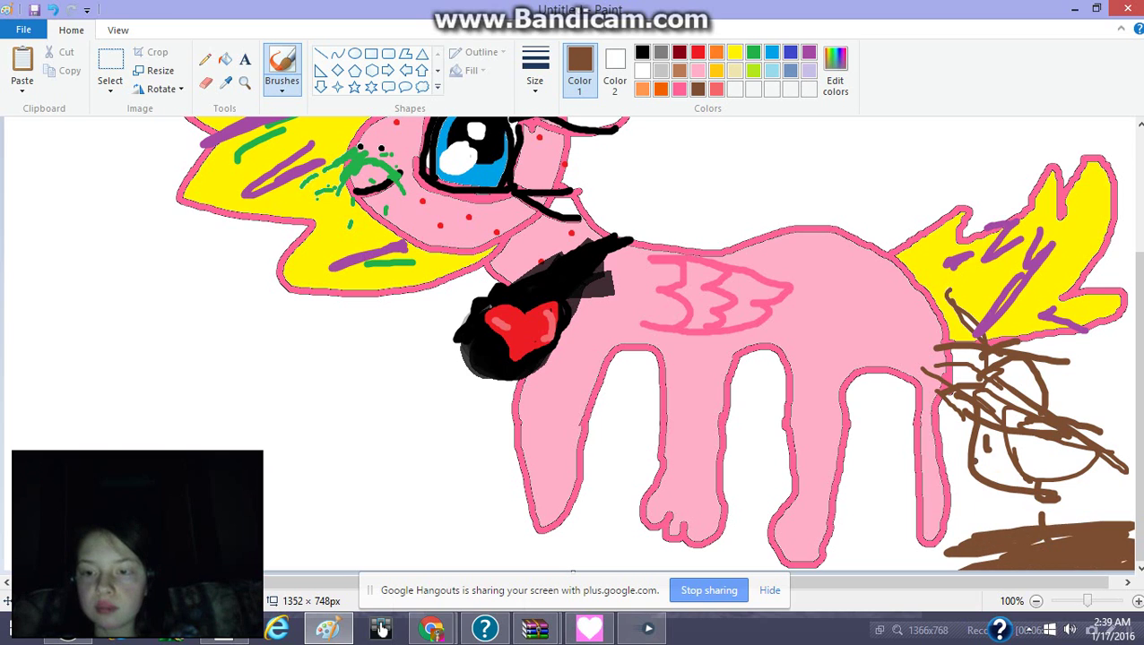
{"action": "mouse_move", "coordinate": [1047, 451]}
{"action": "left_mouse_down"}
{"action": "mouse_move", "coordinate": [1004, 401]}
{"action": "mouse_move", "coordinate": [1012, 386]}
{"action": "left_mouse_up"}
Brush light blue highlights along the lower and outer edges of the eye's blue iris.
{"action": "scroll", "coordinate": [694, 295], "scroll_direction": "up", "scroll_amount": 4}
{"action": "scroll", "coordinate": [596, 163], "scroll_direction": "down", "scroll_amount": 3}
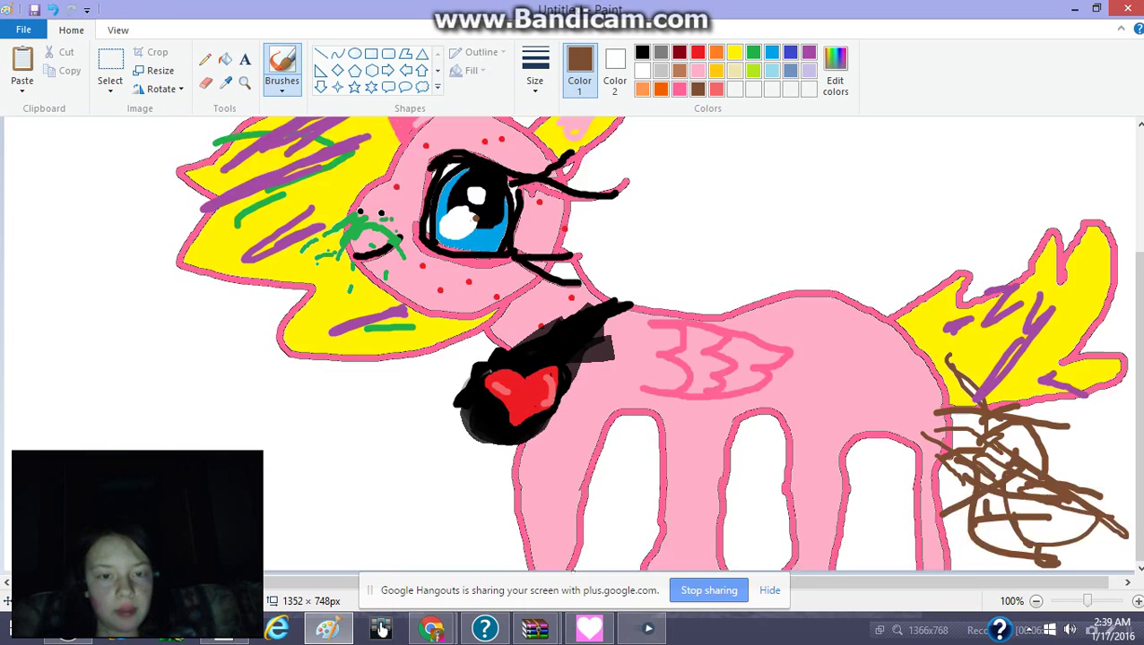
{"action": "scroll", "coordinate": [596, 163], "scroll_direction": "up", "scroll_amount": 3}
{"action": "left_click", "coordinate": [771, 71]}
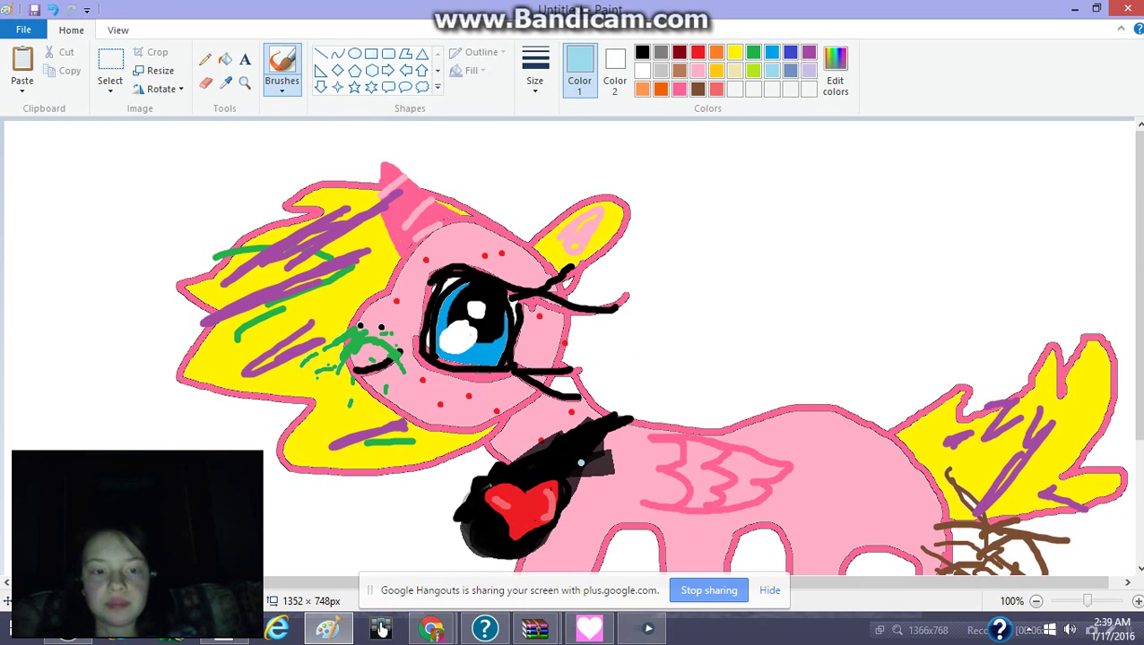
{"action": "mouse_move", "coordinate": [466, 363]}
{"action": "left_mouse_down"}
{"action": "mouse_move", "coordinate": [508, 336]}
{"action": "mouse_move", "coordinate": [497, 358]}
{"action": "left_mouse_up"}
{"action": "left_click_drag", "start_coordinate": [441, 314], "coordinate": [437, 343]}
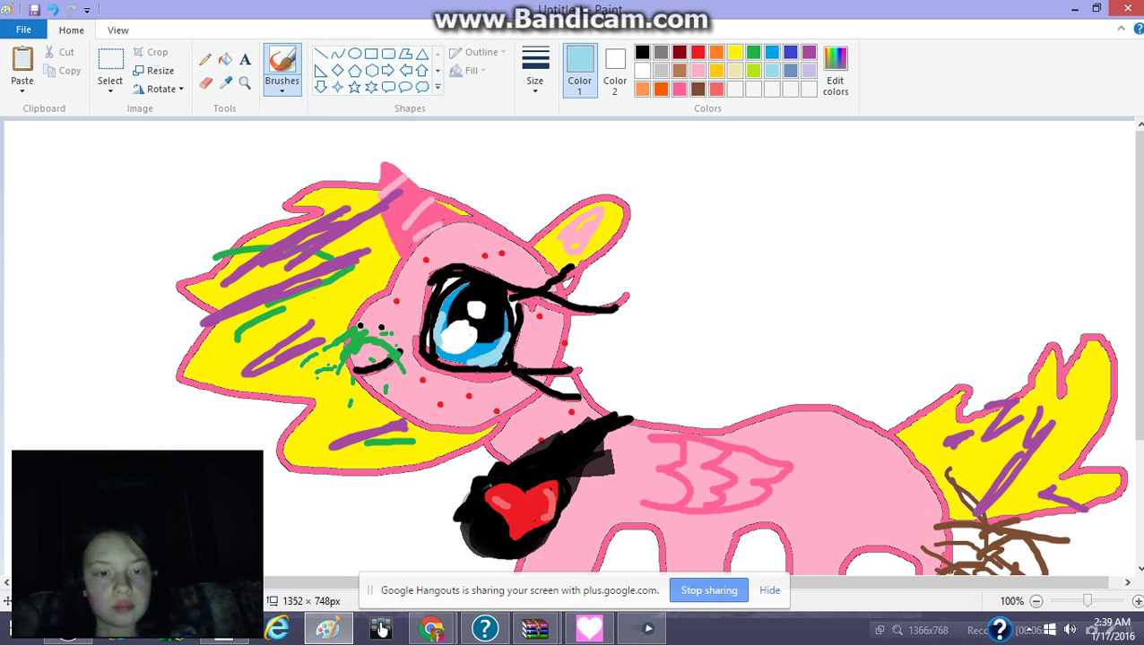
{"action": "scroll", "coordinate": [574, 345], "scroll_direction": "down", "scroll_amount": 2}
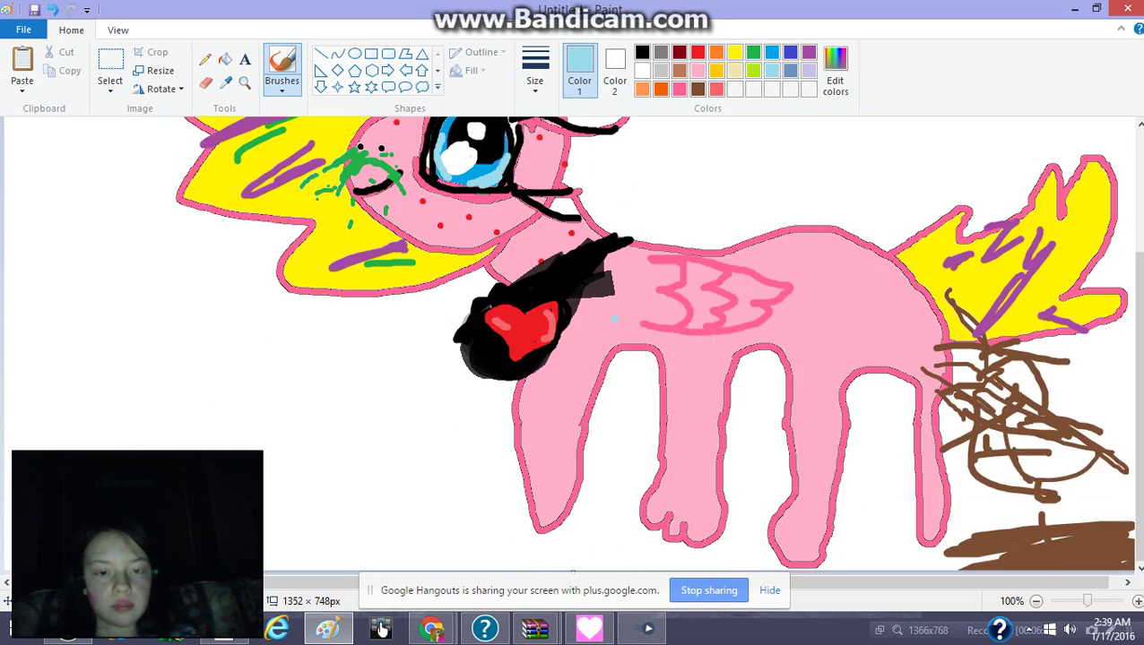
Zoom out to 50% to examine the whole pony drawing.
{"action": "scroll", "coordinate": [381, 629], "scroll_direction": "up", "scroll_amount": 1}
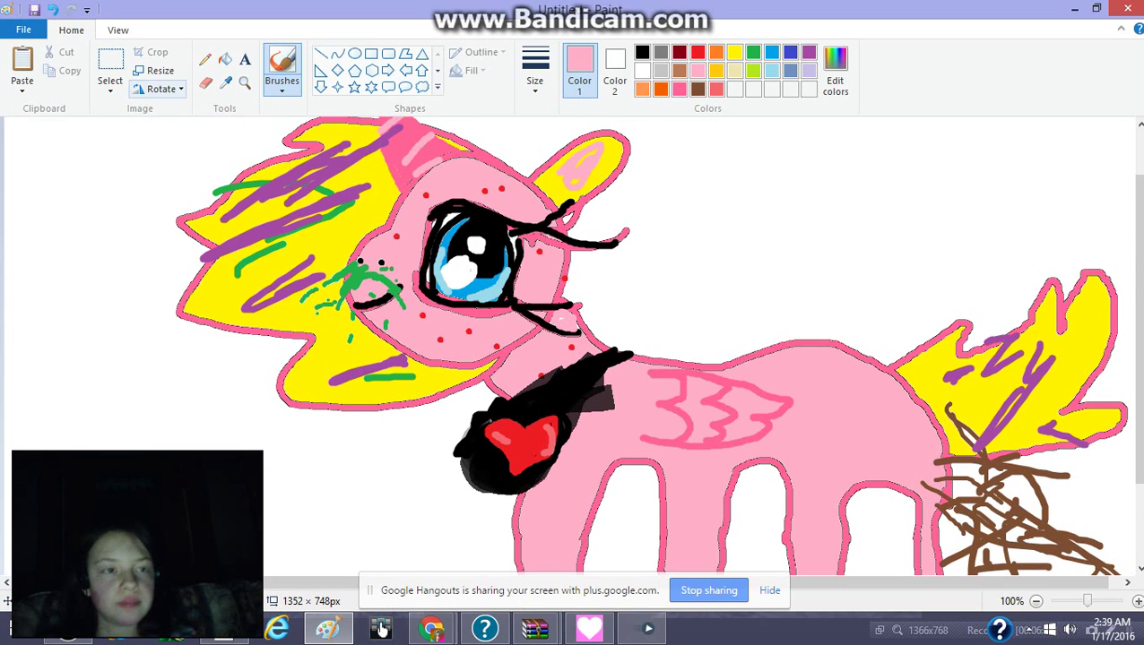
{"action": "left_click", "coordinate": [1097, 8]}
{"action": "left_click", "coordinate": [118, 35]}
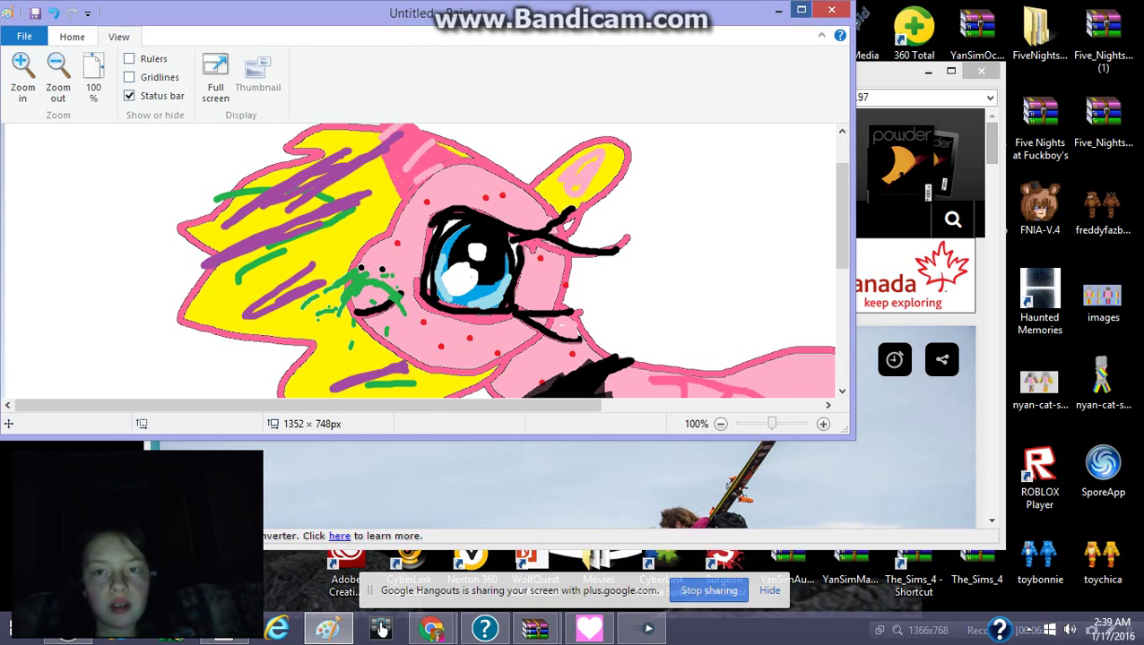
{"action": "left_click", "coordinate": [798, 8]}
{"action": "key", "text": "ctrl+Page_Down"}
{"action": "key", "text": "Left"}
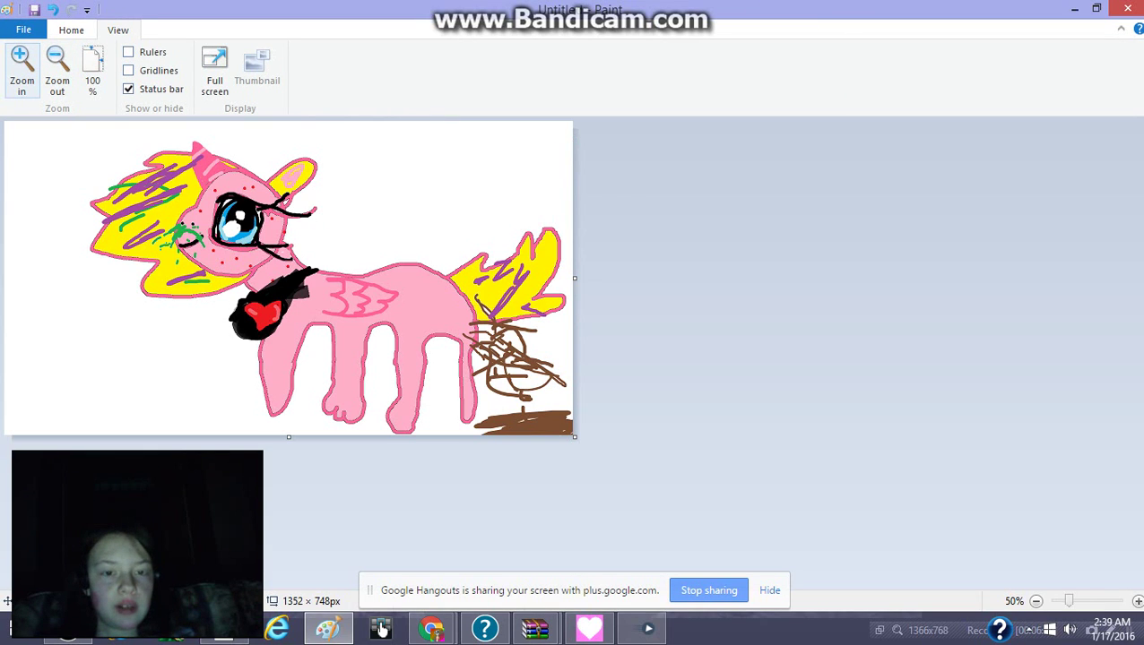
{"action": "key", "text": "Right"}
{"action": "key", "text": "Escape"}
{"action": "key", "text": "alt+h"}
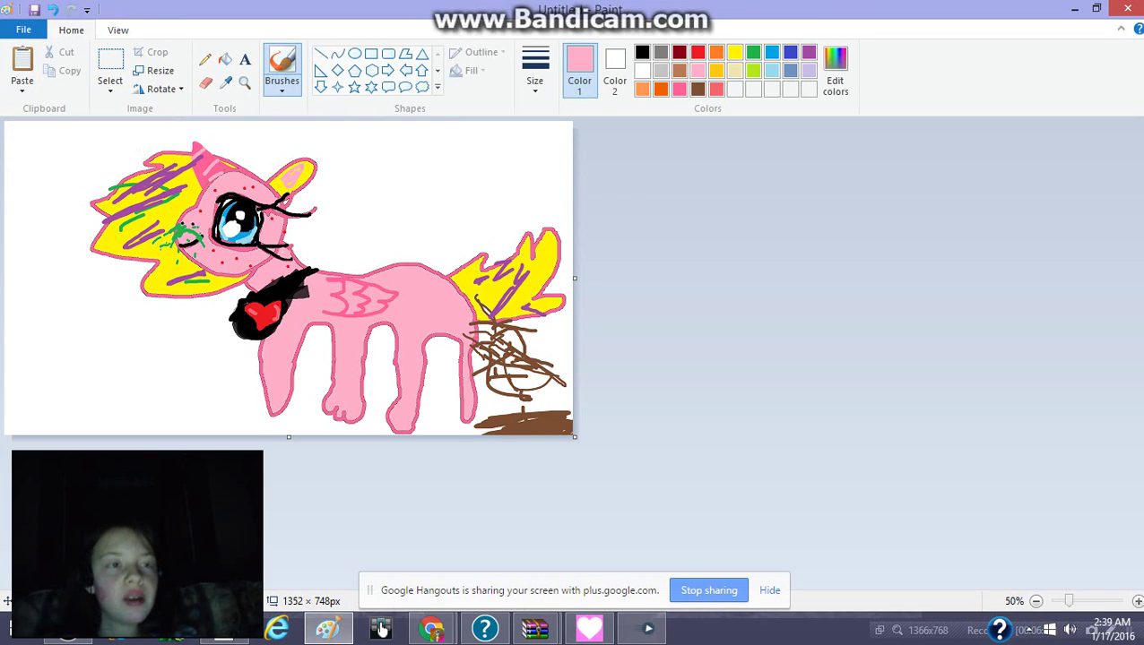
Add more dark brown strokes to the scribble behind the hind leg, extending over the lower part of the tail.
{"action": "left_click", "coordinate": [697, 89]}
{"action": "mouse_move", "coordinate": [520, 315]}
{"action": "left_mouse_down"}
{"action": "mouse_move", "coordinate": [503, 362]}
{"action": "mouse_move", "coordinate": [515, 314]}
{"action": "mouse_move", "coordinate": [562, 331]}
{"action": "left_mouse_up"}
{"action": "mouse_move", "coordinate": [493, 297]}
{"action": "left_mouse_down"}
{"action": "mouse_move", "coordinate": [540, 305]}
{"action": "mouse_move", "coordinate": [564, 356]}
{"action": "left_mouse_up"}
{"action": "left_click_drag", "start_coordinate": [538, 360], "coordinate": [565, 362]}
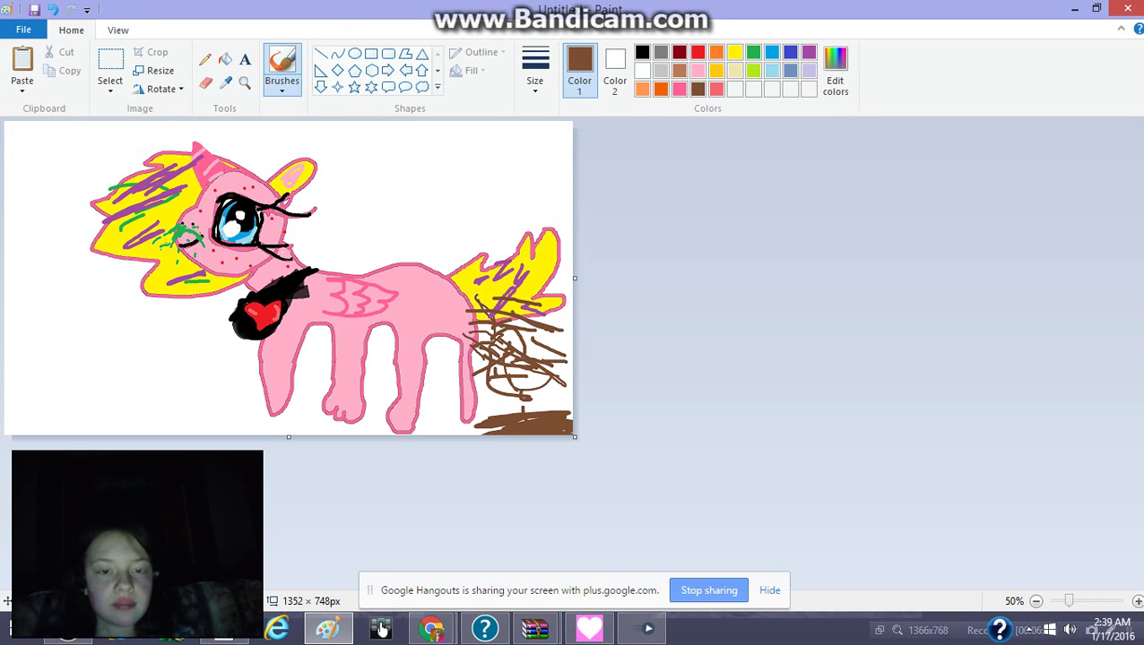
{"action": "left_click_drag", "start_coordinate": [492, 369], "coordinate": [522, 381]}
{"action": "mouse_move", "coordinate": [491, 346]}
{"action": "left_mouse_down"}
{"action": "mouse_move", "coordinate": [515, 309]}
{"action": "mouse_move", "coordinate": [565, 350]}
{"action": "left_mouse_up"}
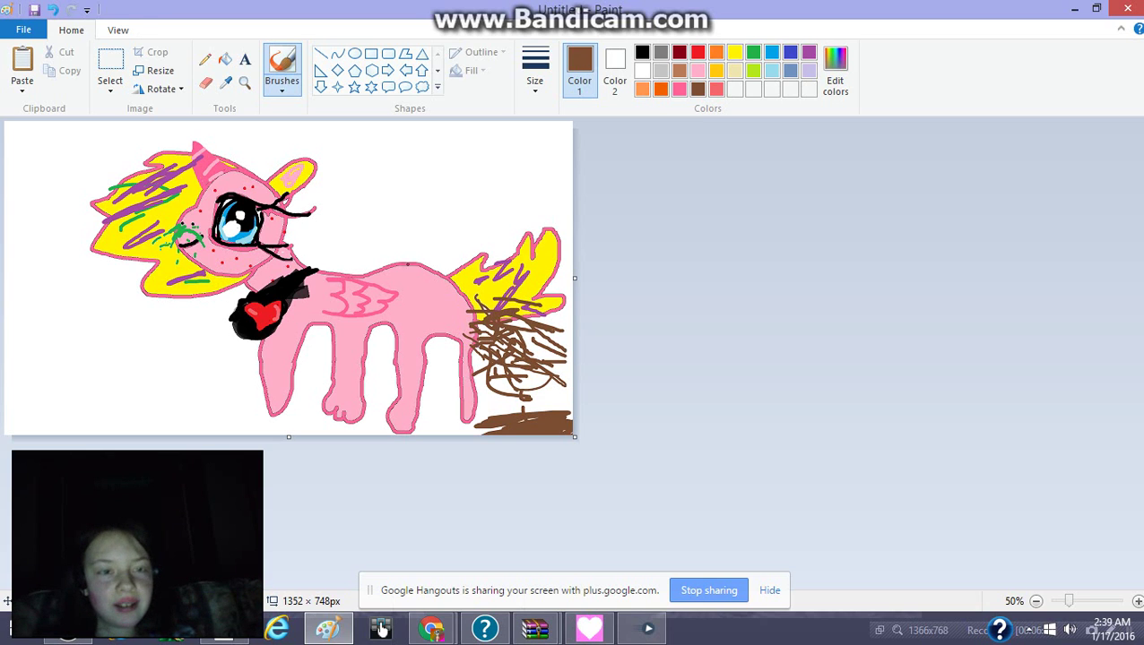
Paint a small dark brown swirled pile on the pony's flank with lighter brown highlights.
{"action": "left_click", "coordinate": [118, 29]}
{"action": "left_click", "coordinate": [22, 71]}
{"action": "left_click", "coordinate": [22, 72]}
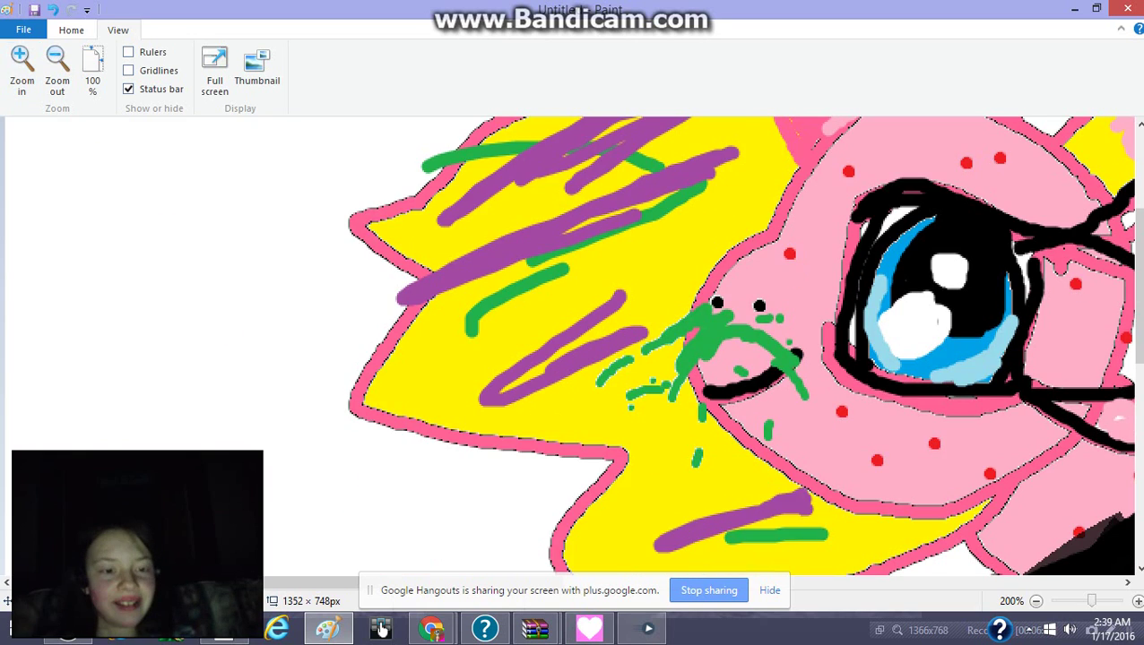
{"action": "left_click_drag", "start_coordinate": [314, 583], "coordinate": [820, 582]}
{"action": "left_click_drag", "start_coordinate": [1139, 314], "coordinate": [1140, 431]}
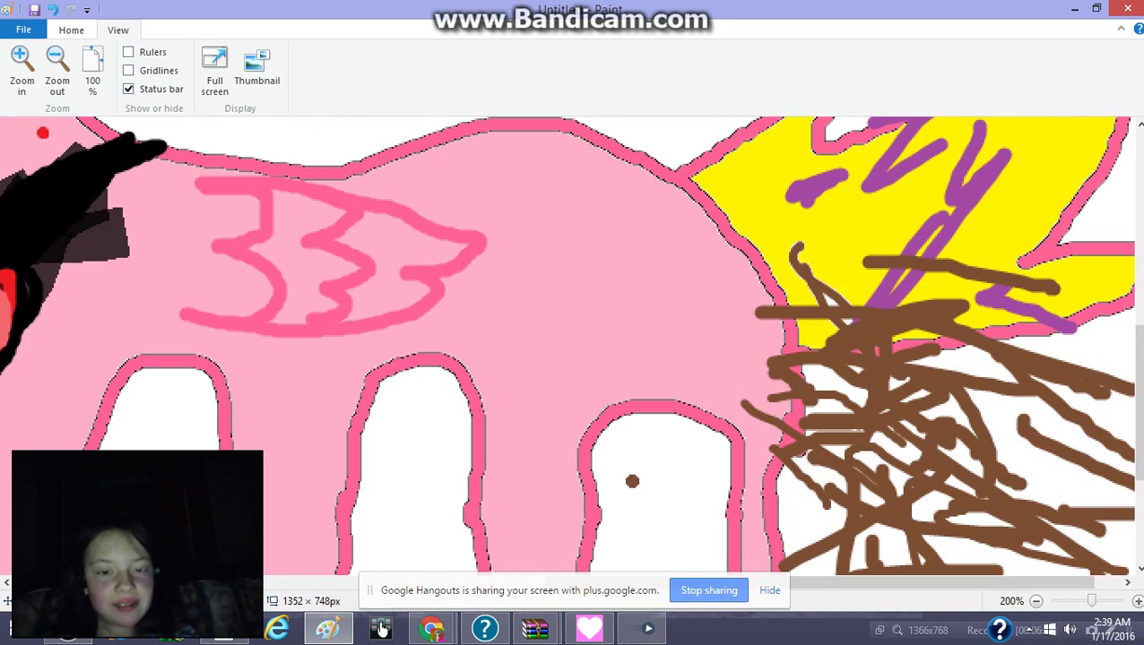
{"action": "mouse_move", "coordinate": [592, 345]}
{"action": "left_mouse_down"}
{"action": "mouse_move", "coordinate": [678, 312]}
{"action": "mouse_move", "coordinate": [574, 327]}
{"action": "mouse_move", "coordinate": [634, 316]}
{"action": "mouse_move", "coordinate": [623, 316]}
{"action": "left_mouse_up"}
{"action": "left_click", "coordinate": [588, 340]}
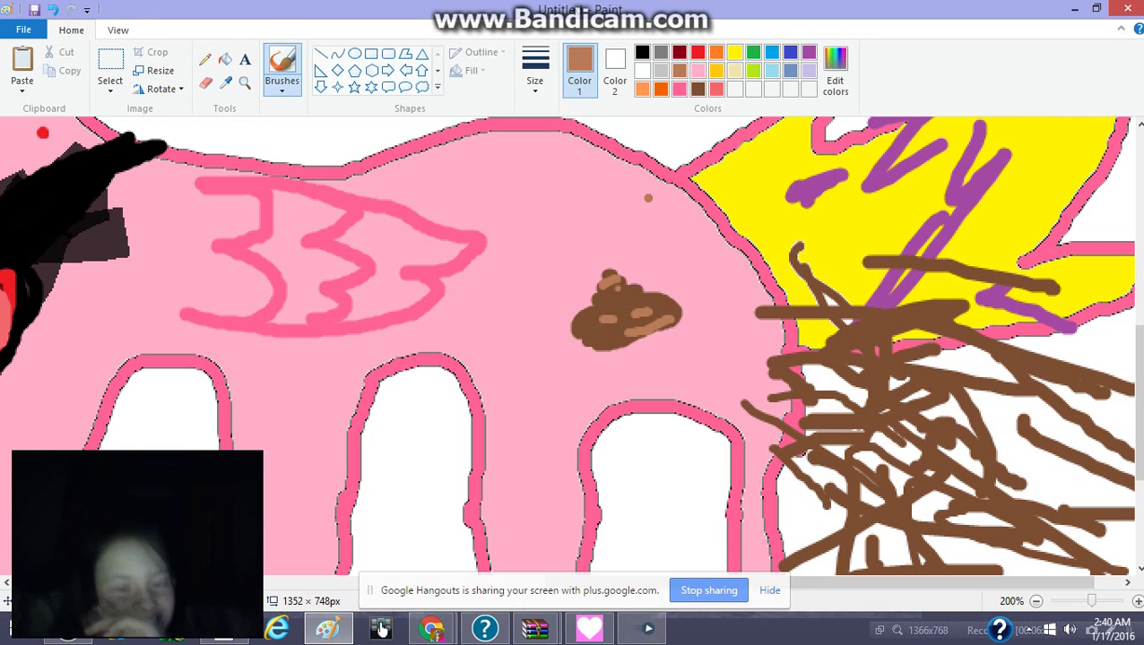
Check how the brown pile on the flank looks within the whole pony drawing.
{"action": "scroll", "coordinate": [650, 206], "scroll_direction": "down", "scroll_amount": 1}
{"action": "scroll", "coordinate": [659, 225], "scroll_direction": "up", "scroll_amount": 2}
{"action": "scroll", "coordinate": [663, 230], "scroll_direction": "down", "scroll_amount": 1}
{"action": "scroll", "coordinate": [661, 231], "scroll_direction": "up", "scroll_amount": 1}
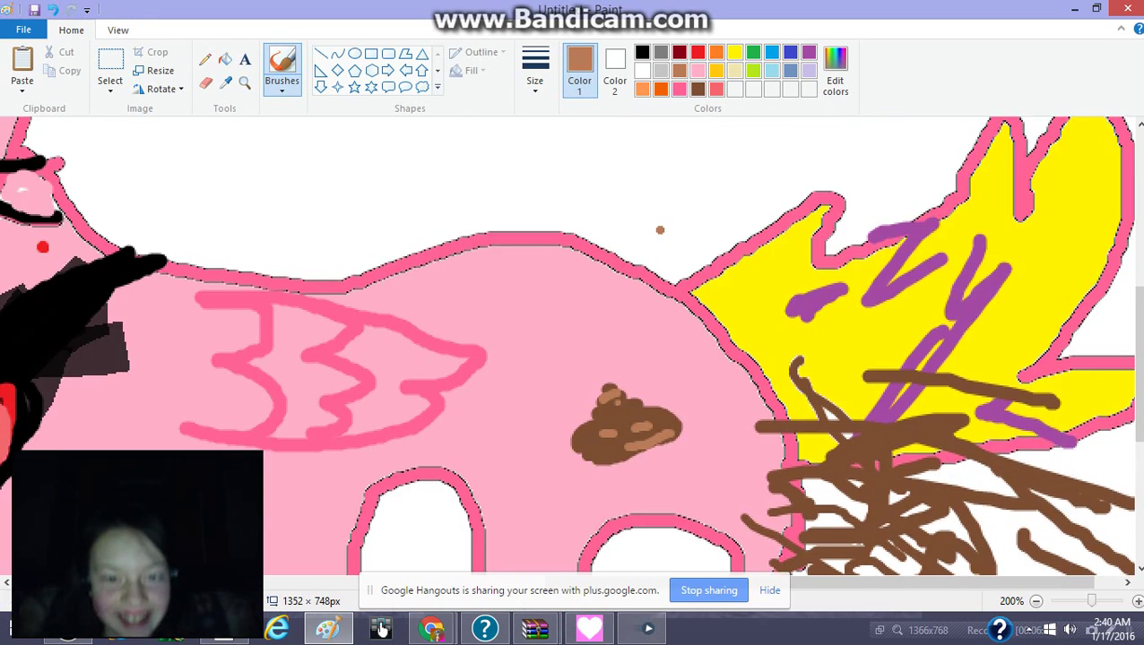
{"action": "left_click", "coordinate": [118, 30]}
{"action": "left_click", "coordinate": [58, 71]}
{"action": "left_click", "coordinate": [58, 71]}
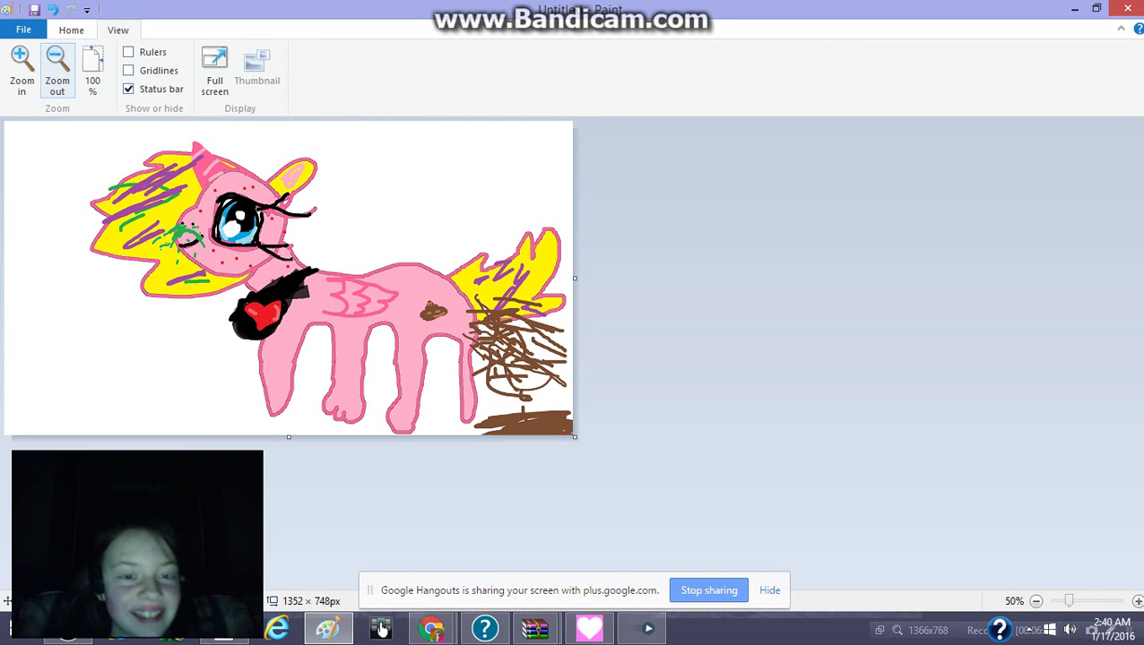
{"action": "left_click", "coordinate": [22, 71]}
{"action": "scroll", "coordinate": [919, 264], "scroll_direction": "down", "scroll_amount": 2}
{"action": "scroll", "coordinate": [918, 266], "scroll_direction": "up", "scroll_amount": 3}
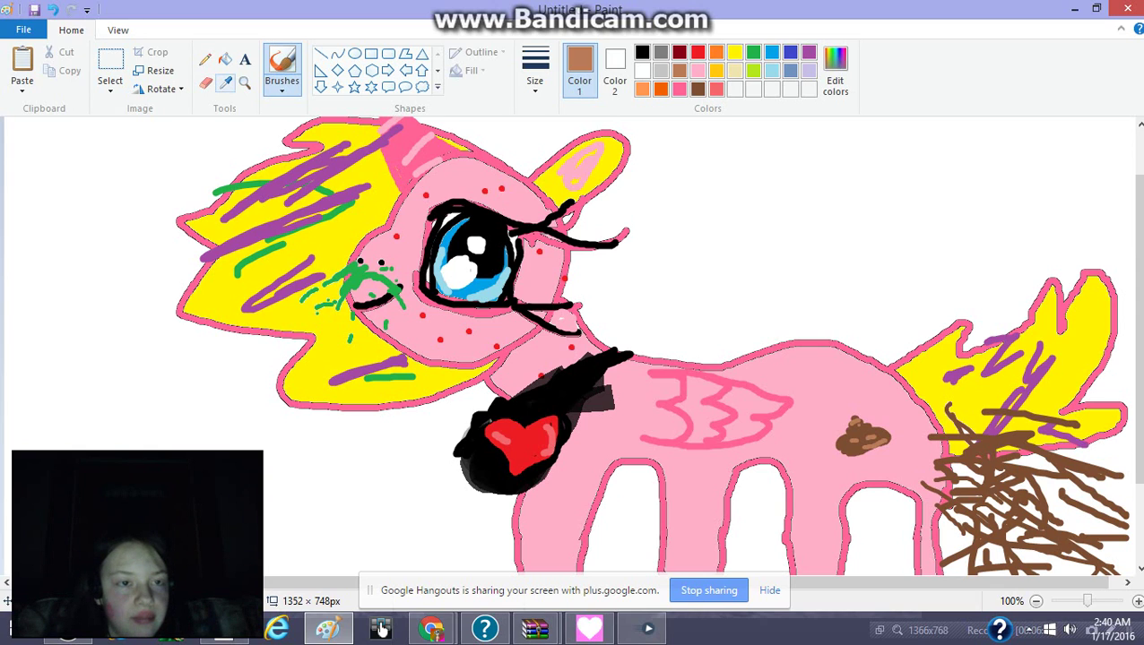
Select the brown pile with the surrounding flank area and move it slightly up and toward the wing.
{"action": "left_click", "coordinate": [111, 63]}
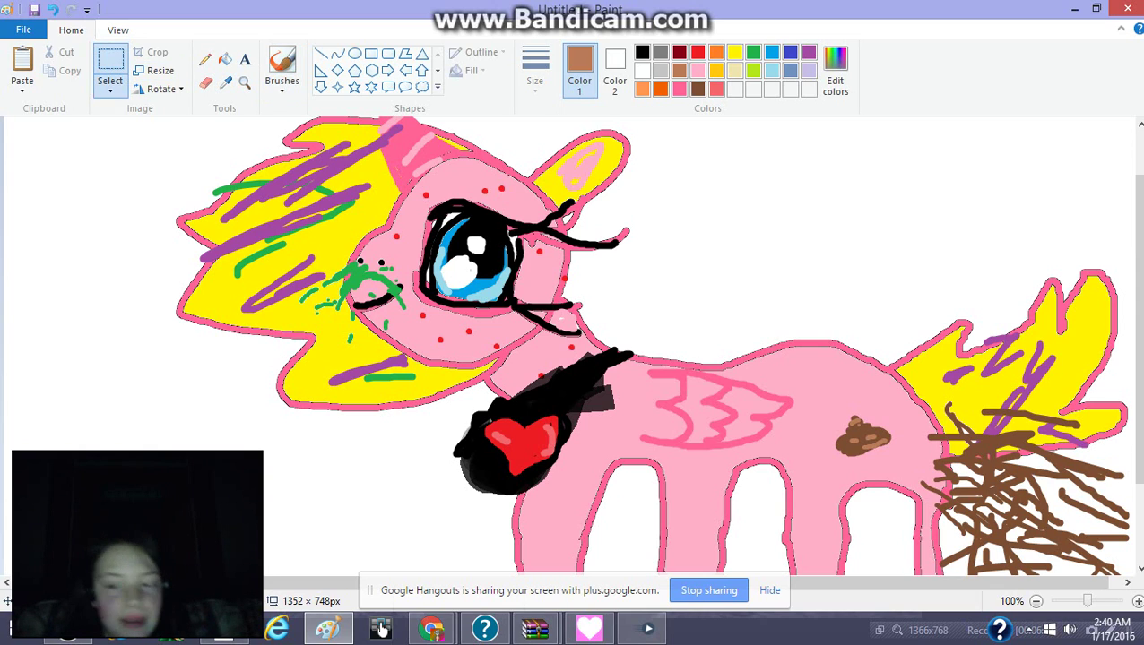
{"action": "left_click_drag", "start_coordinate": [876, 435], "coordinate": [914, 472]}
{"action": "left_click", "coordinate": [883, 453]}
{"action": "left_click_drag", "start_coordinate": [866, 441], "coordinate": [849, 426]}
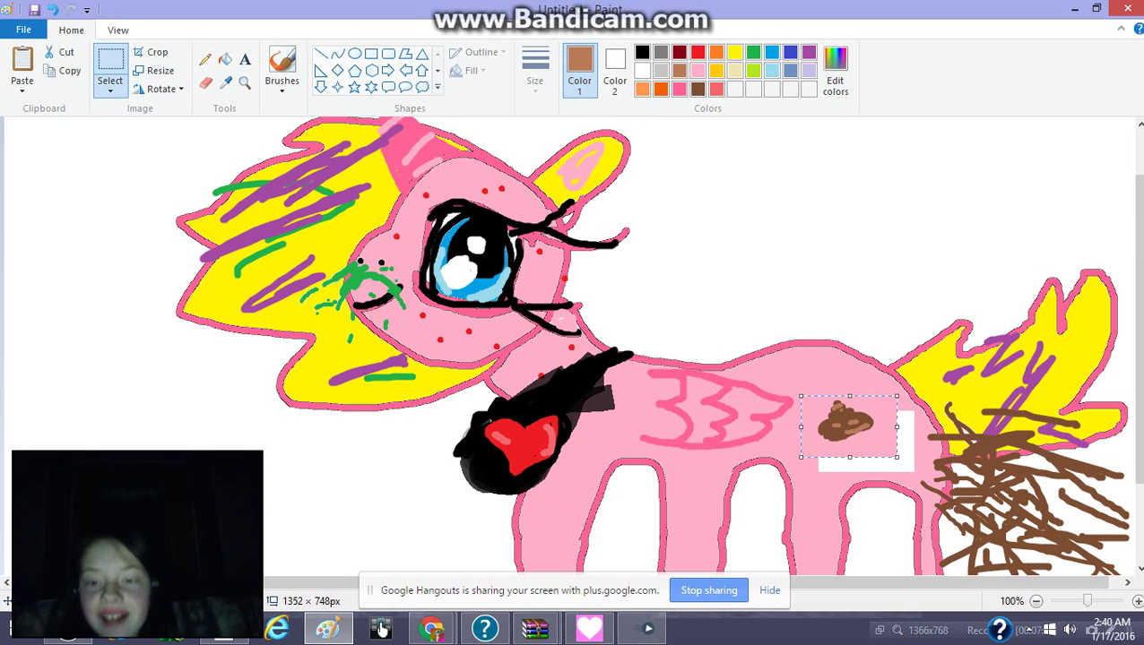
{"action": "key", "text": "Right"}
{"action": "key", "text": "Right"}
{"action": "key", "text": "Right"}
{"action": "key", "text": "Down"}
{"action": "key", "text": "Down"}
{"action": "key", "text": "Down"}
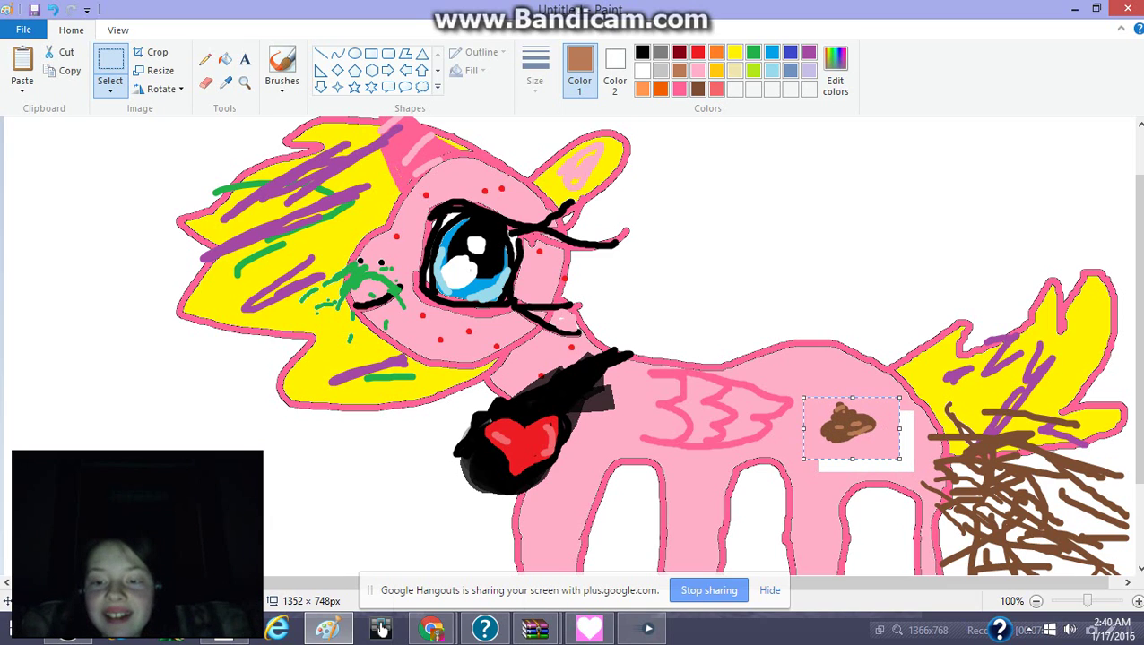
Enlarge the selected brown pile in two stages and reposition it so it covers the white gap on the flank.
{"action": "left_click_drag", "start_coordinate": [899, 459], "coordinate": [927, 480]}
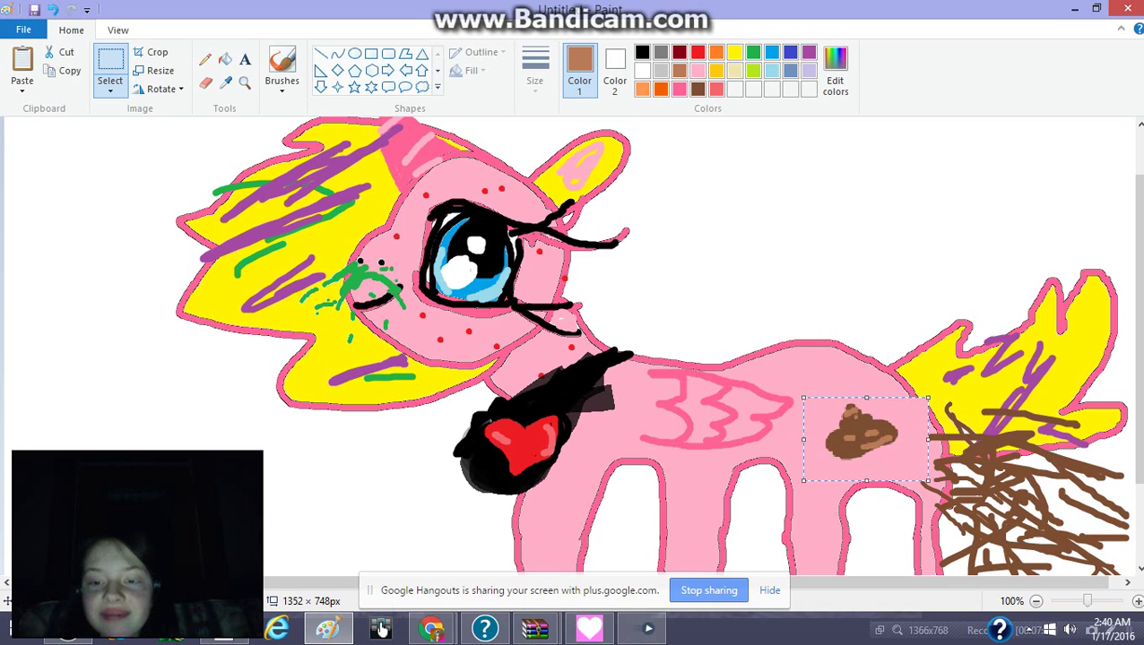
{"action": "left_click_drag", "start_coordinate": [865, 438], "coordinate": [863, 436]}
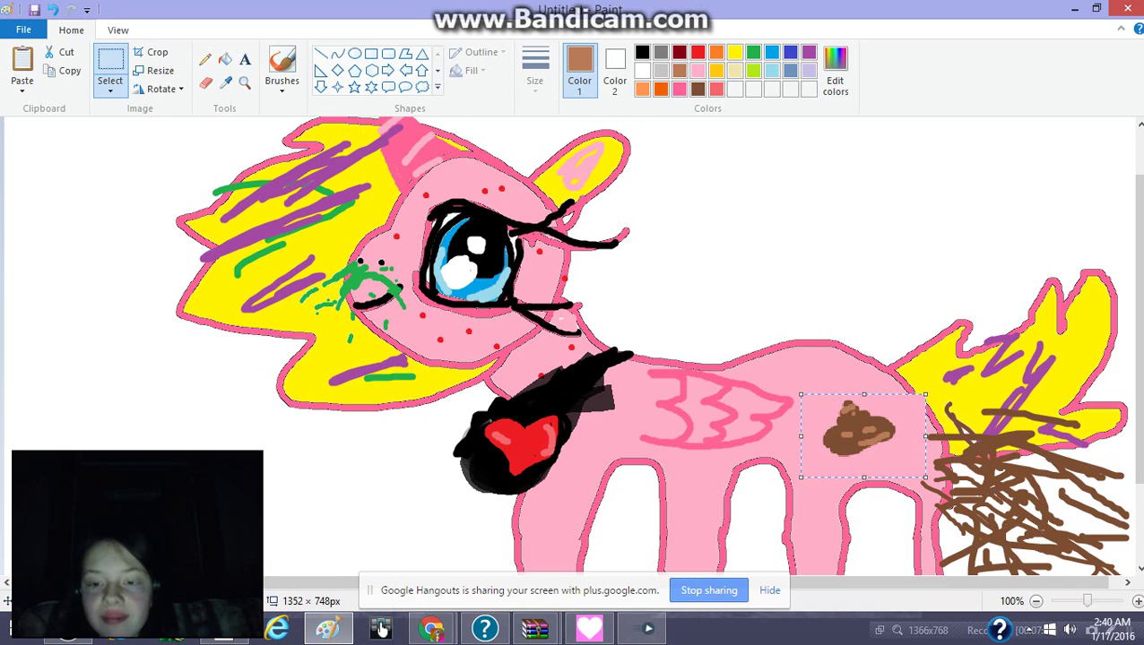
{"action": "left_click_drag", "start_coordinate": [926, 477], "coordinate": [947, 492]}
{"action": "left_click_drag", "start_coordinate": [873, 442], "coordinate": [862, 435]}
{"action": "key", "text": "ctrl+z"}
{"action": "key", "text": "ctrl+y"}
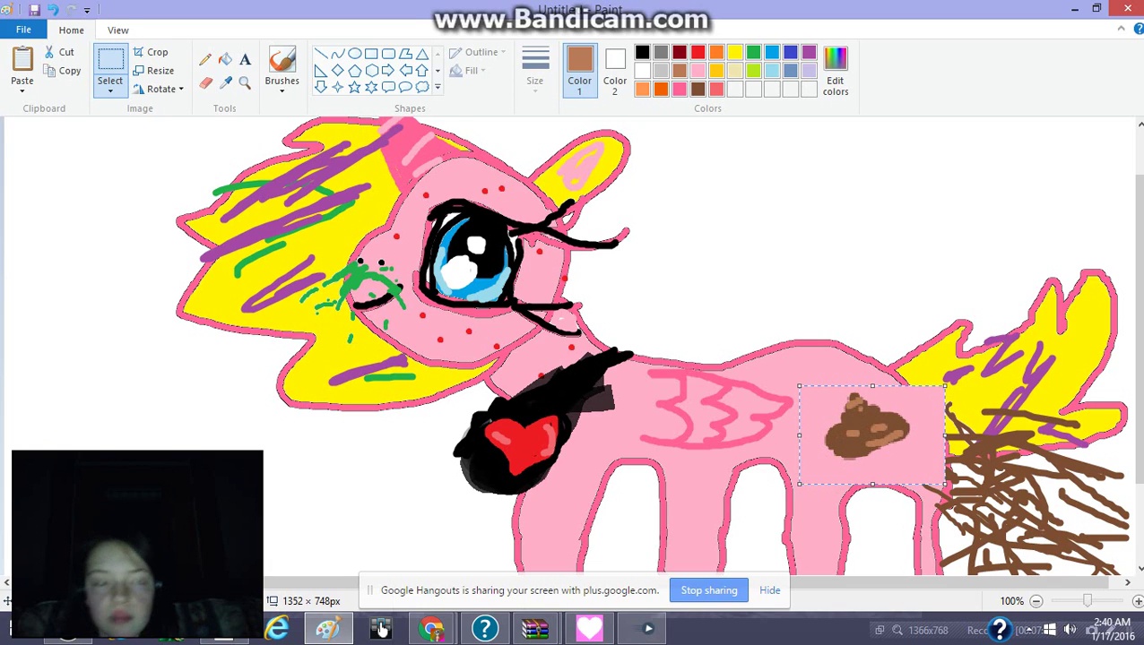
{"action": "key", "text": "Escape"}
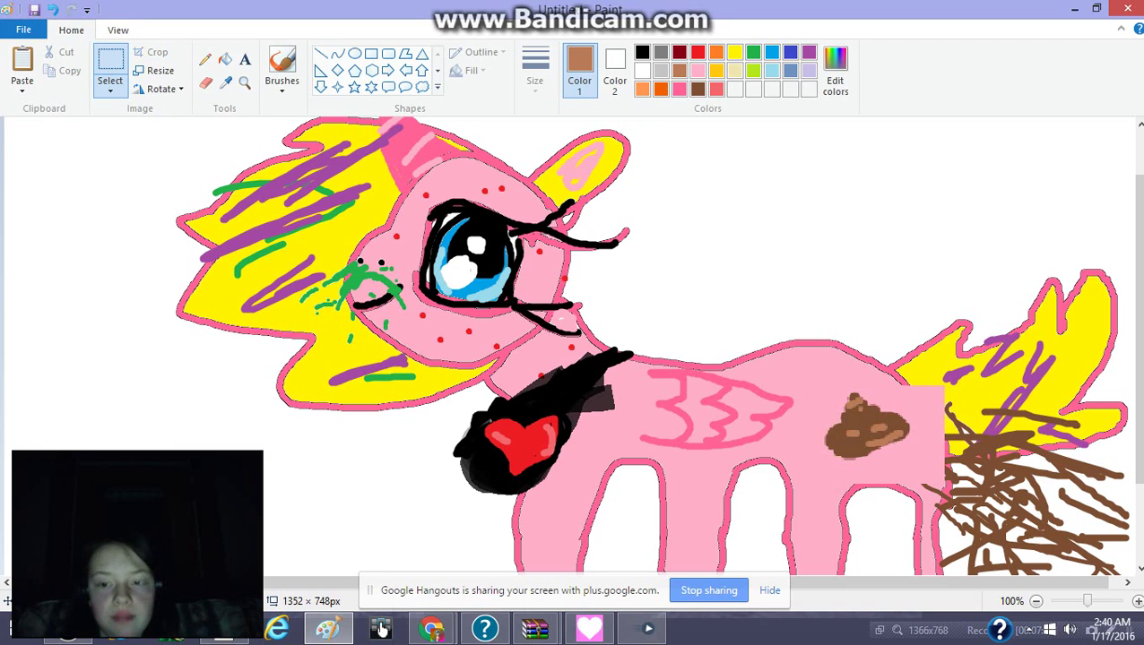
Brush yellow over the square pink corner that overlaps the base of the tail.
{"action": "left_click", "coordinate": [735, 52]}
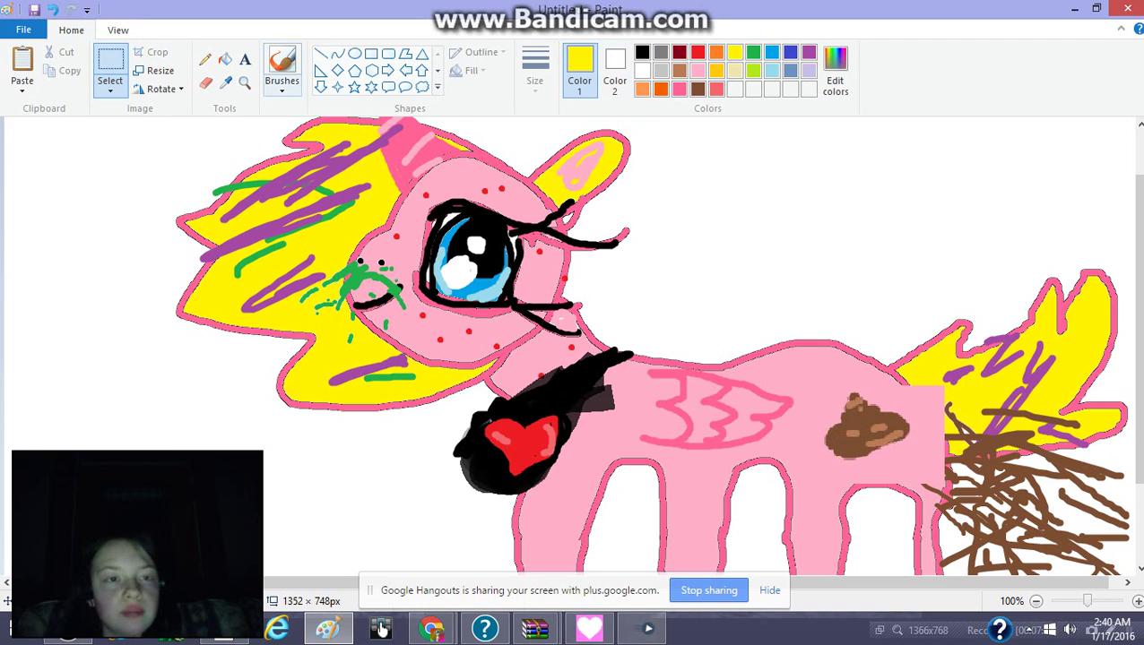
{"action": "left_click", "coordinate": [282, 62]}
{"action": "left_click_drag", "start_coordinate": [916, 390], "coordinate": [941, 405]}
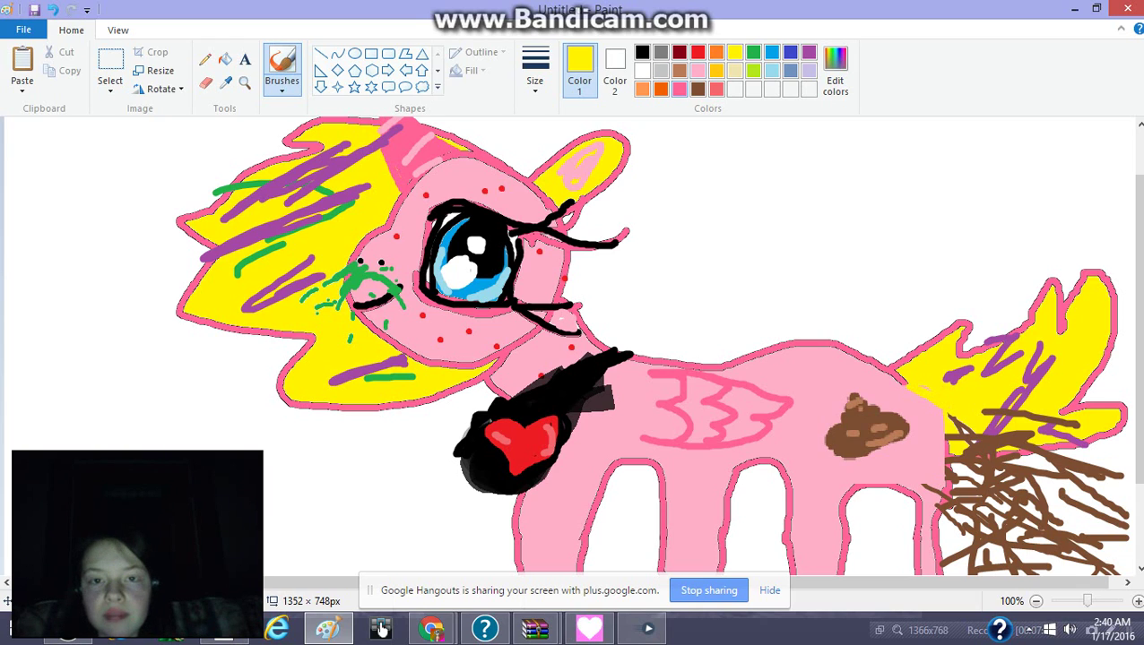
Touch up the rump with light pink and redraw its dark pink outline between the tail and the hind leg.
{"action": "left_click", "coordinate": [697, 71]}
{"action": "left_click", "coordinate": [886, 262]}
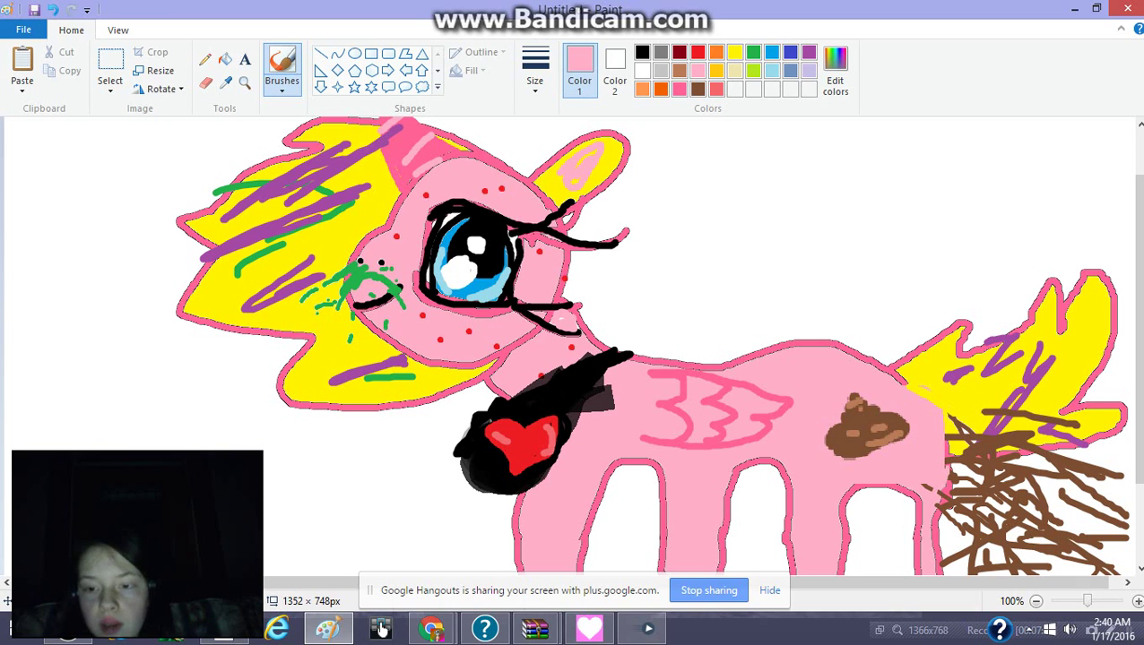
{"action": "scroll", "coordinate": [574, 349], "scroll_direction": "down", "scroll_amount": 3}
{"action": "scroll", "coordinate": [574, 349], "scroll_direction": "up", "scroll_amount": 5}
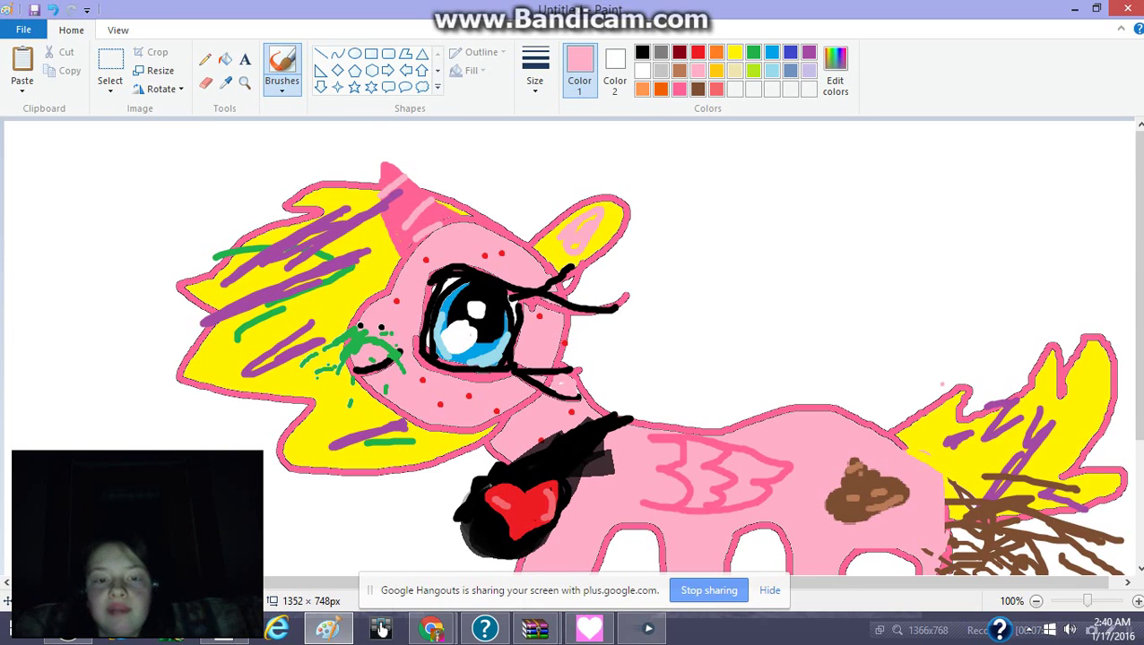
{"action": "scroll", "coordinate": [381, 630], "scroll_direction": "down", "scroll_amount": 4}
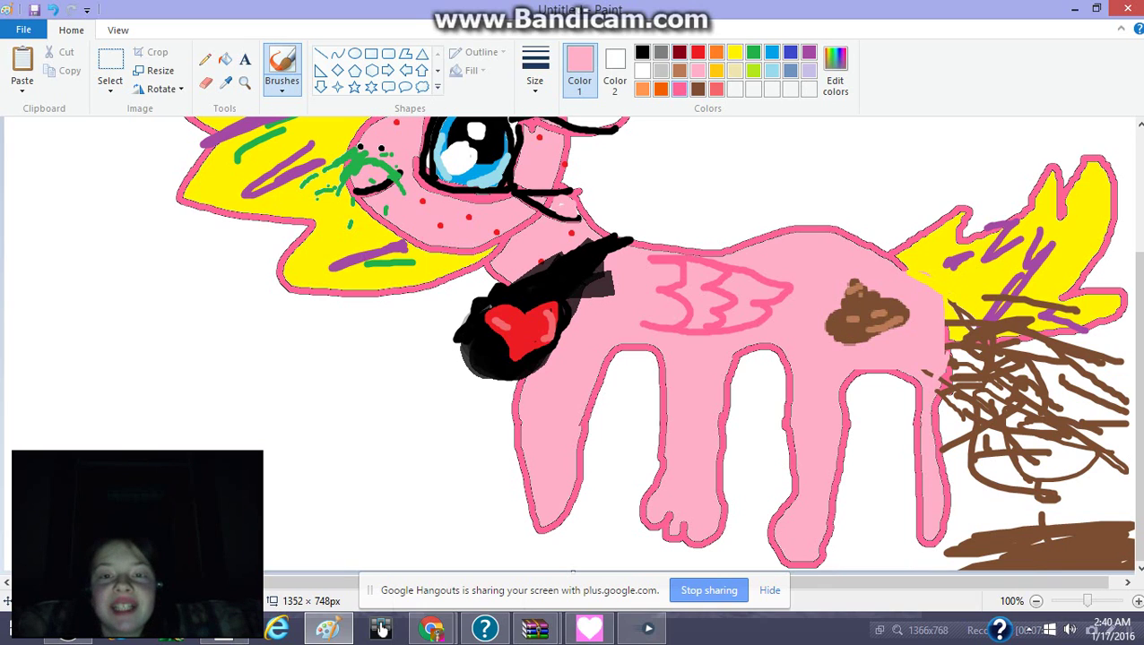
{"action": "left_click", "coordinate": [679, 88]}
{"action": "mouse_move", "coordinate": [902, 263]}
{"action": "left_mouse_down"}
{"action": "mouse_move", "coordinate": [935, 299]}
{"action": "mouse_move", "coordinate": [950, 371]}
{"action": "left_mouse_up"}
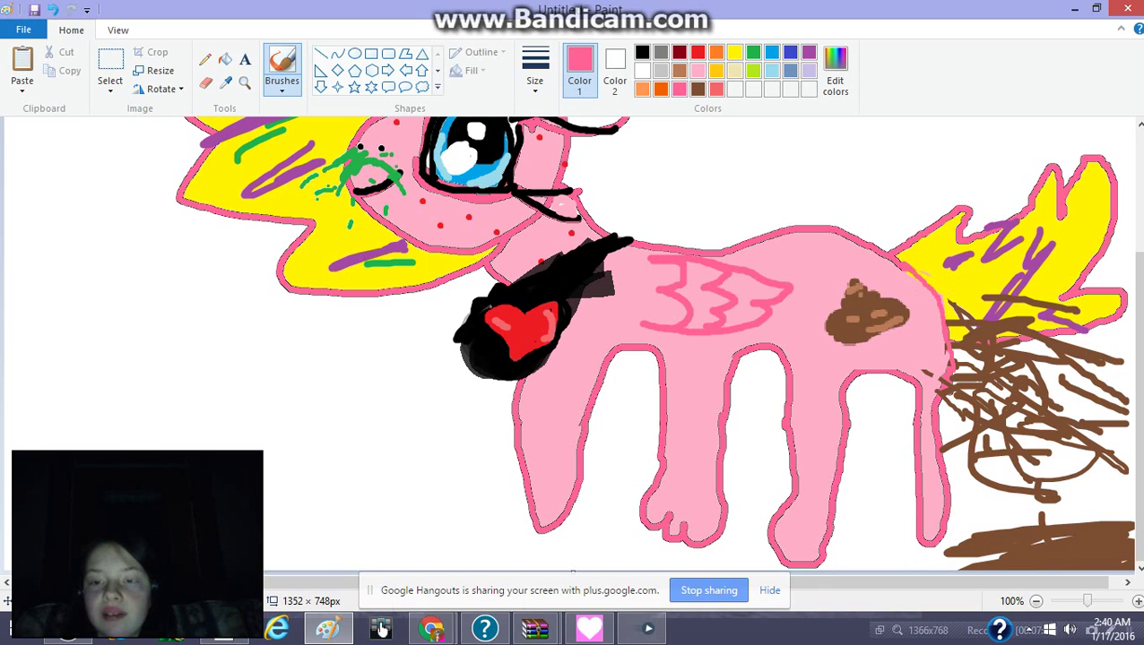
{"action": "scroll", "coordinate": [813, 275], "scroll_direction": "up", "scroll_amount": 3}
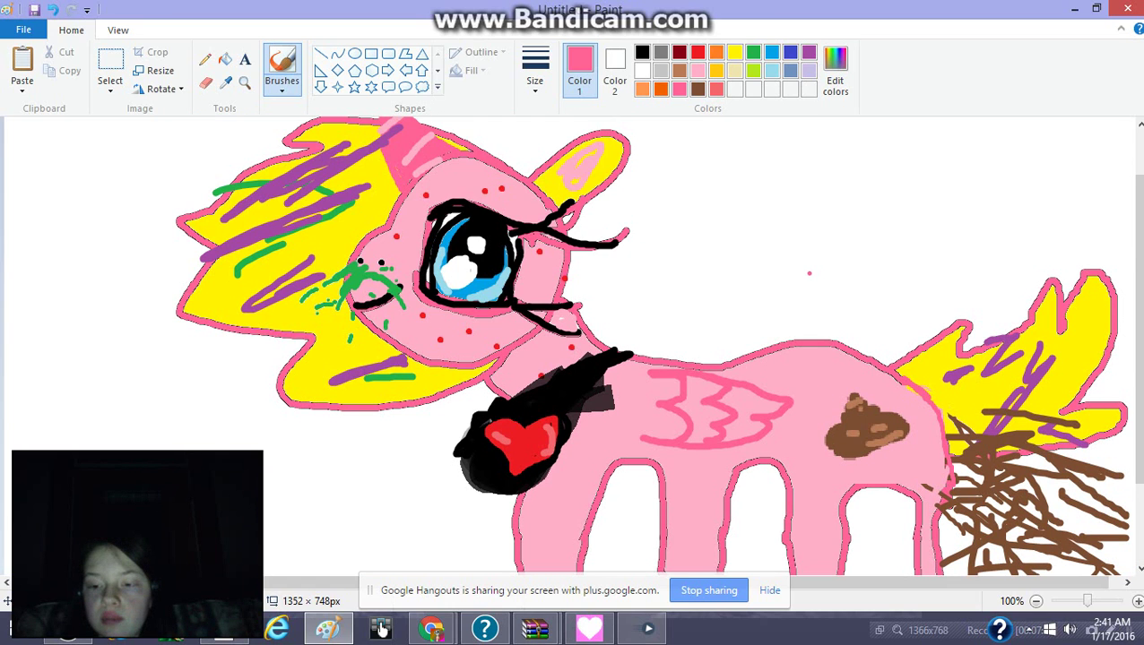
{"action": "scroll", "coordinate": [809, 274], "scroll_direction": "down", "scroll_amount": 3}
{"action": "scroll", "coordinate": [806, 273], "scroll_direction": "up", "scroll_amount": 3}
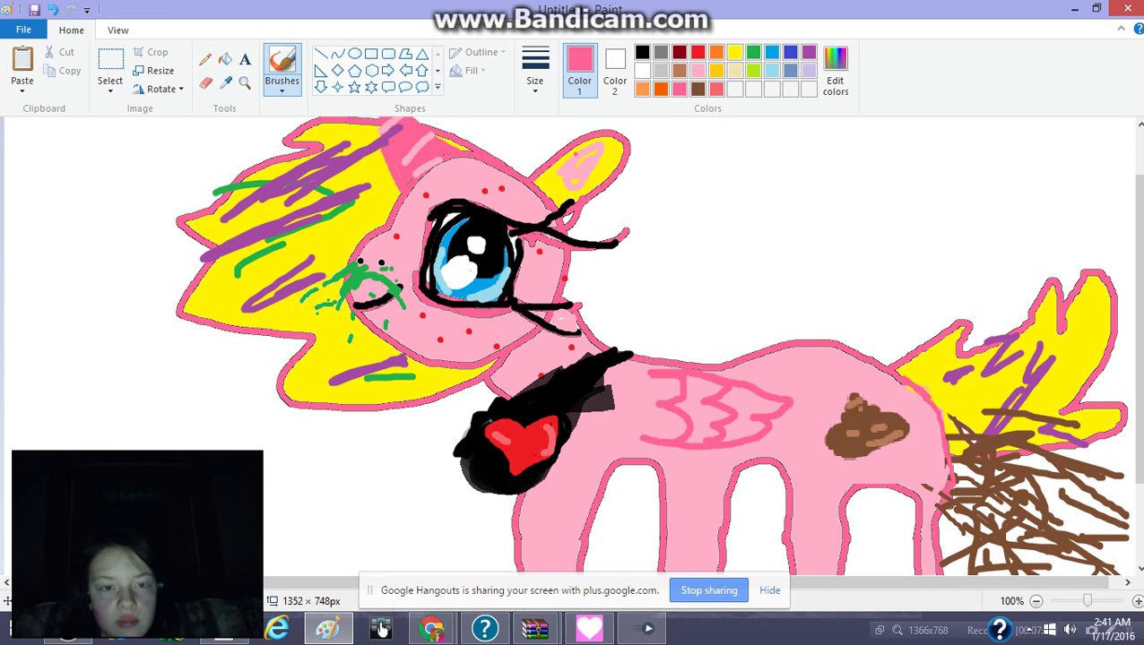
{"action": "scroll", "coordinate": [381, 630], "scroll_direction": "down", "scroll_amount": 3}
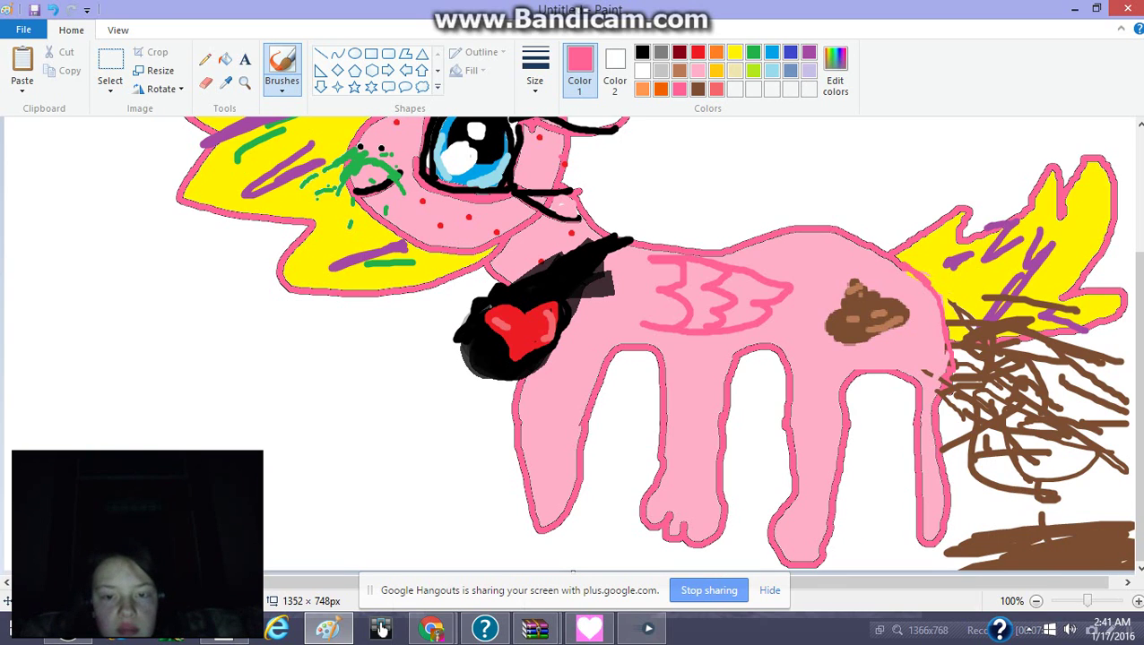
{"action": "scroll", "coordinate": [381, 630], "scroll_direction": "up", "scroll_amount": 3}
{"action": "scroll", "coordinate": [381, 631], "scroll_direction": "down", "scroll_amount": 3}
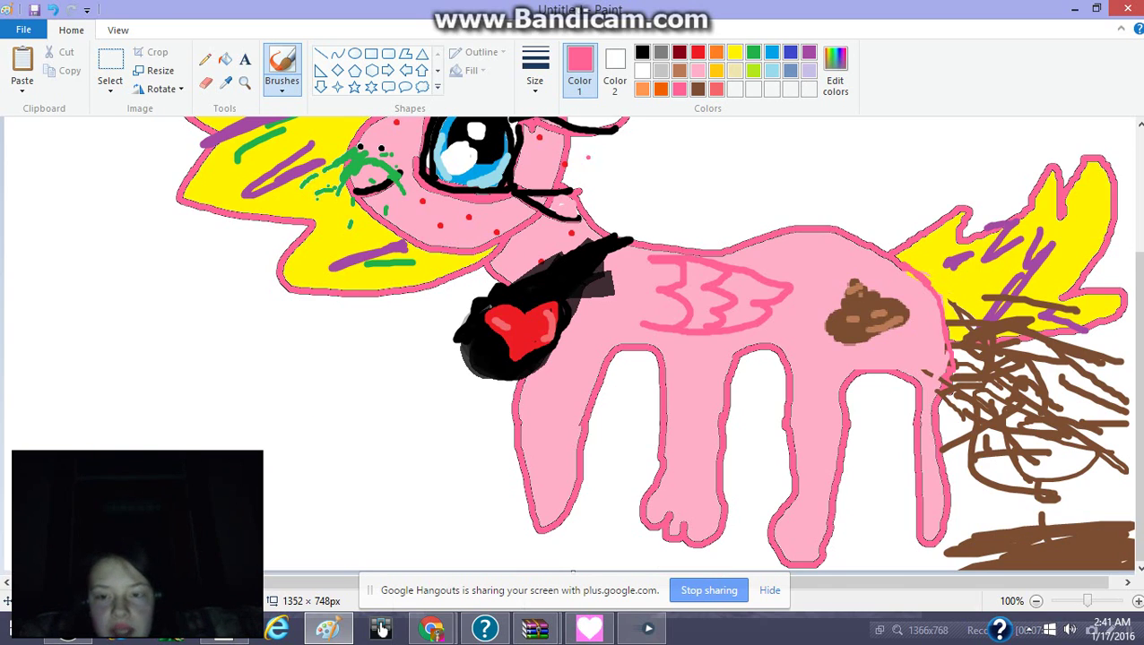
Scribble black strokes along the lower edge of the brown pile, and undo them.
{"action": "left_click", "coordinate": [642, 52]}
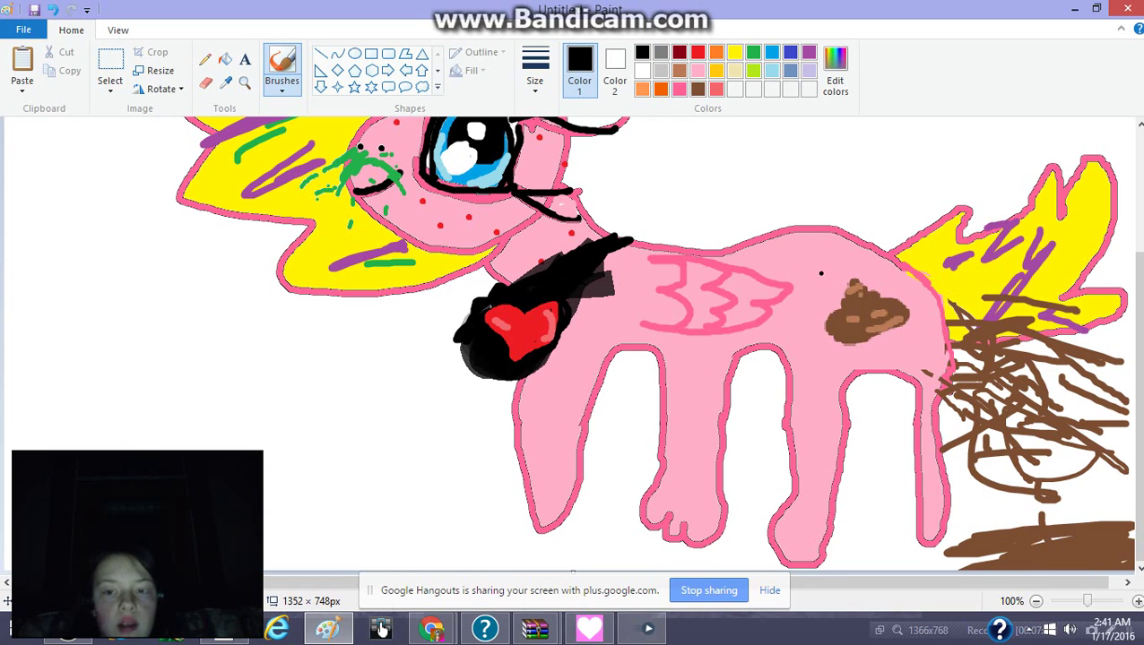
{"action": "mouse_move", "coordinate": [894, 330]}
{"action": "left_mouse_down"}
{"action": "mouse_move", "coordinate": [845, 343]}
{"action": "mouse_move", "coordinate": [902, 336]}
{"action": "mouse_move", "coordinate": [880, 356]}
{"action": "left_mouse_up"}
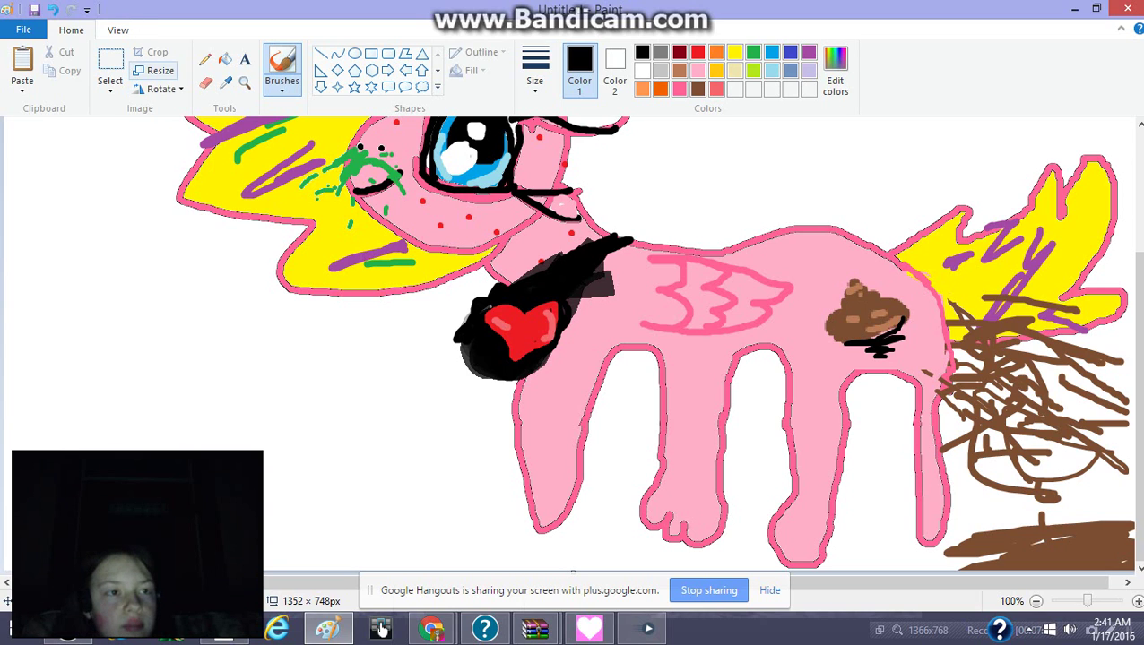
{"action": "left_click", "coordinate": [53, 10]}
Scribble overlapping dark brown strokes across the top of the canvas above the pony's mane and horn.
{"action": "scroll", "coordinate": [673, 309], "scroll_direction": "up", "scroll_amount": 3}
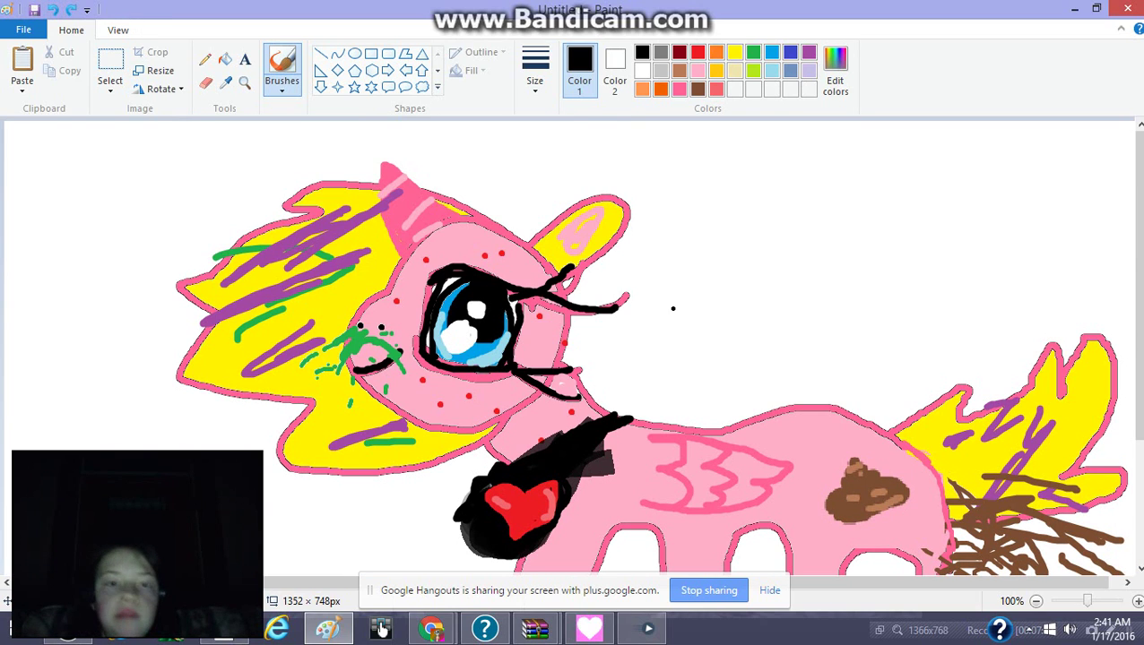
{"action": "scroll", "coordinate": [574, 345], "scroll_direction": "down", "scroll_amount": 3}
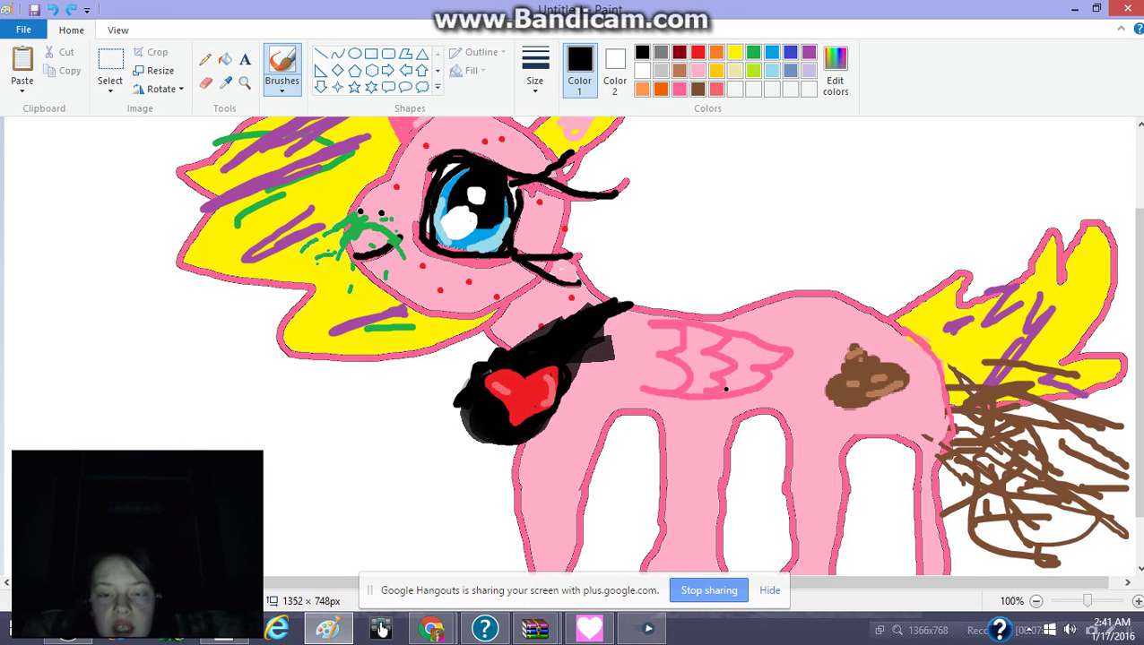
{"action": "scroll", "coordinate": [574, 345], "scroll_direction": "up", "scroll_amount": 3}
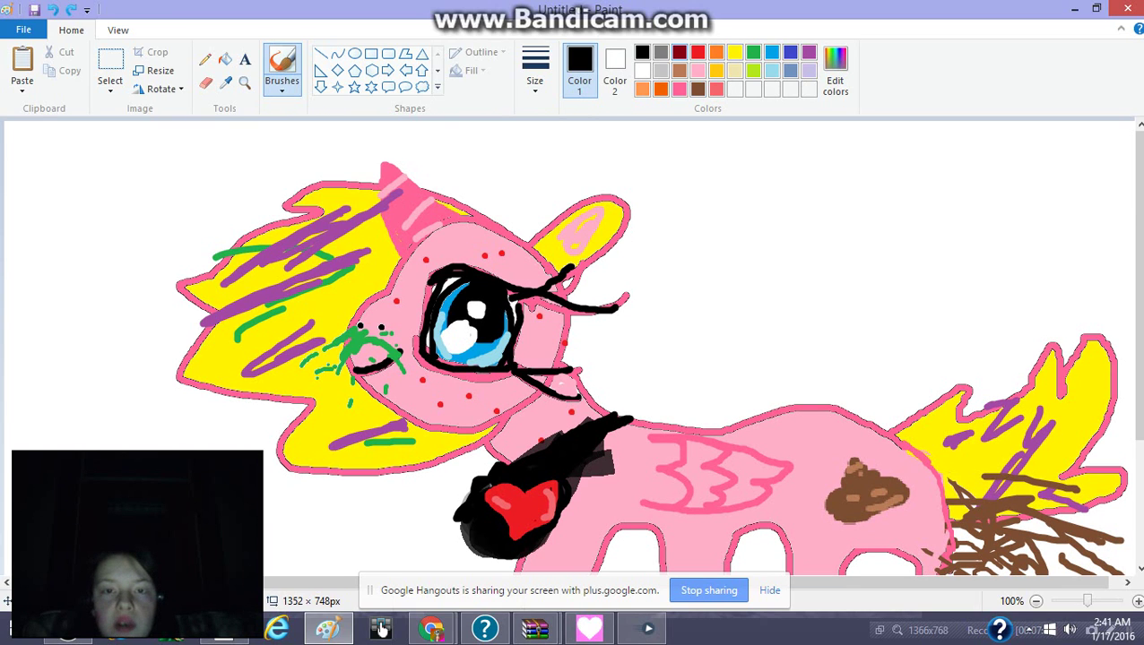
{"action": "left_click", "coordinate": [678, 87]}
{"action": "left_click_drag", "start_coordinate": [393, 148], "coordinate": [117, 68]}
{"action": "left_click_drag", "start_coordinate": [450, 140], "coordinate": [287, 165]}
{"action": "left_click_drag", "start_coordinate": [393, 155], "coordinate": [136, 198]}
{"action": "left_click_drag", "start_coordinate": [348, 165], "coordinate": [125, 174]}
{"action": "left_click_drag", "start_coordinate": [182, 140], "coordinate": [149, 143]}
{"action": "left_click_drag", "start_coordinate": [258, 153], "coordinate": [235, 169]}
{"action": "left_click_drag", "start_coordinate": [403, 154], "coordinate": [174, 158]}
{"action": "mouse_move", "coordinate": [188, 140]}
{"action": "left_mouse_down"}
{"action": "mouse_move", "coordinate": [55, 142]}
{"action": "mouse_move", "coordinate": [201, 165]}
{"action": "left_mouse_up"}
{"action": "left_click_drag", "start_coordinate": [244, 178], "coordinate": [217, 174]}
{"action": "mouse_move", "coordinate": [341, 148]}
{"action": "left_mouse_down"}
{"action": "mouse_move", "coordinate": [246, 122]}
{"action": "mouse_move", "coordinate": [188, 150]}
{"action": "mouse_move", "coordinate": [162, 148]}
{"action": "left_mouse_up"}
{"action": "left_click_drag", "start_coordinate": [380, 166], "coordinate": [326, 167]}
{"action": "left_click_drag", "start_coordinate": [272, 147], "coordinate": [242, 137]}
{"action": "left_click_drag", "start_coordinate": [347, 141], "coordinate": [232, 121]}
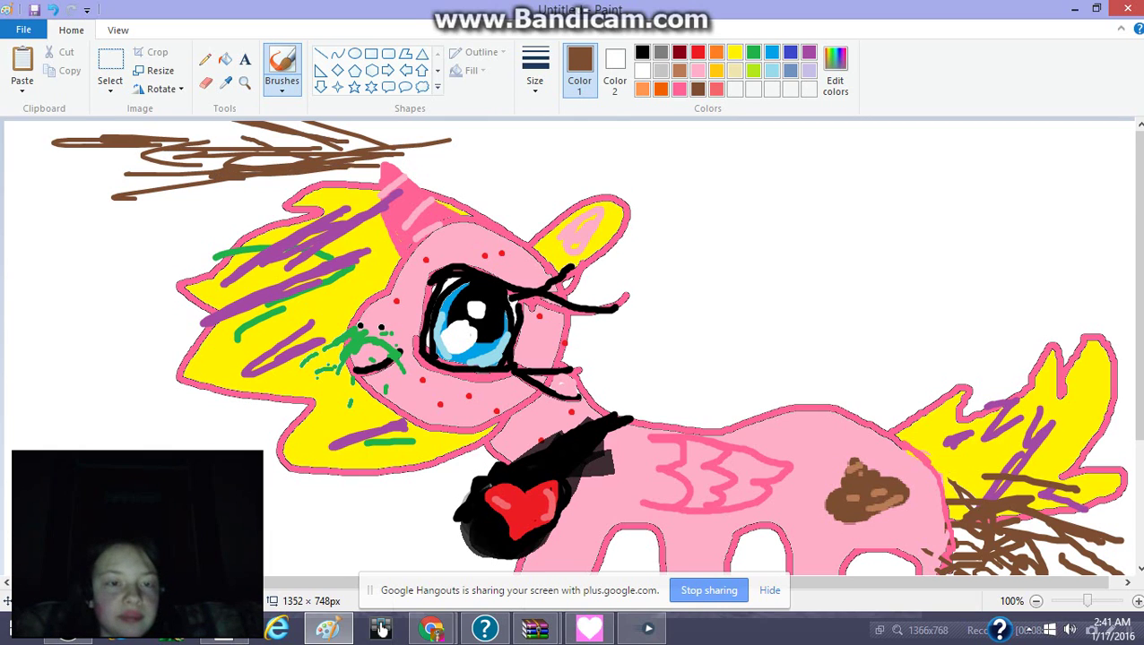
Add a dark brown stroke beside the horn and scribble light brown zigzags around and across the horn.
{"action": "left_click_drag", "start_coordinate": [374, 173], "coordinate": [326, 177]}
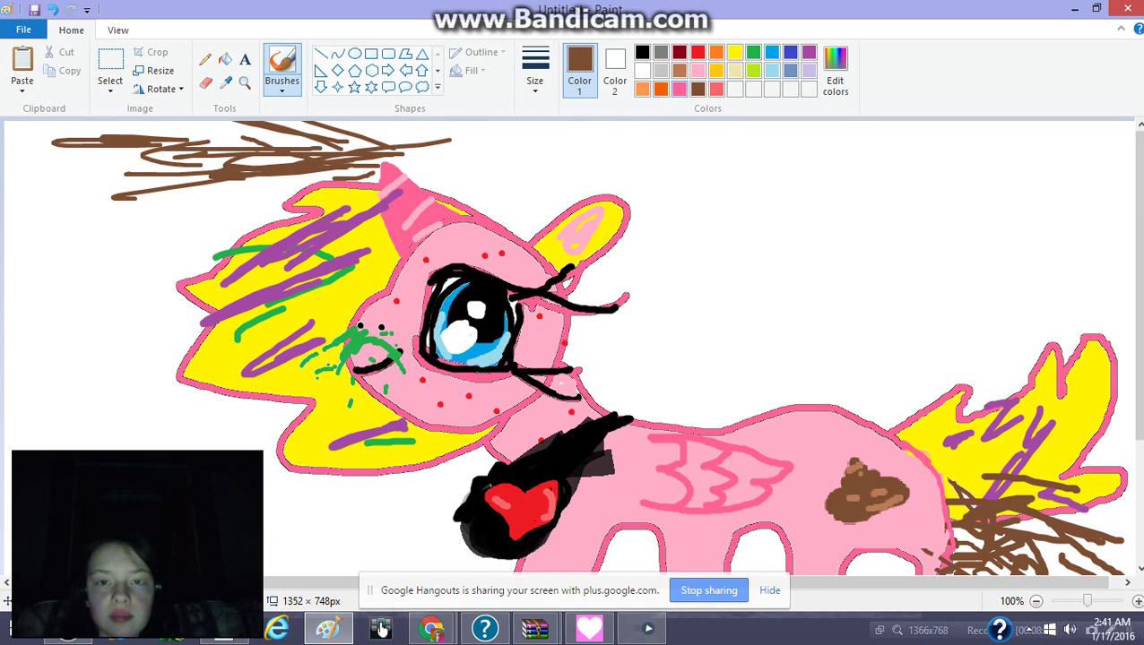
{"action": "left_click", "coordinate": [678, 71]}
{"action": "left_click", "coordinate": [463, 143]}
{"action": "left_click_drag", "start_coordinate": [367, 184], "coordinate": [408, 264]}
{"action": "mouse_move", "coordinate": [394, 165]}
{"action": "left_mouse_down"}
{"action": "mouse_move", "coordinate": [419, 193]}
{"action": "mouse_move", "coordinate": [471, 226]}
{"action": "left_mouse_up"}
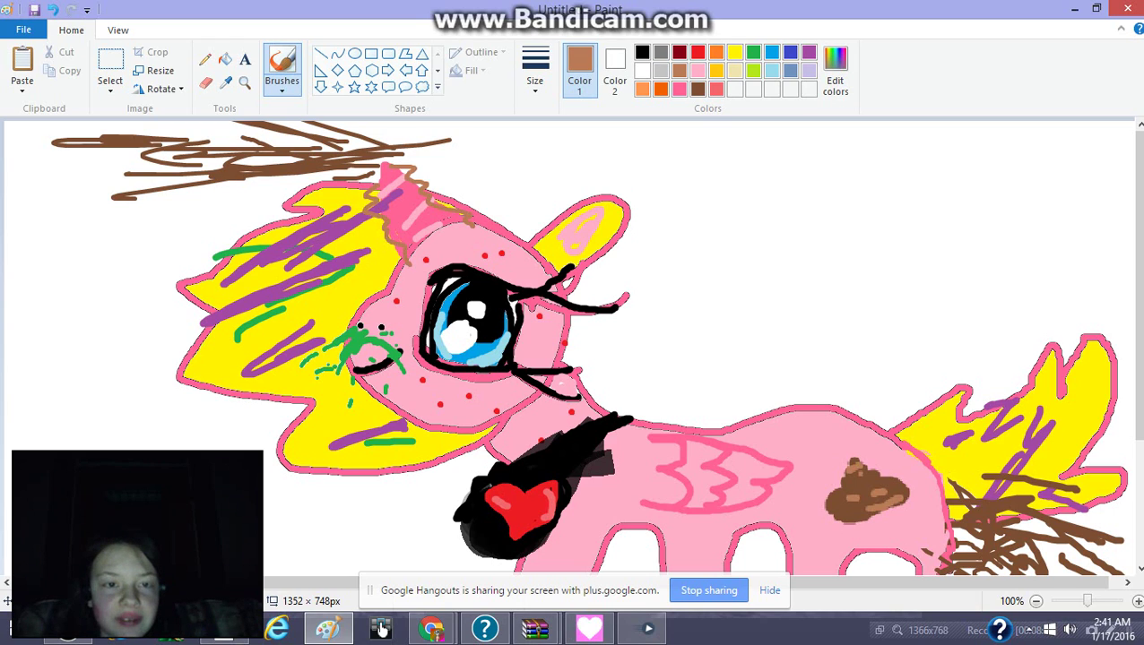
{"action": "left_click_drag", "start_coordinate": [364, 181], "coordinate": [377, 165]}
{"action": "left_click_drag", "start_coordinate": [364, 218], "coordinate": [413, 253]}
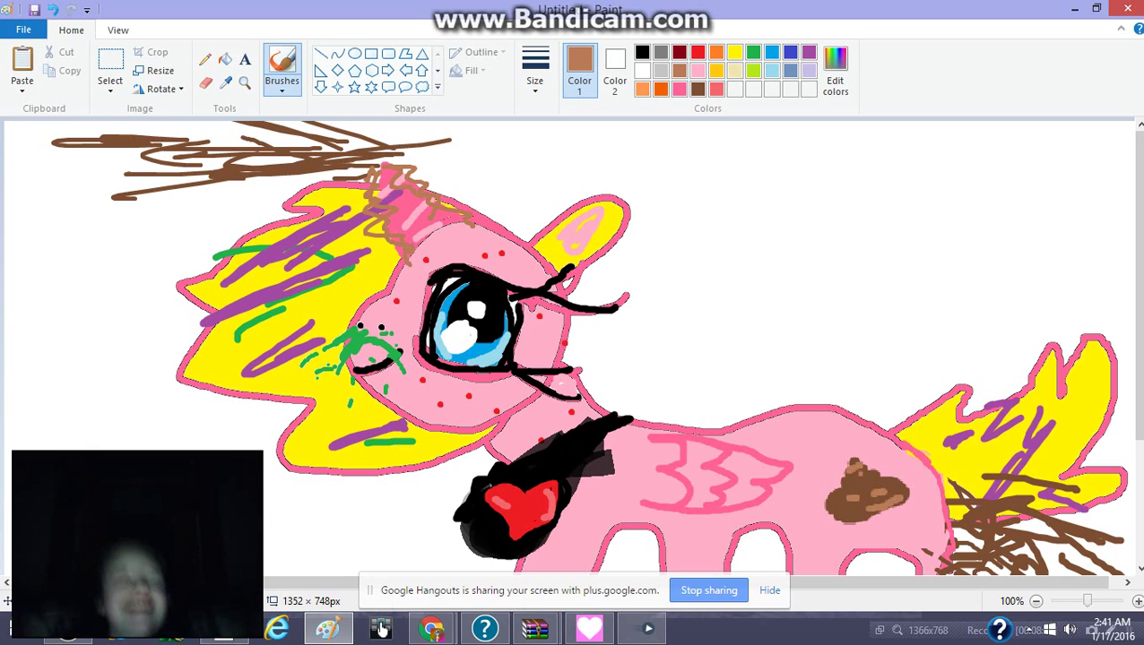
{"action": "left_click_drag", "start_coordinate": [394, 191], "coordinate": [416, 229]}
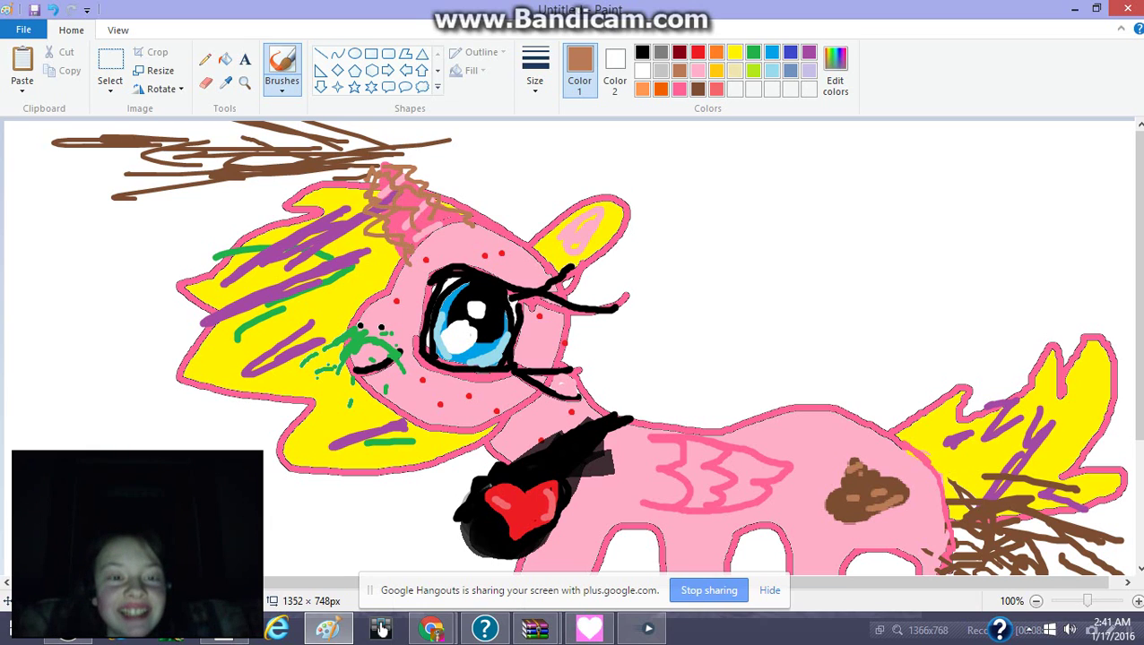
Extend the dark brown scribble above the mane with dense overlapping strokes from the canvas's left edge to the horn.
{"action": "left_click", "coordinate": [697, 88]}
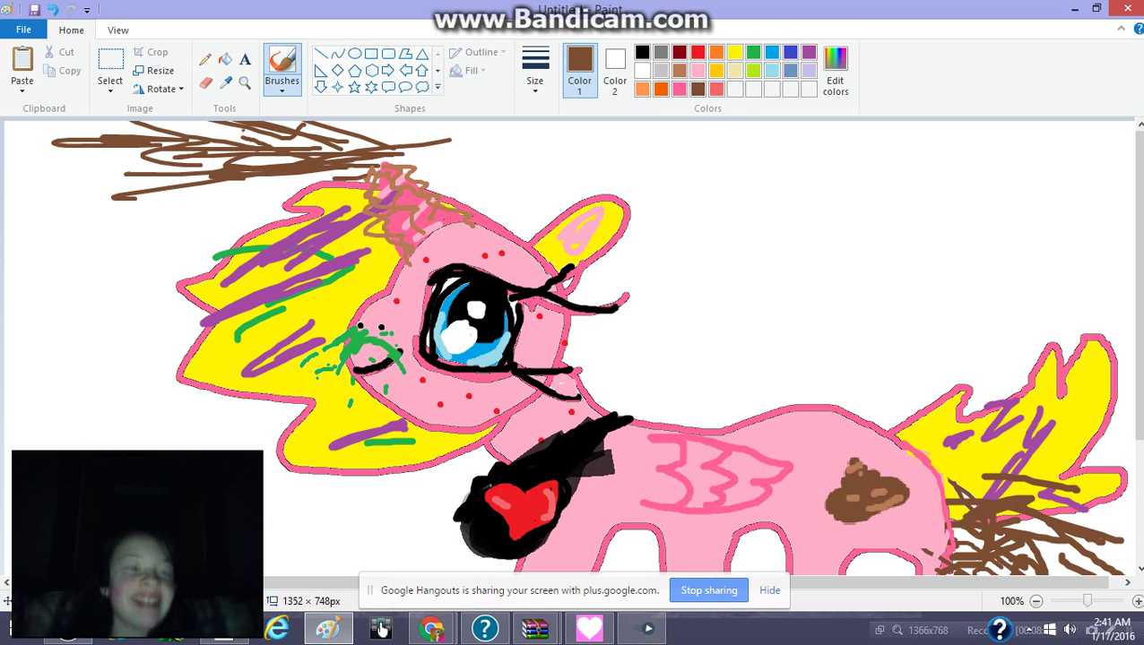
{"action": "mouse_move", "coordinate": [224, 168]}
{"action": "left_mouse_down"}
{"action": "mouse_move", "coordinate": [124, 173]}
{"action": "mouse_move", "coordinate": [267, 139]}
{"action": "mouse_move", "coordinate": [178, 133]}
{"action": "left_mouse_up"}
{"action": "left_click_drag", "start_coordinate": [291, 180], "coordinate": [146, 191]}
{"action": "left_click_drag", "start_coordinate": [276, 213], "coordinate": [174, 220]}
{"action": "mouse_move", "coordinate": [356, 179]}
{"action": "left_mouse_down"}
{"action": "mouse_move", "coordinate": [267, 206]}
{"action": "mouse_move", "coordinate": [121, 208]}
{"action": "left_mouse_up"}
{"action": "mouse_move", "coordinate": [271, 204]}
{"action": "left_mouse_down"}
{"action": "mouse_move", "coordinate": [121, 204]}
{"action": "mouse_move", "coordinate": [85, 191]}
{"action": "left_mouse_up"}
{"action": "mouse_move", "coordinate": [287, 168]}
{"action": "left_mouse_down"}
{"action": "mouse_move", "coordinate": [24, 173]}
{"action": "mouse_move", "coordinate": [27, 141]}
{"action": "mouse_move", "coordinate": [17, 132]}
{"action": "left_mouse_up"}
{"action": "left_click_drag", "start_coordinate": [188, 194], "coordinate": [120, 221]}
{"action": "mouse_move", "coordinate": [321, 191]}
{"action": "left_mouse_down"}
{"action": "mouse_move", "coordinate": [123, 201]}
{"action": "mouse_move", "coordinate": [40, 186]}
{"action": "left_mouse_up"}
{"action": "mouse_move", "coordinate": [133, 167]}
{"action": "left_mouse_down"}
{"action": "mouse_move", "coordinate": [52, 185]}
{"action": "mouse_move", "coordinate": [32, 171]}
{"action": "left_mouse_up"}
{"action": "mouse_move", "coordinate": [183, 176]}
{"action": "left_mouse_down"}
{"action": "mouse_move", "coordinate": [80, 193]}
{"action": "mouse_move", "coordinate": [151, 154]}
{"action": "left_mouse_up"}
{"action": "mouse_move", "coordinate": [151, 155]}
{"action": "left_mouse_down"}
{"action": "mouse_move", "coordinate": [235, 144]}
{"action": "mouse_move", "coordinate": [287, 123]}
{"action": "left_mouse_up"}
{"action": "left_click_drag", "start_coordinate": [185, 144], "coordinate": [116, 147]}
{"action": "left_click_drag", "start_coordinate": [174, 134], "coordinate": [55, 138]}
{"action": "mouse_move", "coordinate": [199, 125]}
{"action": "left_mouse_down"}
{"action": "mouse_move", "coordinate": [84, 126]}
{"action": "mouse_move", "coordinate": [70, 136]}
{"action": "left_mouse_up"}
{"action": "left_click_drag", "start_coordinate": [202, 175], "coordinate": [86, 212]}
{"action": "left_click_drag", "start_coordinate": [142, 209], "coordinate": [27, 259]}
{"action": "left_click_drag", "start_coordinate": [134, 177], "coordinate": [30, 208]}
{"action": "left_click_drag", "start_coordinate": [75, 173], "coordinate": [5, 196]}
{"action": "left_click_drag", "start_coordinate": [204, 192], "coordinate": [158, 237]}
{"action": "mouse_move", "coordinate": [158, 236]}
{"action": "left_mouse_down"}
{"action": "mouse_move", "coordinate": [194, 221]}
{"action": "mouse_move", "coordinate": [118, 226]}
{"action": "left_mouse_up"}
{"action": "left_click_drag", "start_coordinate": [134, 209], "coordinate": [97, 218]}
{"action": "left_click_drag", "start_coordinate": [175, 150], "coordinate": [78, 150]}
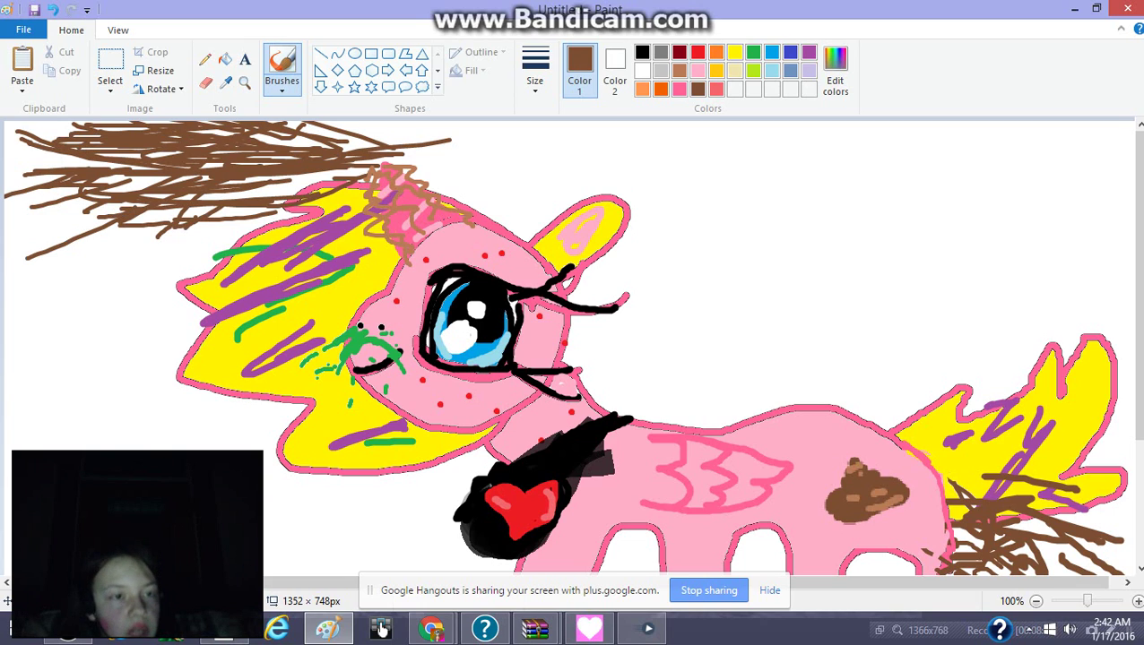
{"action": "left_click_drag", "start_coordinate": [174, 164], "coordinate": [4, 145]}
{"action": "left_click_drag", "start_coordinate": [118, 147], "coordinate": [4, 129]}
{"action": "left_click_drag", "start_coordinate": [208, 146], "coordinate": [4, 121]}
{"action": "left_click_drag", "start_coordinate": [246, 163], "coordinate": [104, 191]}
{"action": "mouse_move", "coordinate": [339, 179]}
{"action": "left_mouse_down"}
{"action": "mouse_move", "coordinate": [311, 185]}
{"action": "mouse_move", "coordinate": [374, 166]}
{"action": "left_mouse_up"}
{"action": "mouse_move", "coordinate": [373, 166]}
{"action": "left_mouse_down"}
{"action": "mouse_move", "coordinate": [303, 184]}
{"action": "mouse_move", "coordinate": [346, 147]}
{"action": "mouse_move", "coordinate": [260, 179]}
{"action": "mouse_move", "coordinate": [197, 182]}
{"action": "mouse_move", "coordinate": [299, 234]}
{"action": "mouse_move", "coordinate": [294, 186]}
{"action": "mouse_move", "coordinate": [256, 237]}
{"action": "left_mouse_up"}
Brush short dark brown streaks onto the pony's tail, the inside of its ear and its yellow mane.
{"action": "mouse_move", "coordinate": [980, 449]}
{"action": "left_mouse_down"}
{"action": "mouse_move", "coordinate": [956, 477]}
{"action": "mouse_move", "coordinate": [989, 464]}
{"action": "left_mouse_up"}
{"action": "left_click_drag", "start_coordinate": [346, 232], "coordinate": [280, 277]}
{"action": "mouse_move", "coordinate": [604, 238]}
{"action": "left_mouse_down"}
{"action": "mouse_move", "coordinate": [610, 225]}
{"action": "mouse_move", "coordinate": [563, 234]}
{"action": "left_mouse_up"}
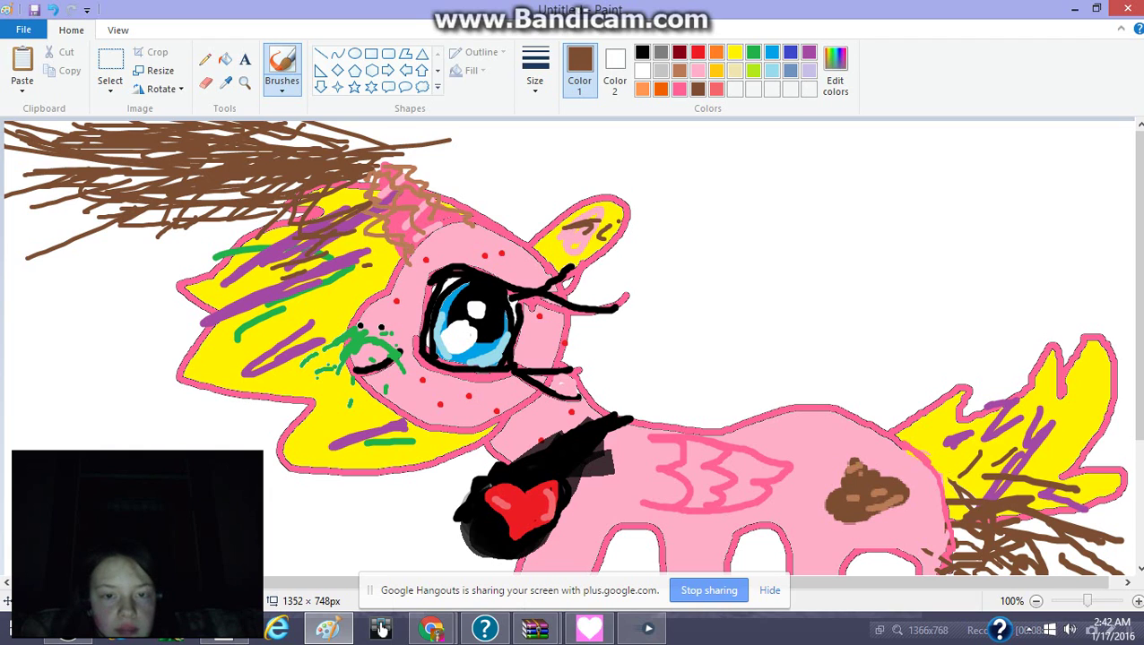
{"action": "mouse_move", "coordinate": [265, 233]}
{"action": "left_mouse_down"}
{"action": "mouse_move", "coordinate": [246, 344]}
{"action": "mouse_move", "coordinate": [328, 366]}
{"action": "left_mouse_up"}
{"action": "mouse_move", "coordinate": [311, 302]}
{"action": "left_mouse_down"}
{"action": "mouse_move", "coordinate": [244, 315]}
{"action": "mouse_move", "coordinate": [234, 362]}
{"action": "left_mouse_up"}
{"action": "left_click_drag", "start_coordinate": [281, 316], "coordinate": [278, 344]}
{"action": "mouse_move", "coordinate": [400, 450]}
{"action": "left_mouse_down"}
{"action": "mouse_move", "coordinate": [309, 471]}
{"action": "mouse_move", "coordinate": [328, 438]}
{"action": "mouse_move", "coordinate": [305, 420]}
{"action": "left_mouse_up"}
{"action": "left_click_drag", "start_coordinate": [312, 414], "coordinate": [283, 402]}
Examine the pony's eye, lashes and red freckles at 300% zoom and return to the 100% view.
{"action": "left_click", "coordinate": [118, 30]}
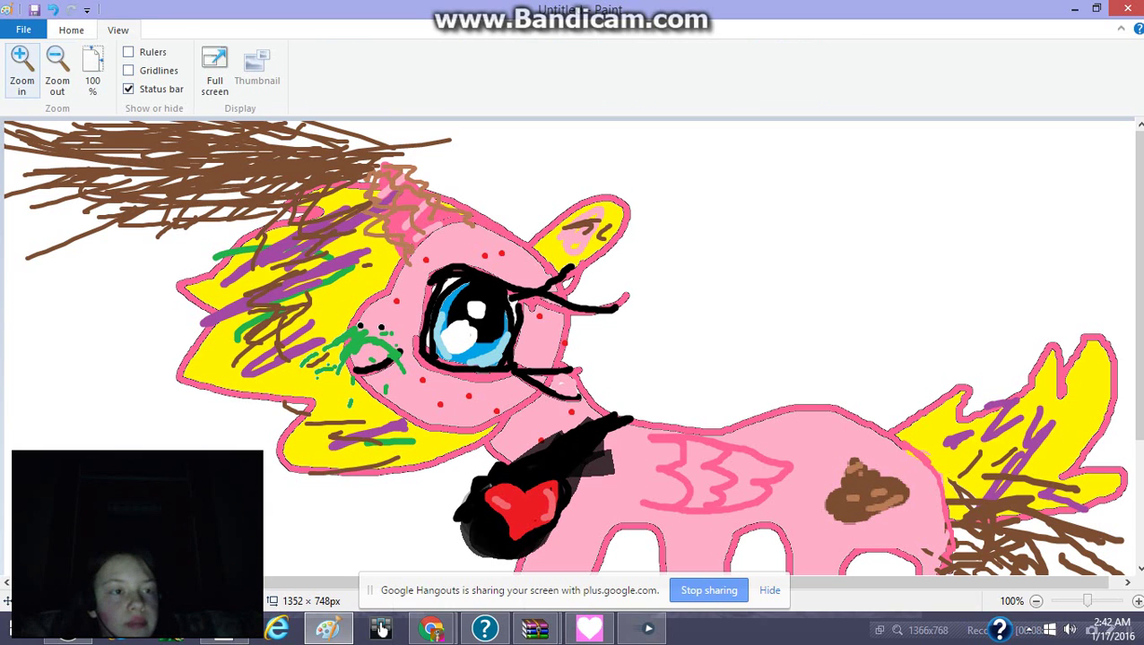
{"action": "left_click", "coordinate": [21, 70]}
{"action": "left_click", "coordinate": [22, 70]}
{"action": "scroll", "coordinate": [485, 433], "scroll_direction": "down", "scroll_amount": 2}
{"action": "left_click_drag", "start_coordinate": [325, 583], "coordinate": [631, 583]}
{"action": "scroll", "coordinate": [612, 549], "scroll_direction": "down", "scroll_amount": 2}
{"action": "scroll", "coordinate": [568, 350], "scroll_direction": "down", "scroll_amount": 3}
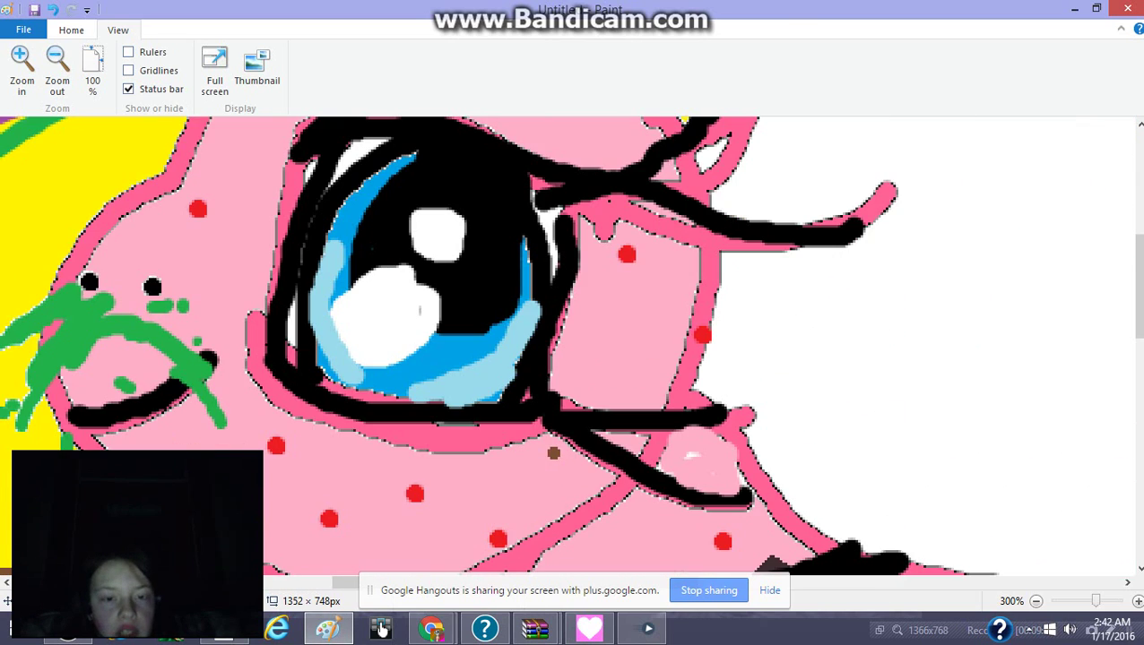
{"action": "left_click", "coordinate": [70, 29]}
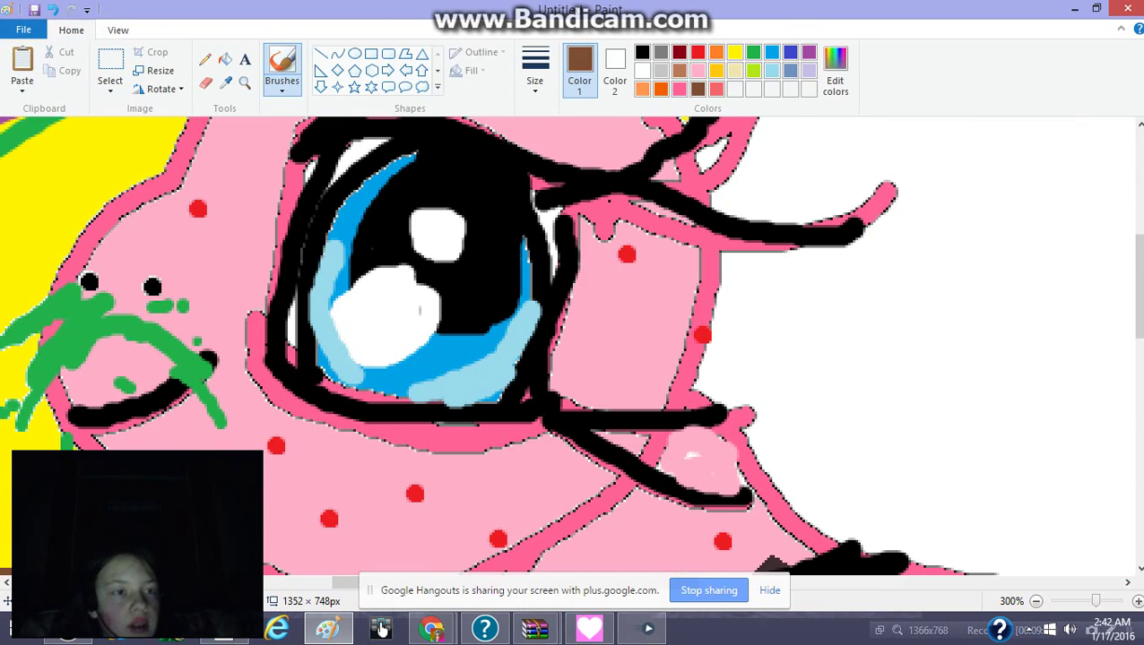
{"action": "left_click", "coordinate": [119, 29]}
{"action": "left_click", "coordinate": [58, 72]}
{"action": "left_click", "coordinate": [57, 71]}
{"action": "scroll", "coordinate": [568, 349], "scroll_direction": "up", "scroll_amount": 2}
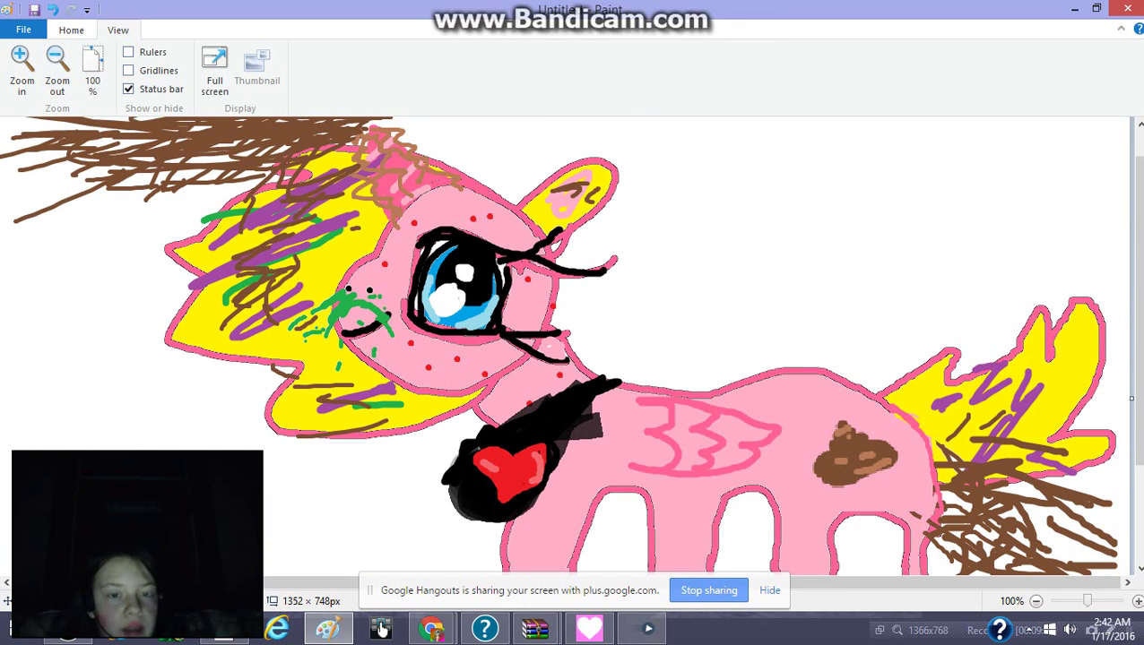
Add dark brown Calibri text at size 48 with a transparent background reading "DONT STEAL SHE IS MINE0" above the pony's face.
{"action": "scroll", "coordinate": [568, 350], "scroll_direction": "down", "scroll_amount": 4}
{"action": "scroll", "coordinate": [568, 349], "scroll_direction": "up", "scroll_amount": 4}
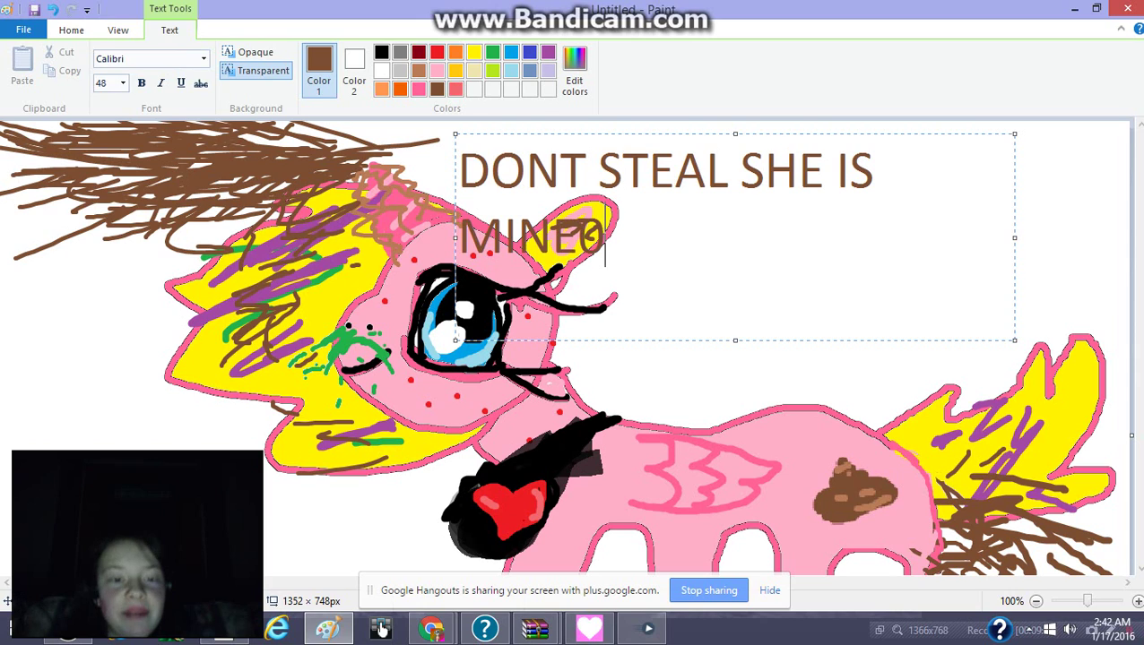
{"action": "key", "text": "Escape"}
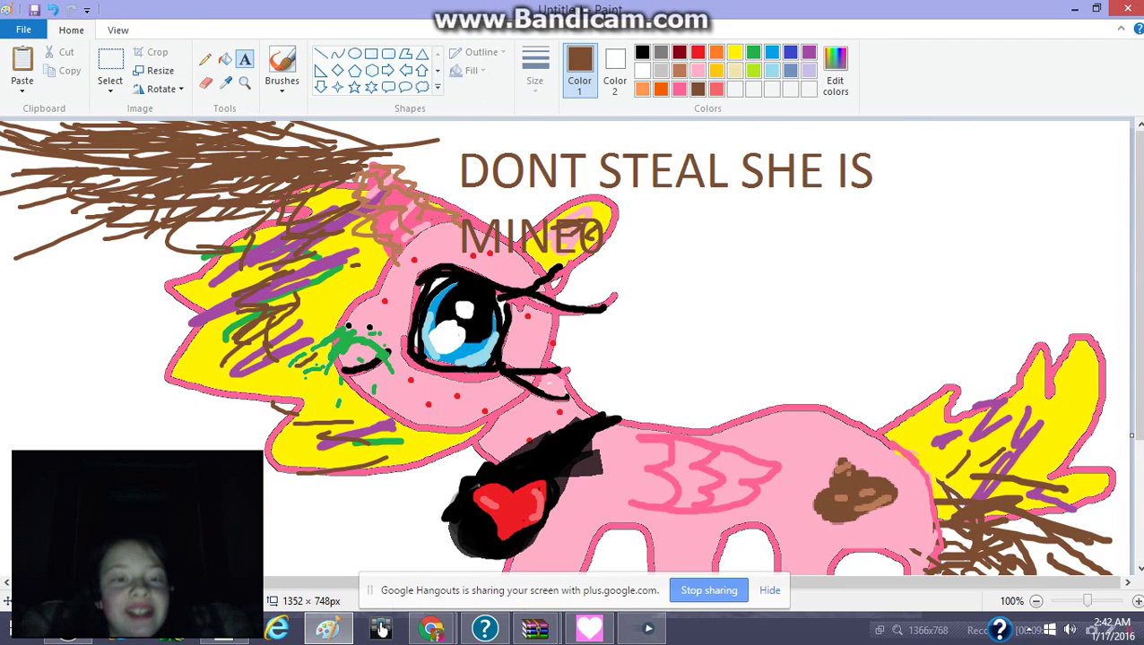